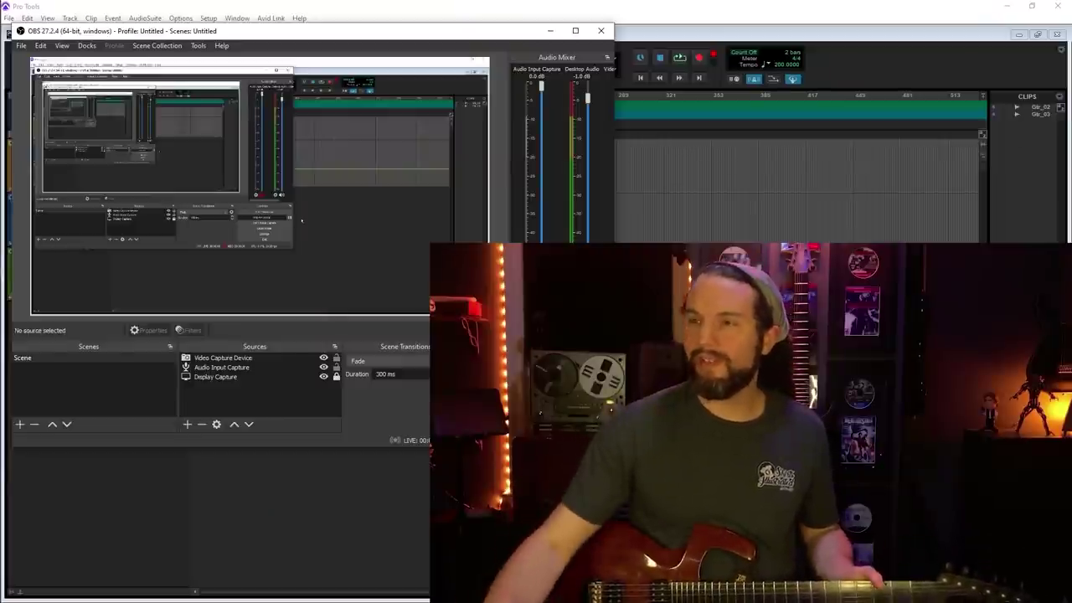
Step: Record a guitar take onto the Gtr track from the session start, unmuting Click 1 to count in and muting it mid-take
click(662, 42)
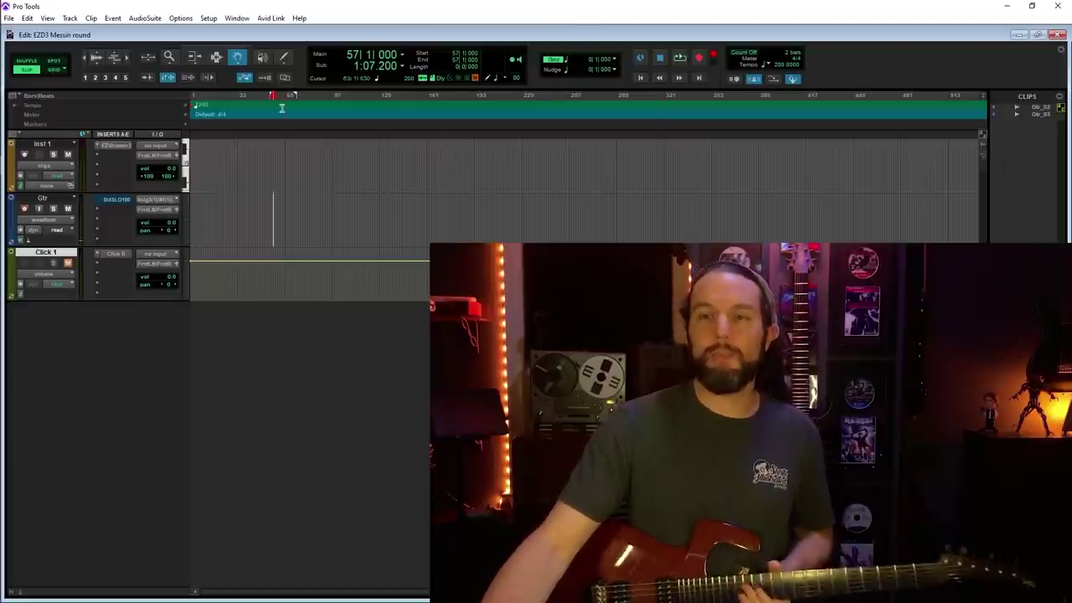
click(67, 263)
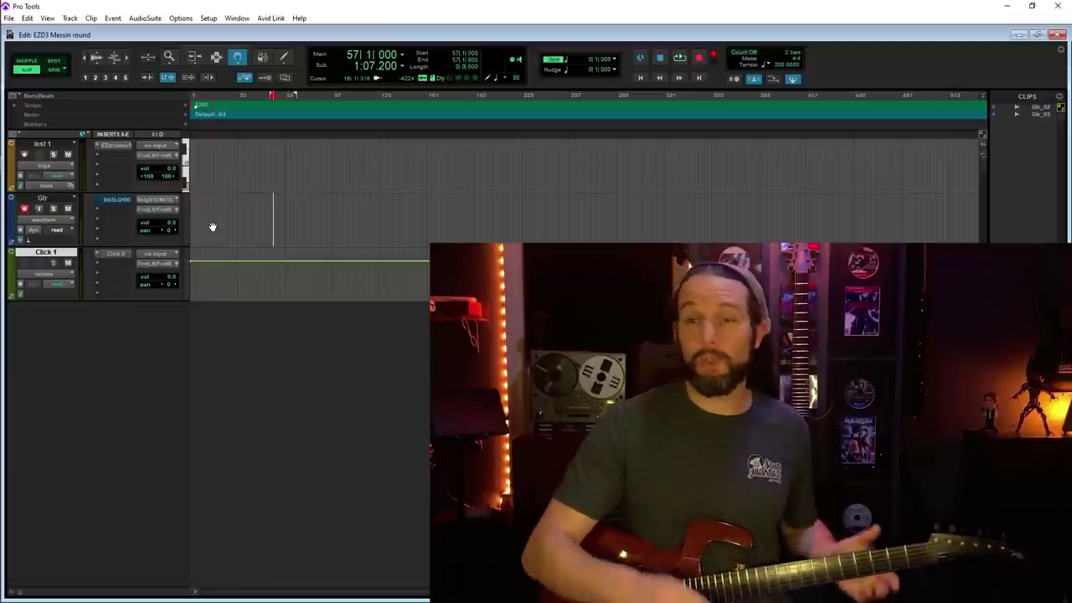
key(Return)
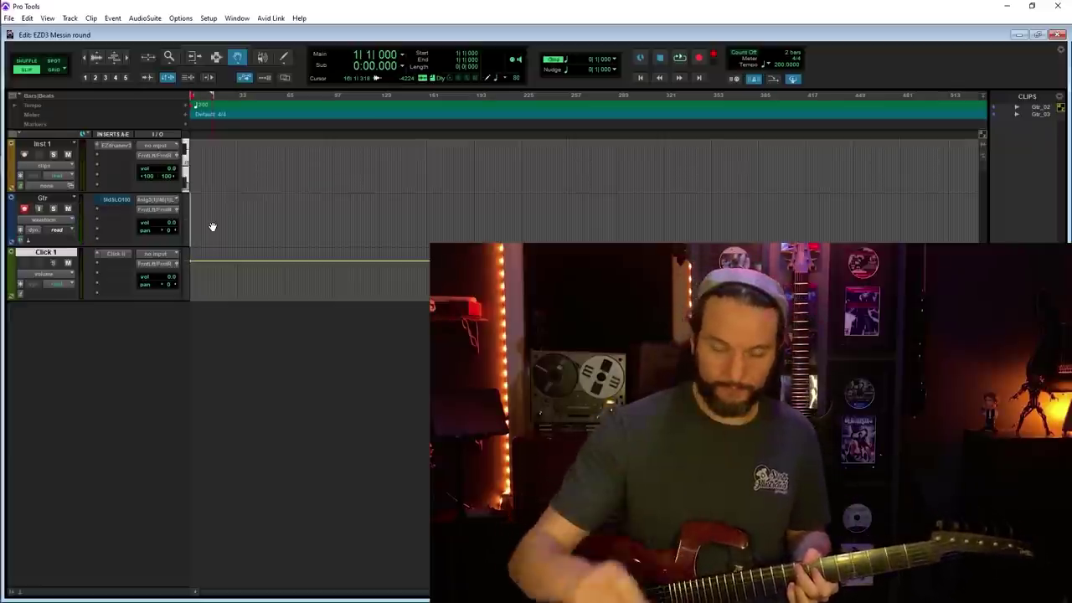
key(space)
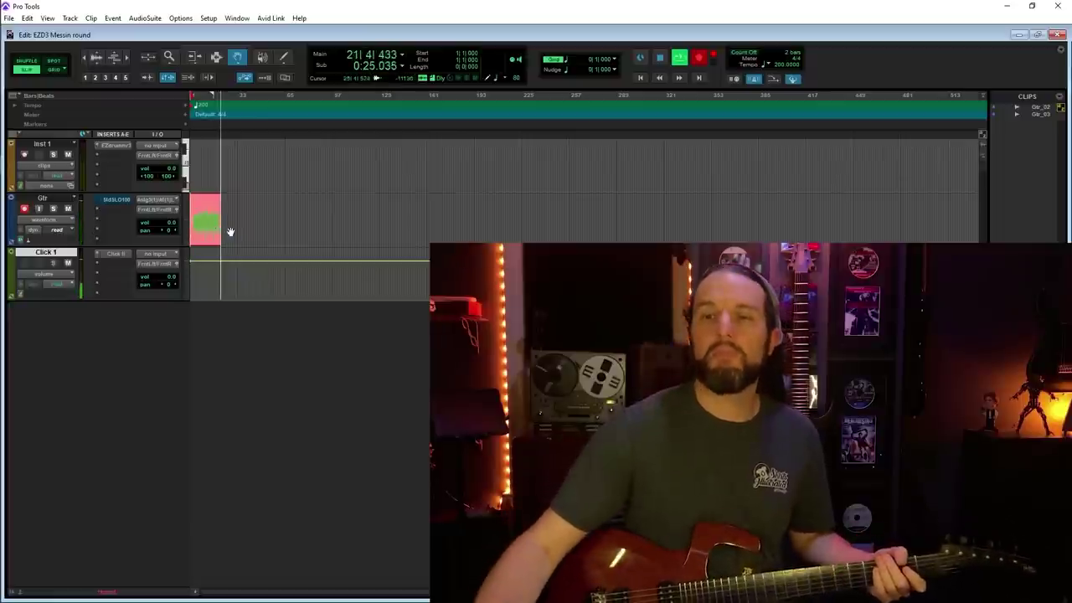
click(68, 263)
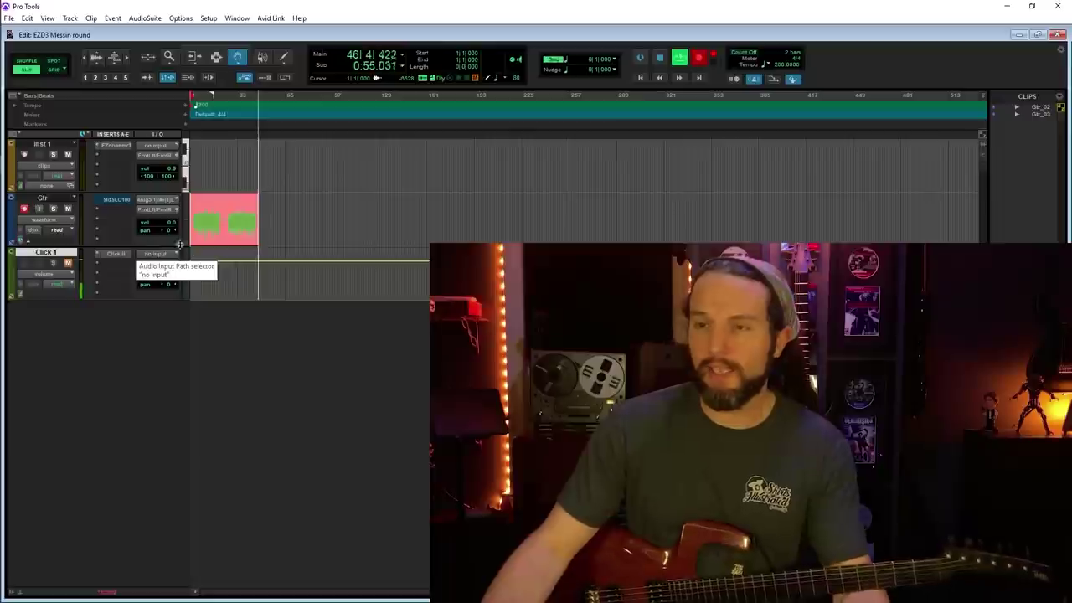
Step: Stop recording to finish the Gtr_04 take and zoom the timeline in around bar 67
key(space)
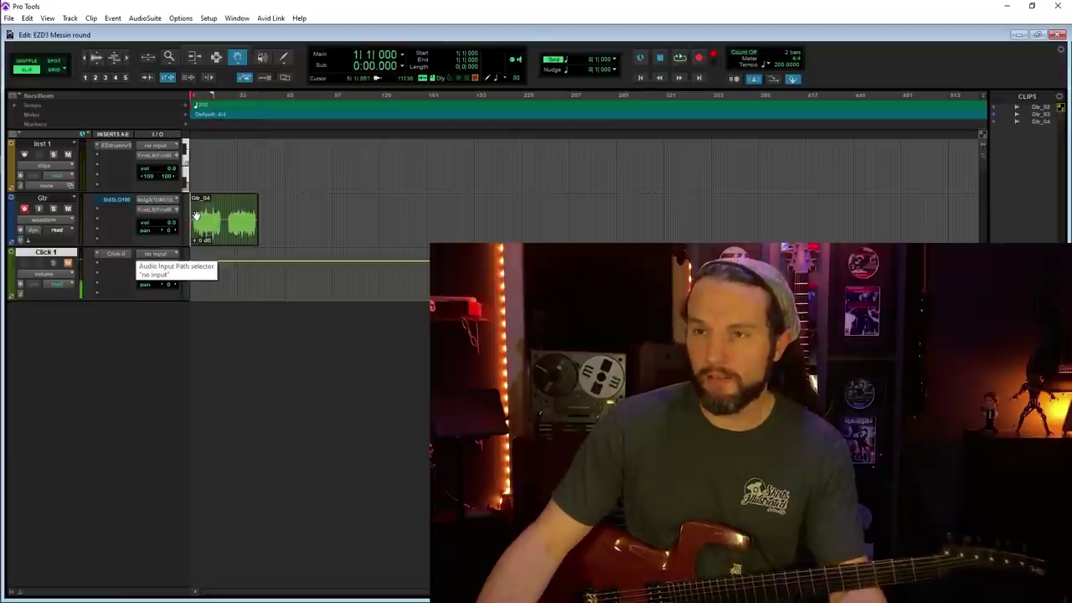
click(289, 95)
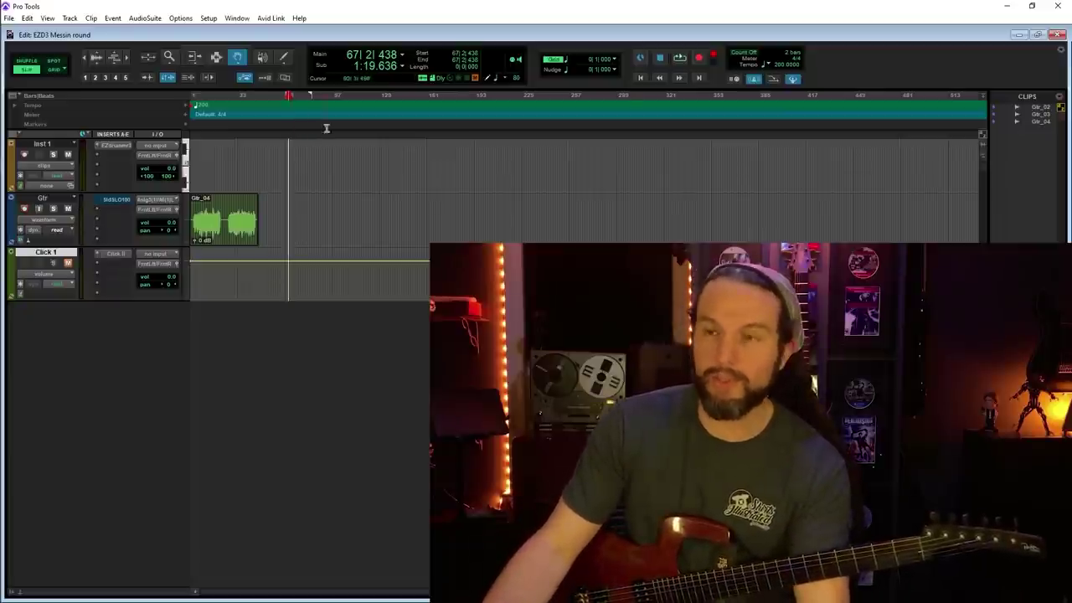
key(ctrl+equal)
key(ctrl+equal)
key(ctrl+bracketright)
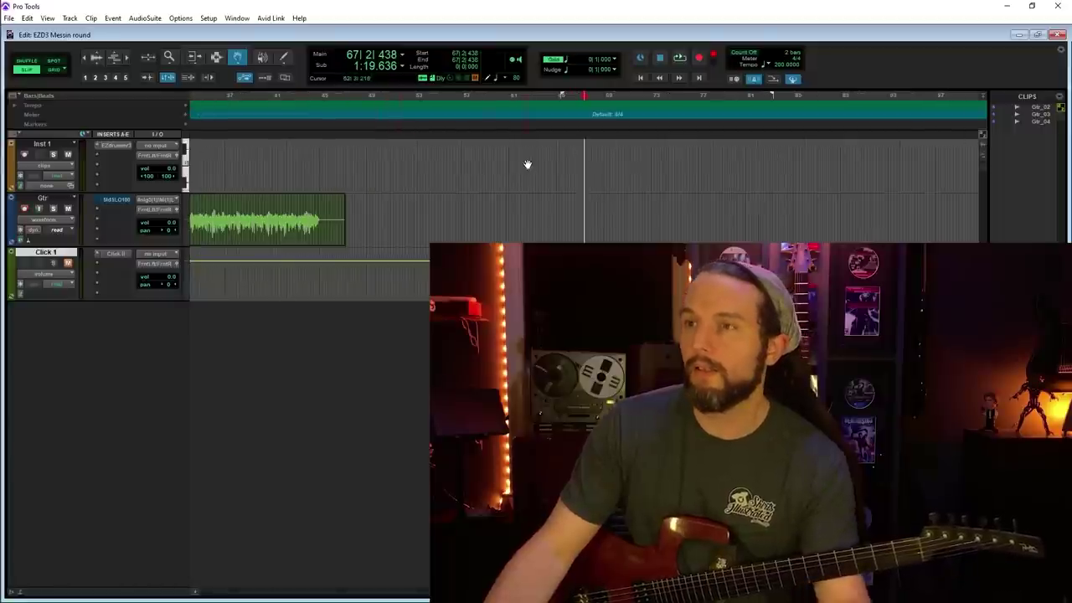
key(ctrl+bracketright)
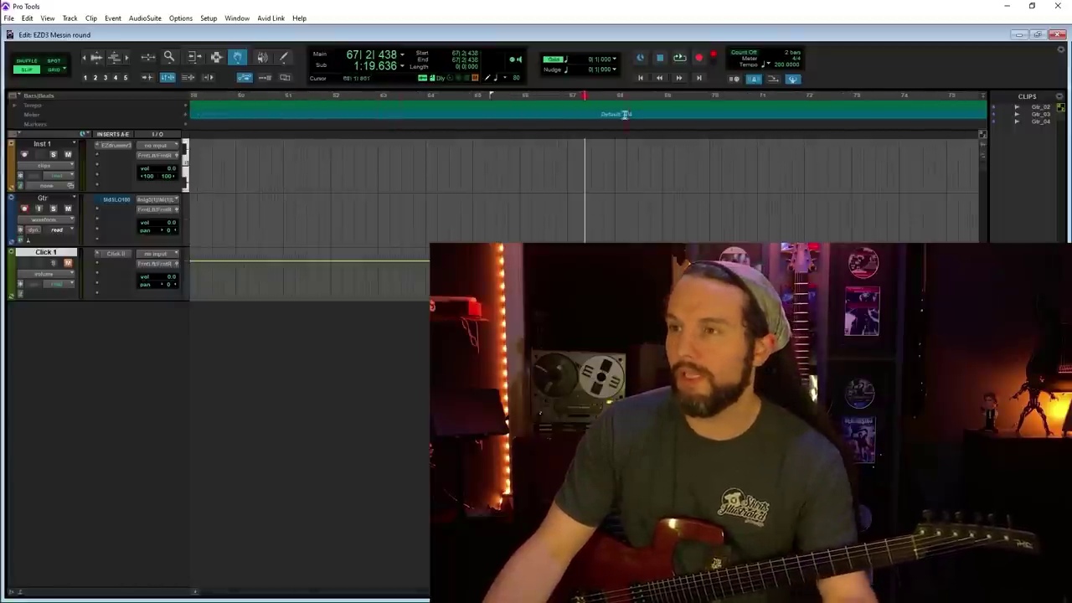
Step: Turn on Grid mode and insert an 88 BPM tempo change at bar 68
click(619, 95)
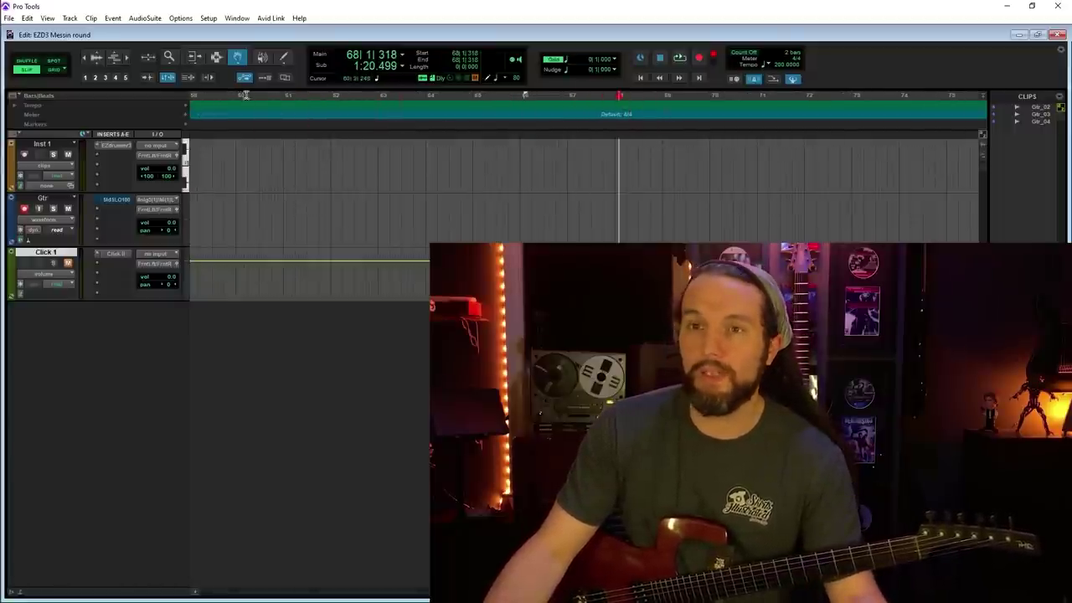
click(55, 70)
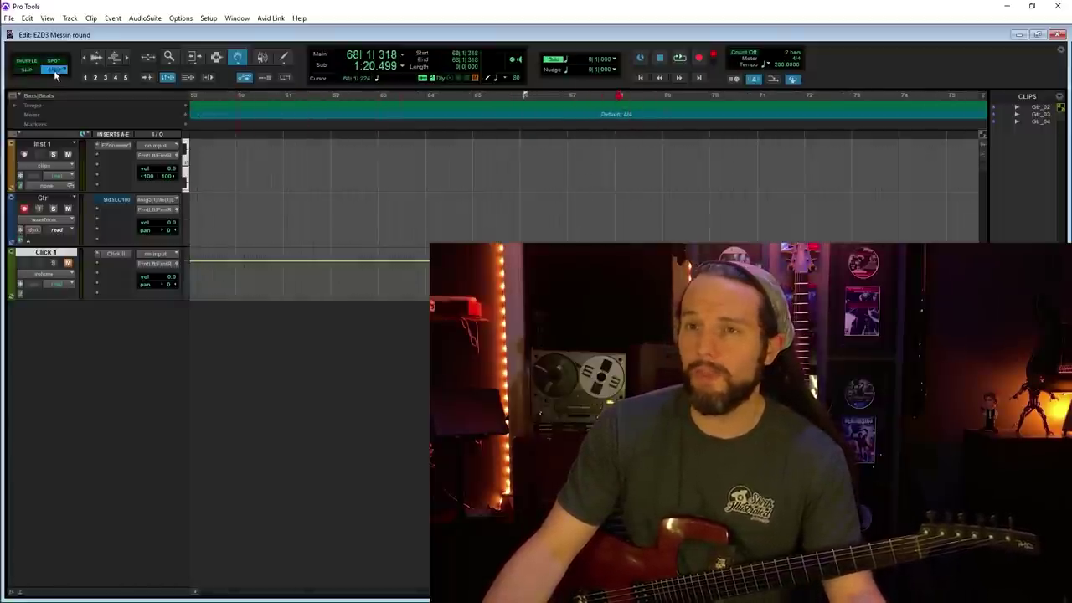
click(615, 140)
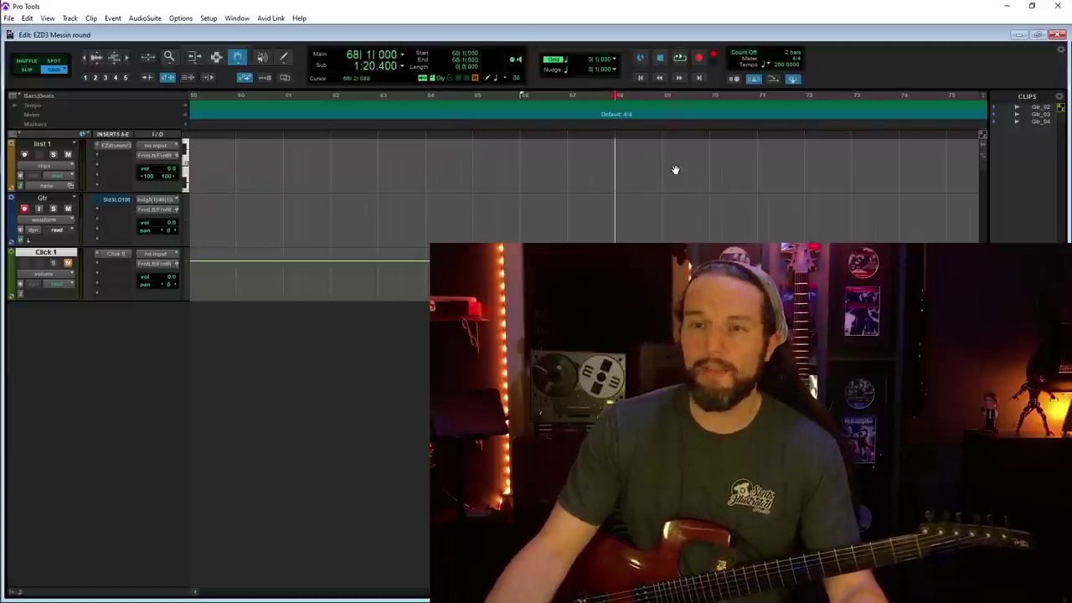
click(186, 107)
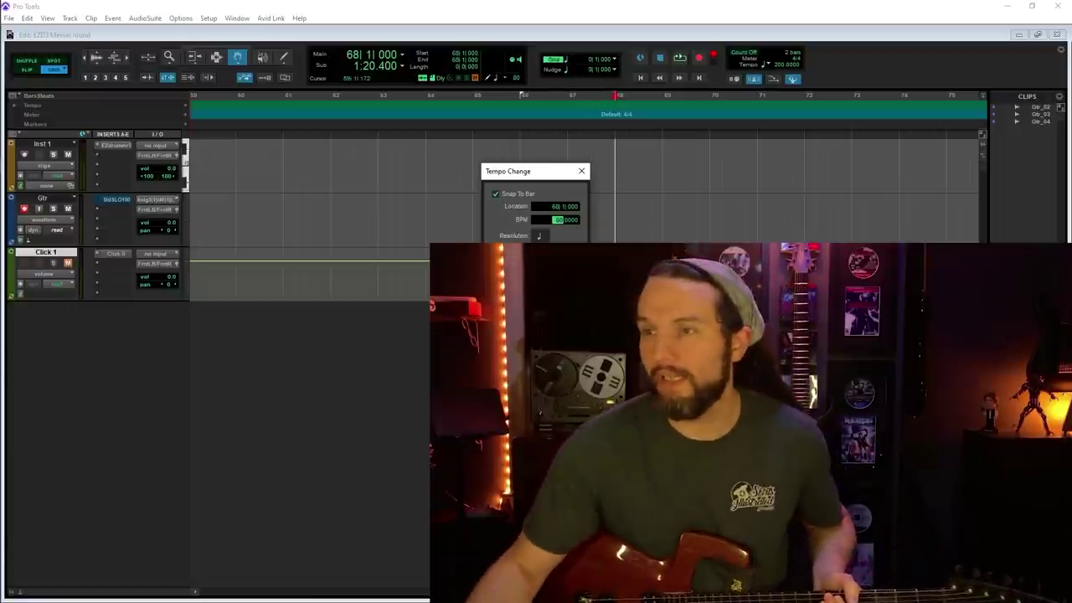
key(Return)
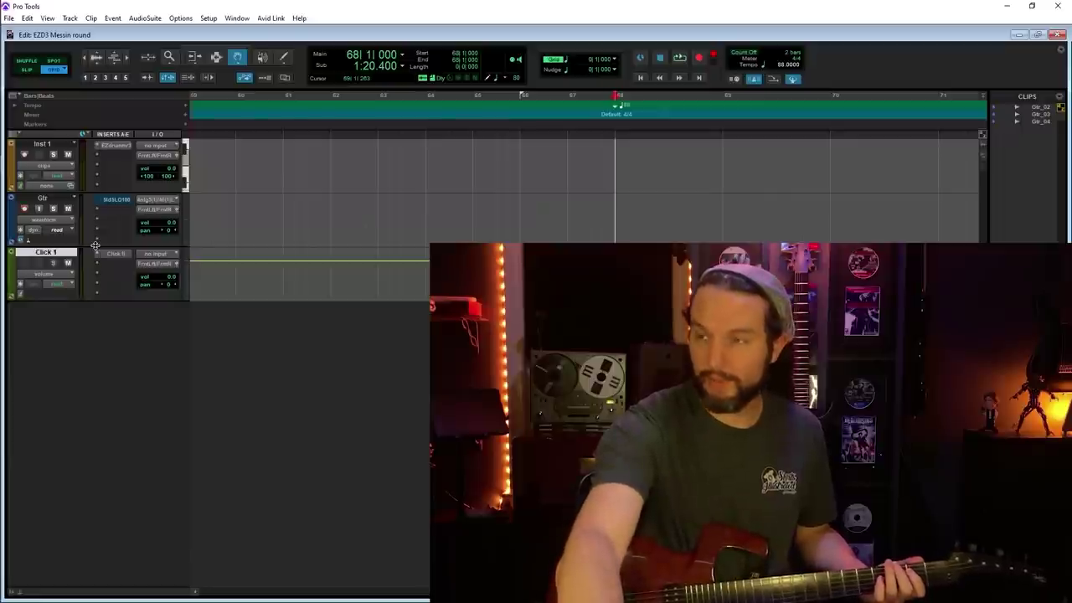
Step: Record a riff from bar 68 at 88 BPM with Click 1 muted, then zoom out
key(ctrl+space)
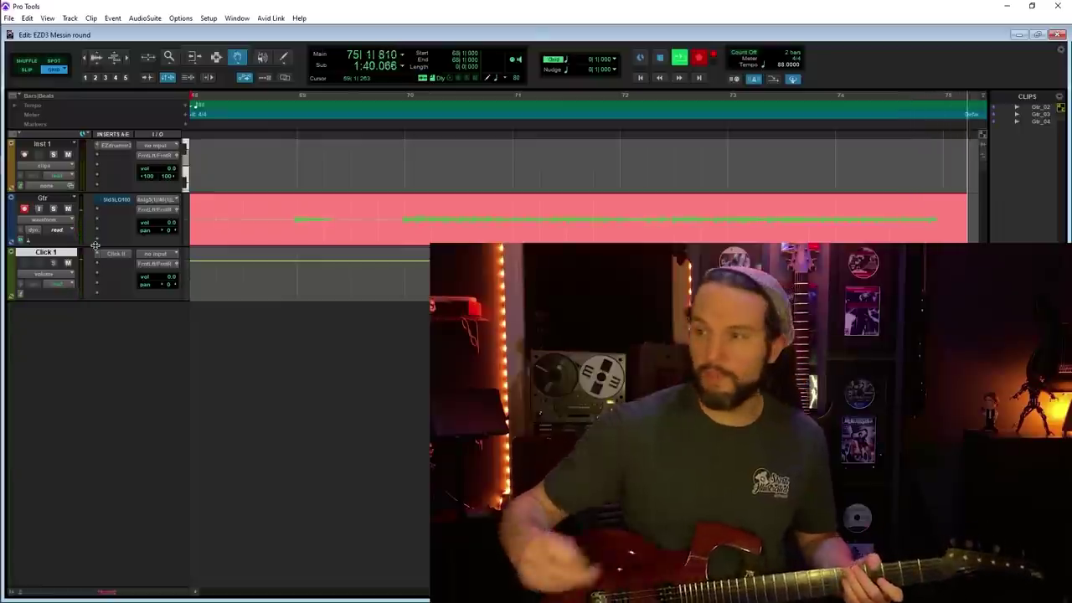
click(68, 263)
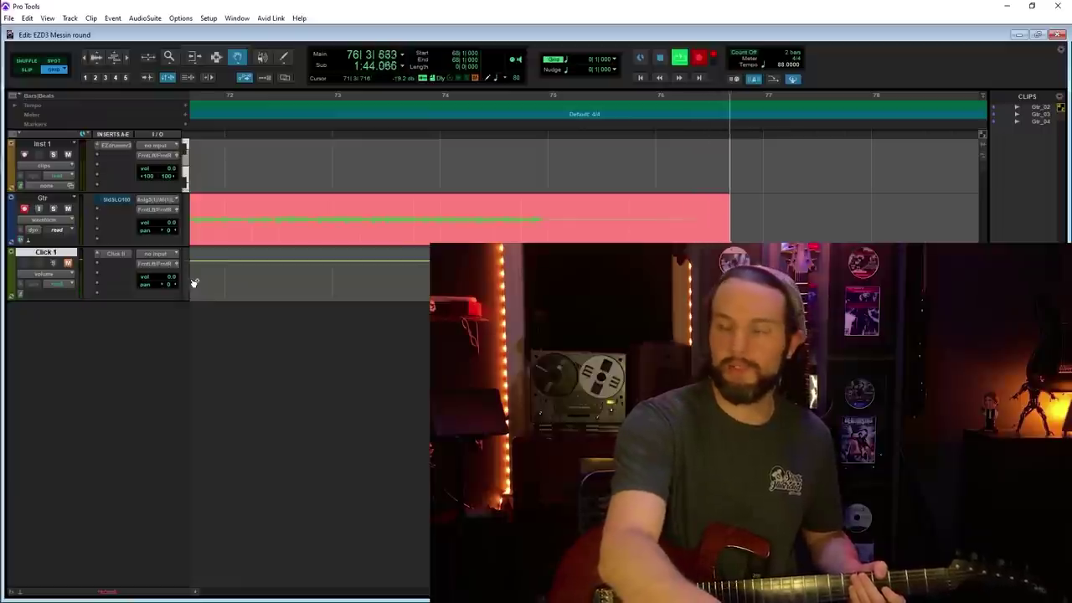
key(r)
key(r)
key(r)
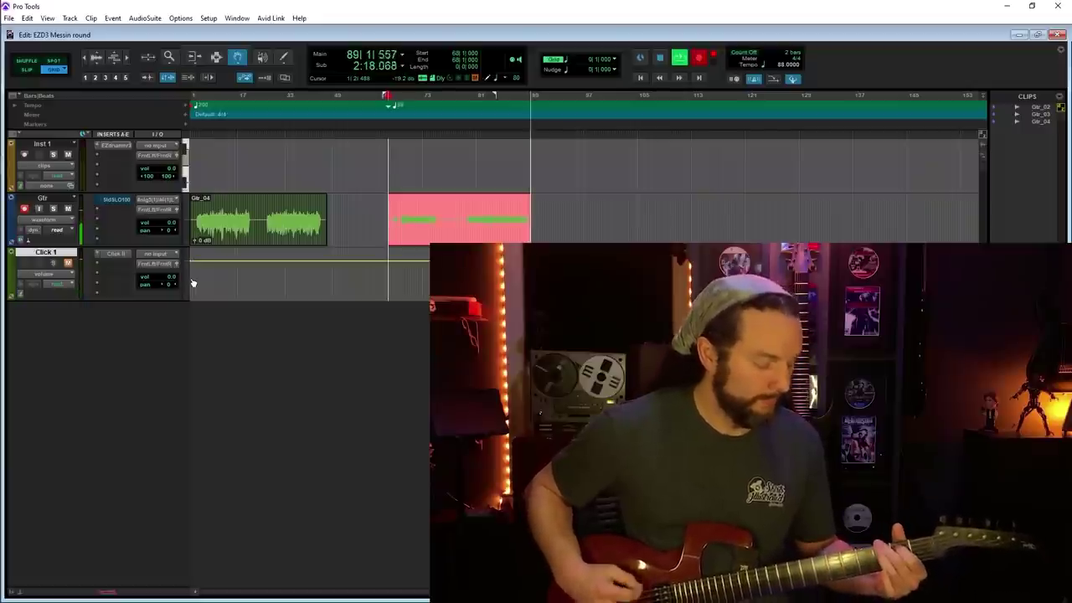
Step: Finish the Gtr_05 take and add a 108 BPM tempo change at exactly 97|1
key(space)
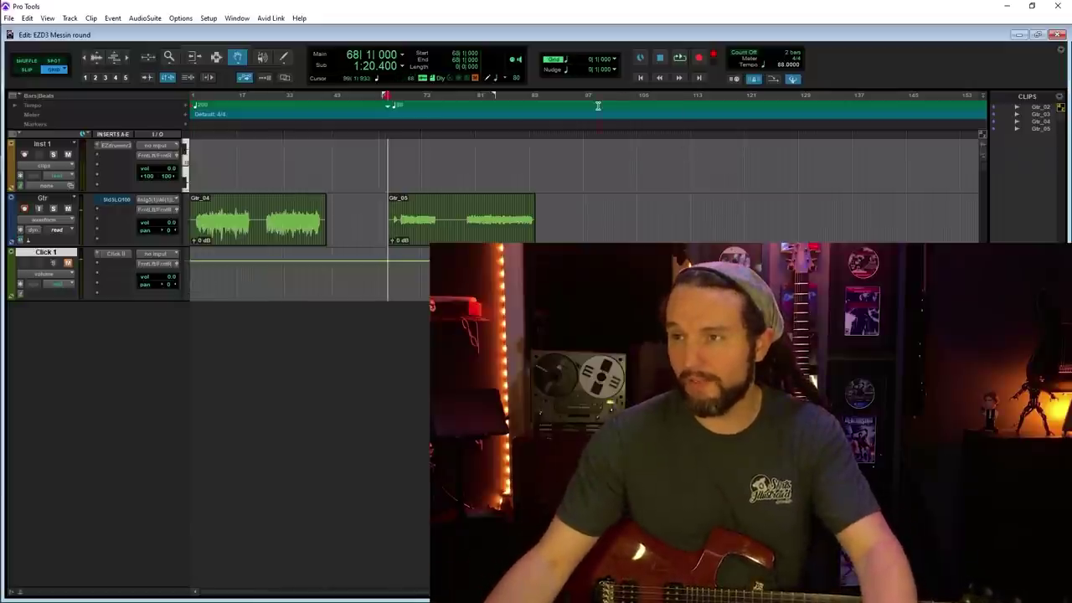
click(585, 98)
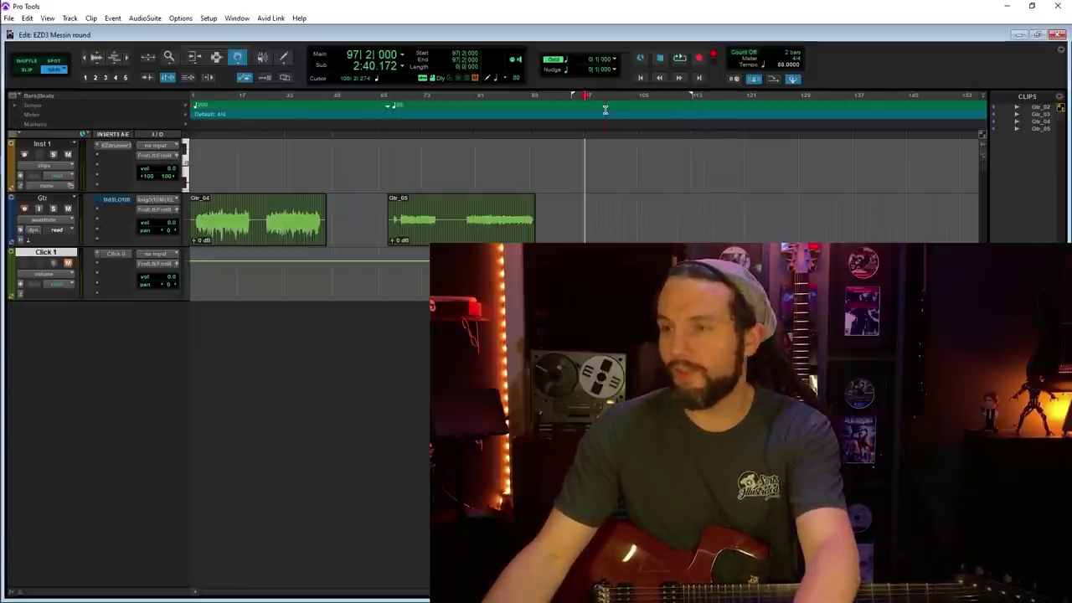
scroll(604, 108, up, 5)
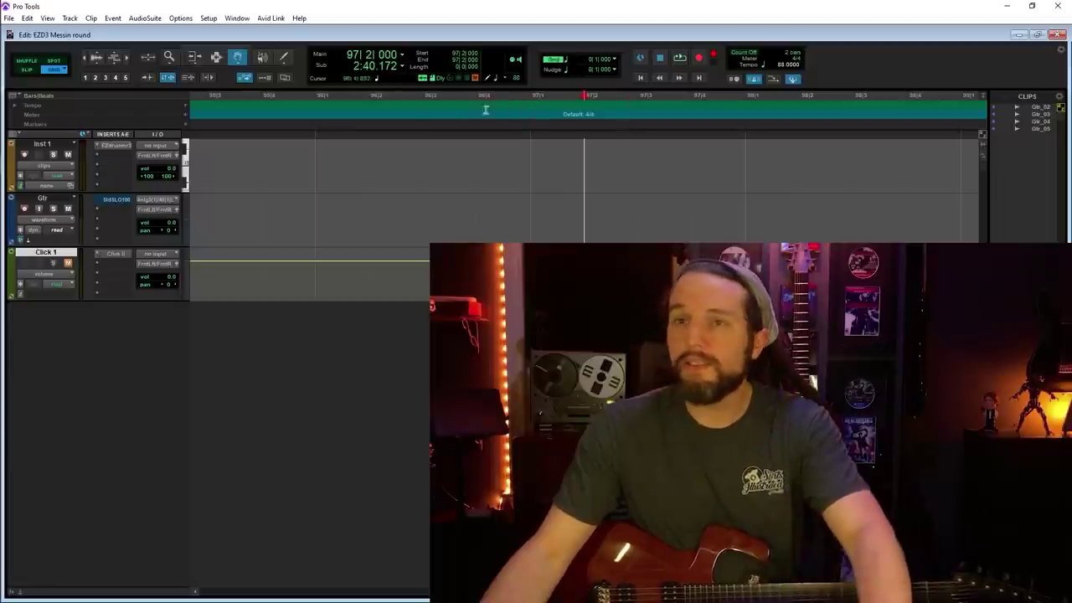
click(533, 98)
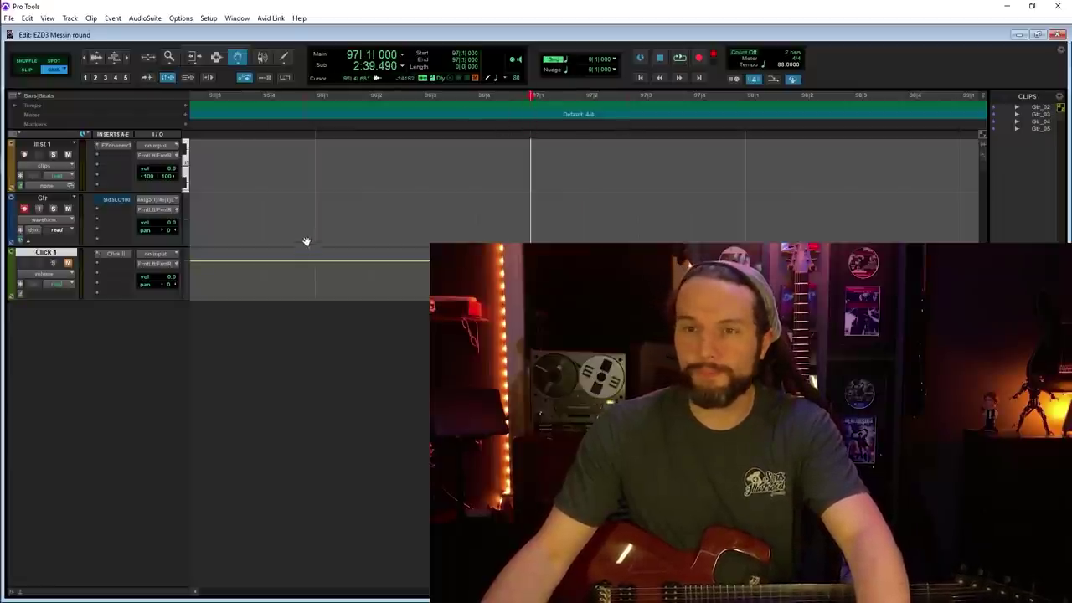
click(186, 106)
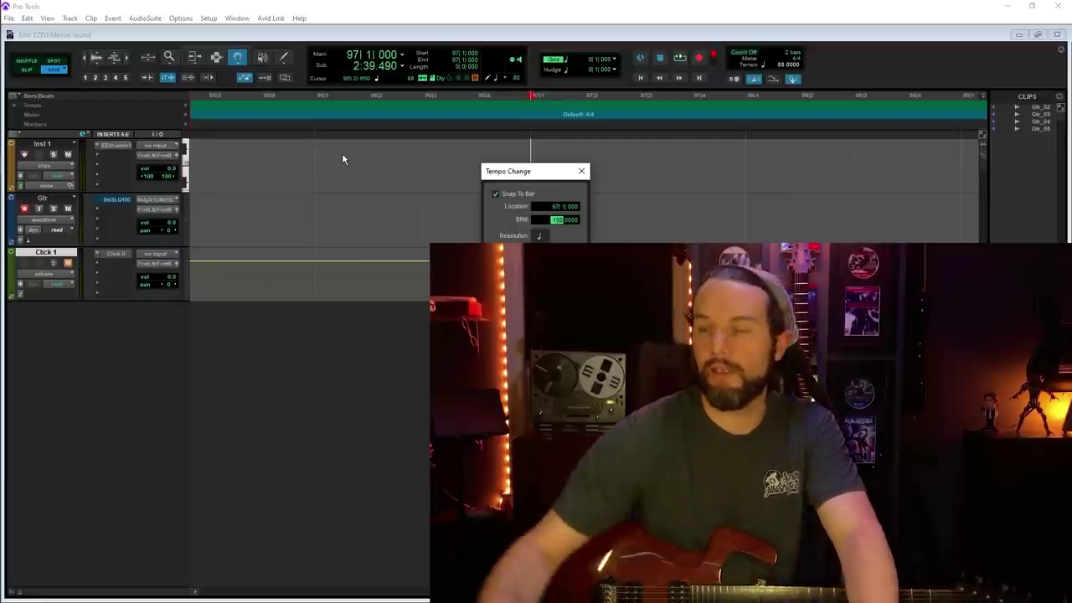
key(Return)
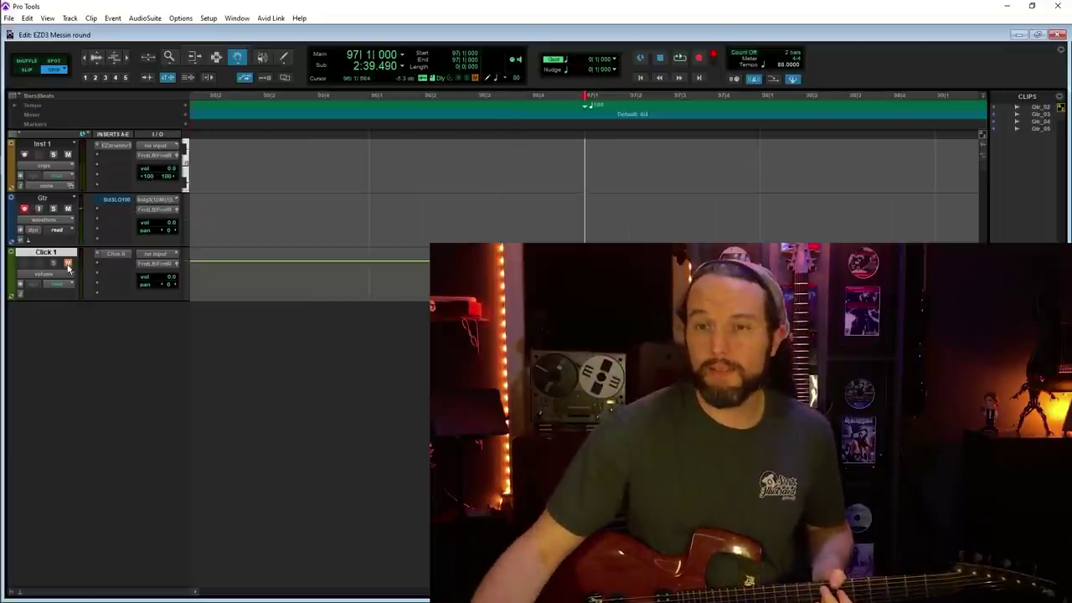
Step: Record the Gtr_06 riff from bar 97 at 108 BPM, then zoom out
key(ctrl+space)
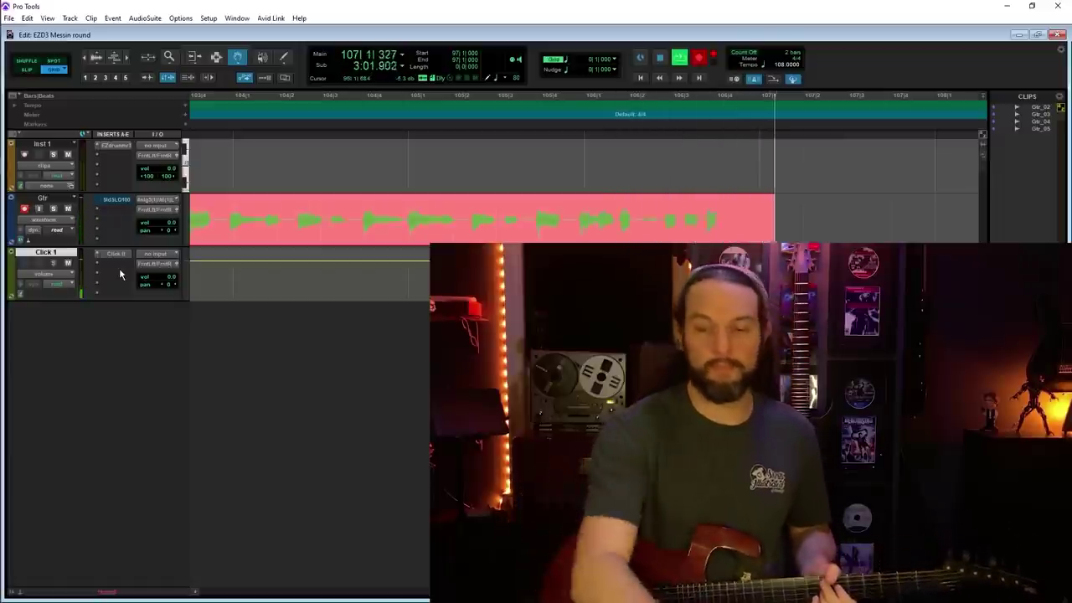
key(space)
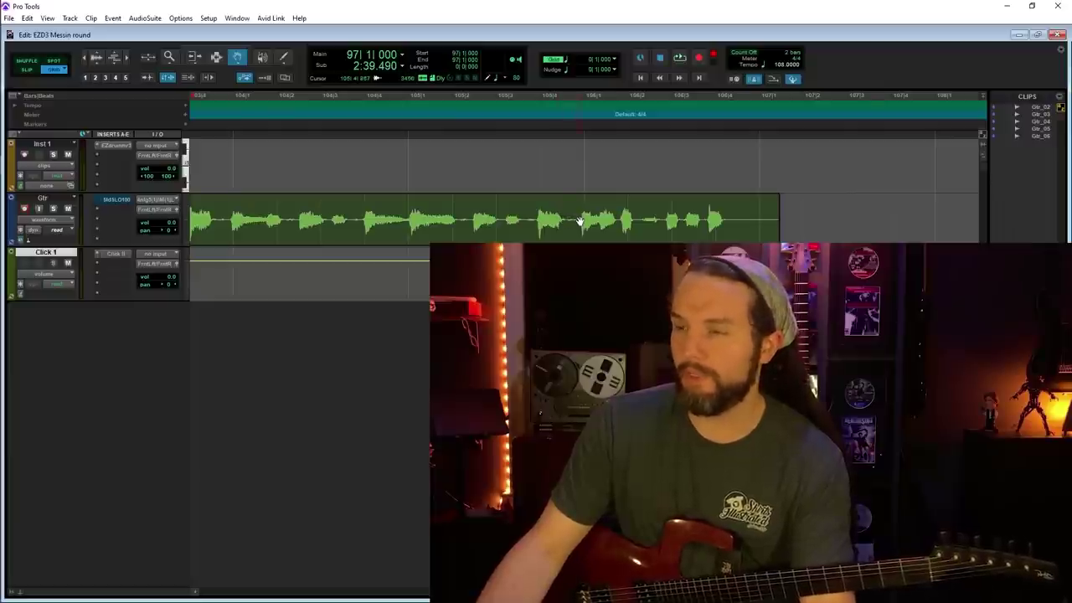
key(ctrl+bracketleft)
key(ctrl+bracketleft)
key(ctrl+bracketleft)
key(ctrl+bracketleft)
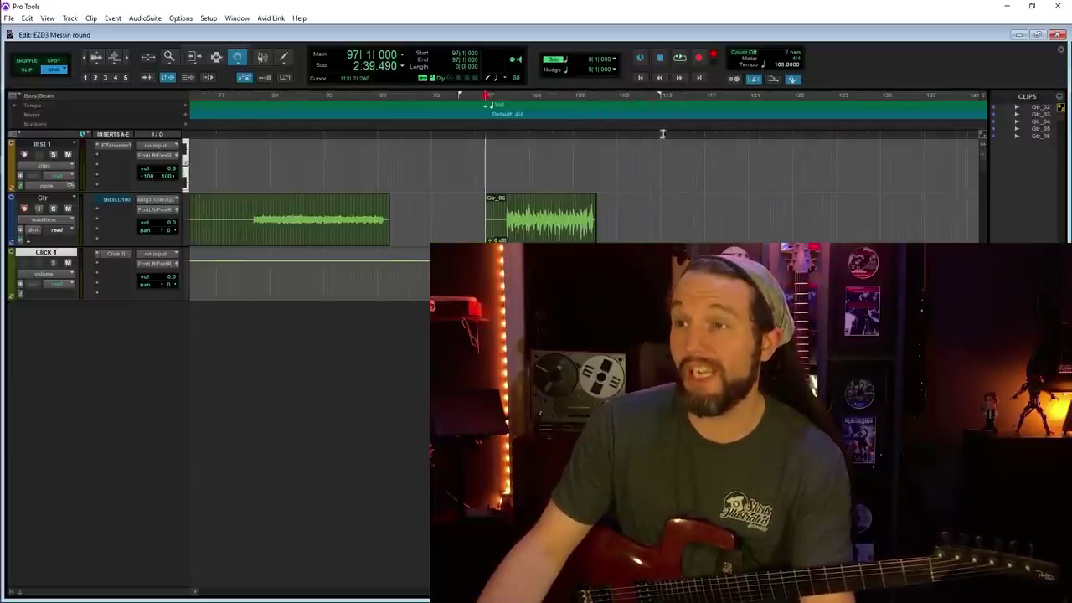
Step: Record the Gtr_07 riff starting at bar 113
click(662, 133)
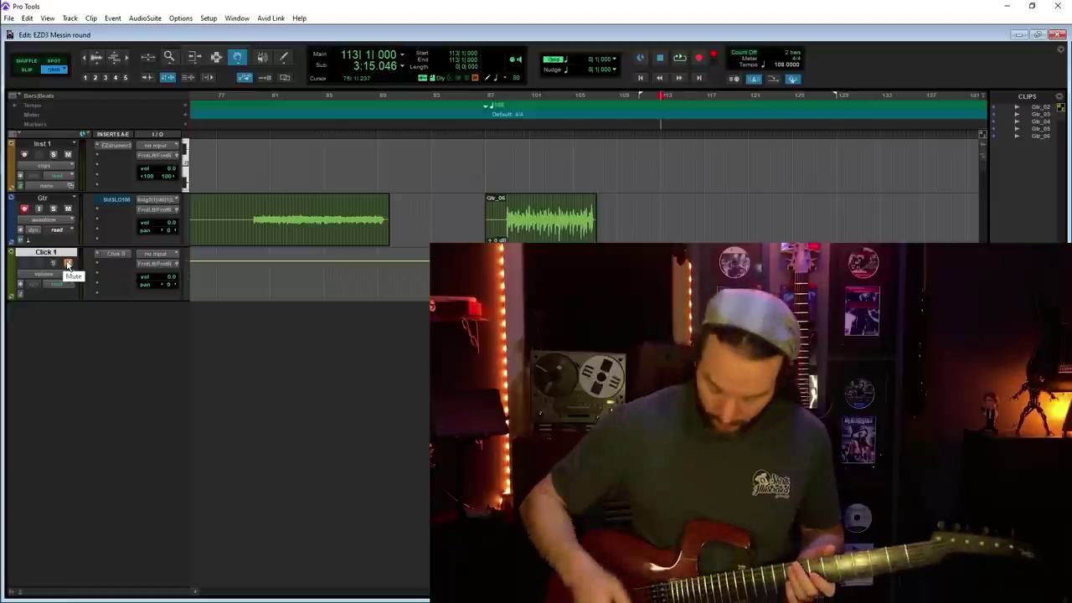
key(space)
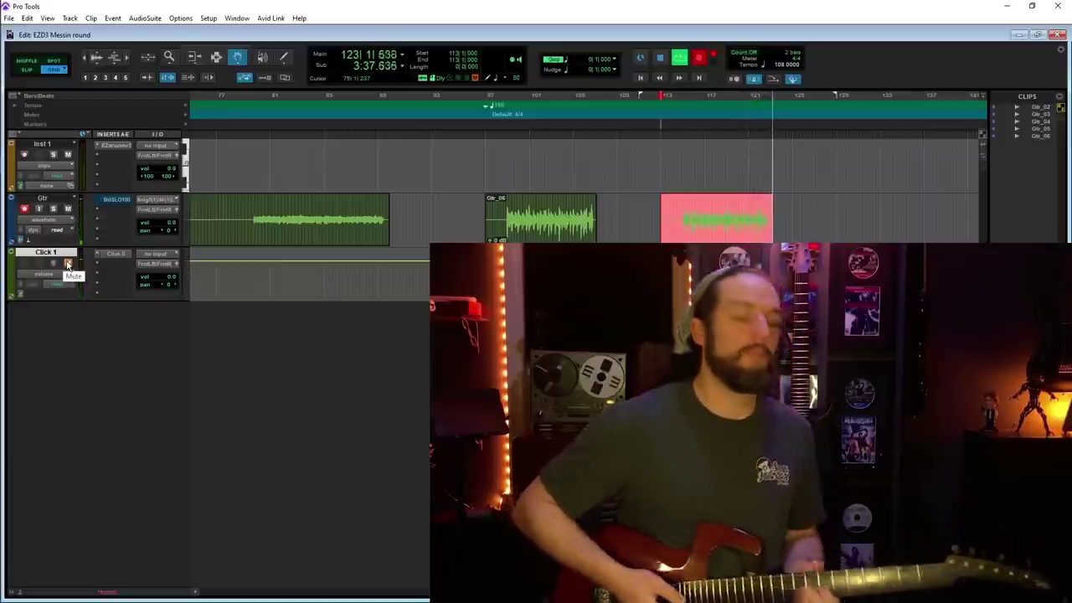
key(space)
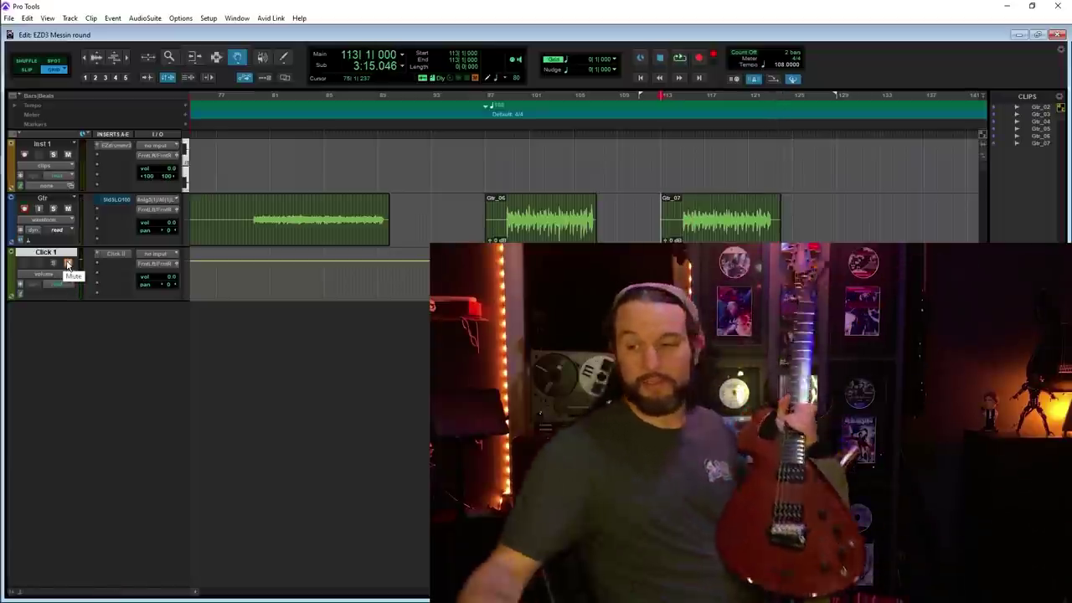
Step: Mute the Click 1 and Gtr tracks and audition Gtr_04 from the session start
click(68, 265)
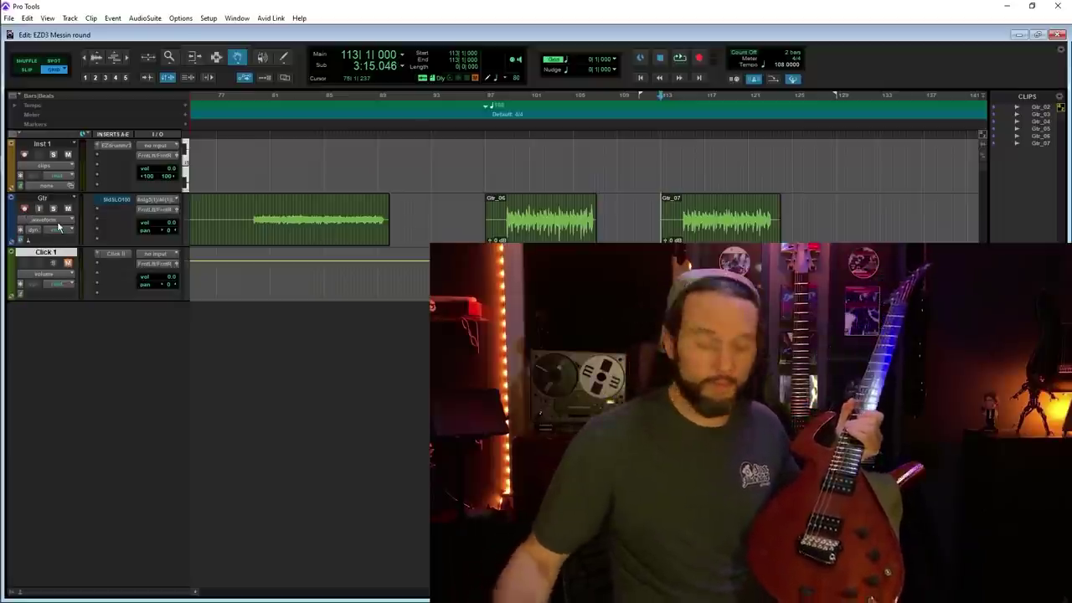
click(69, 209)
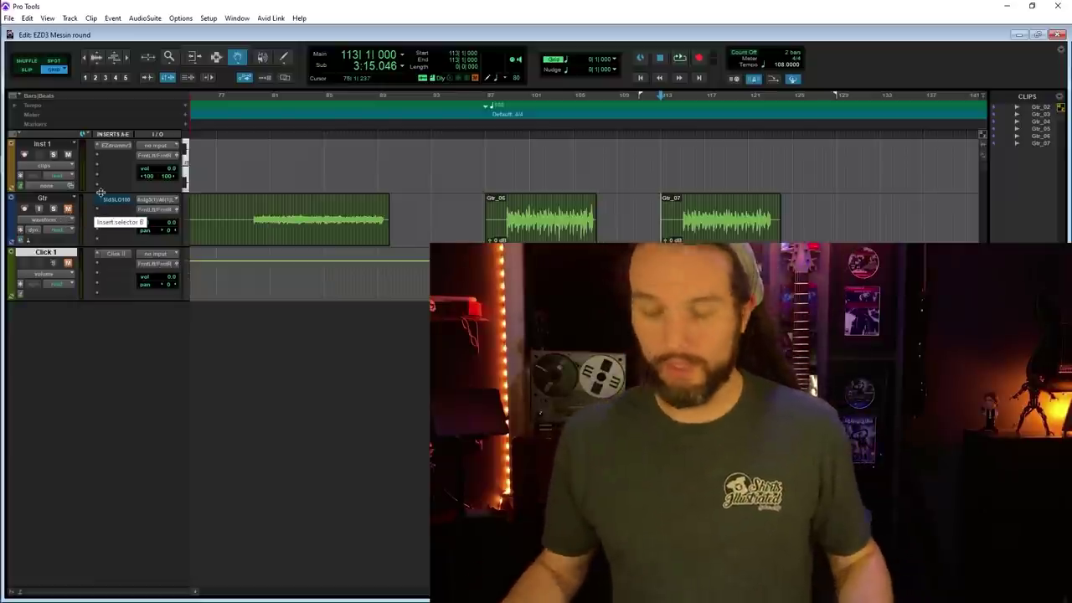
key(Return)
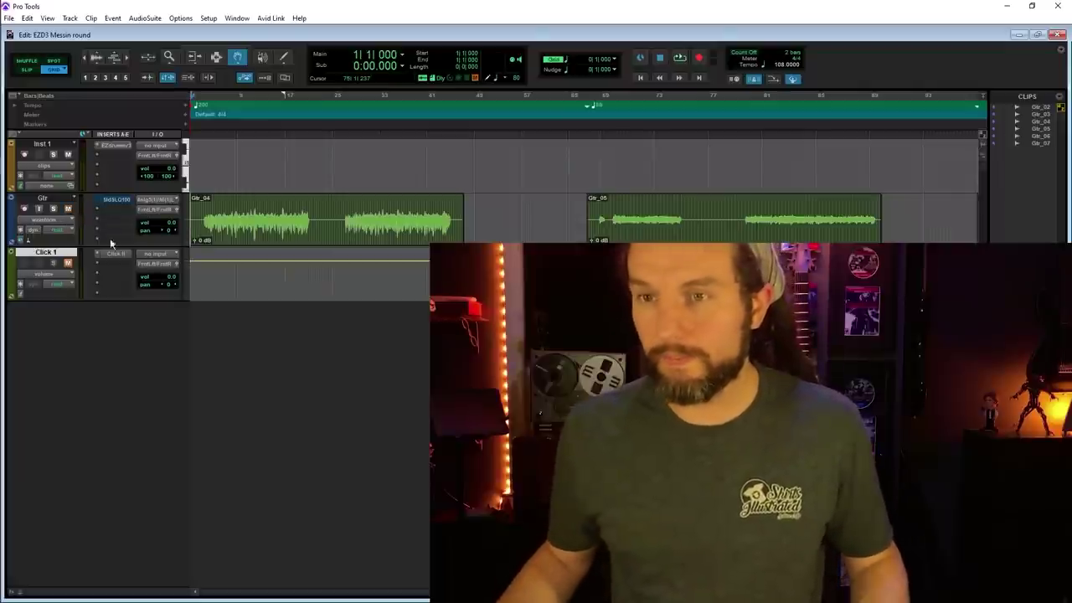
key(ctrl+z)
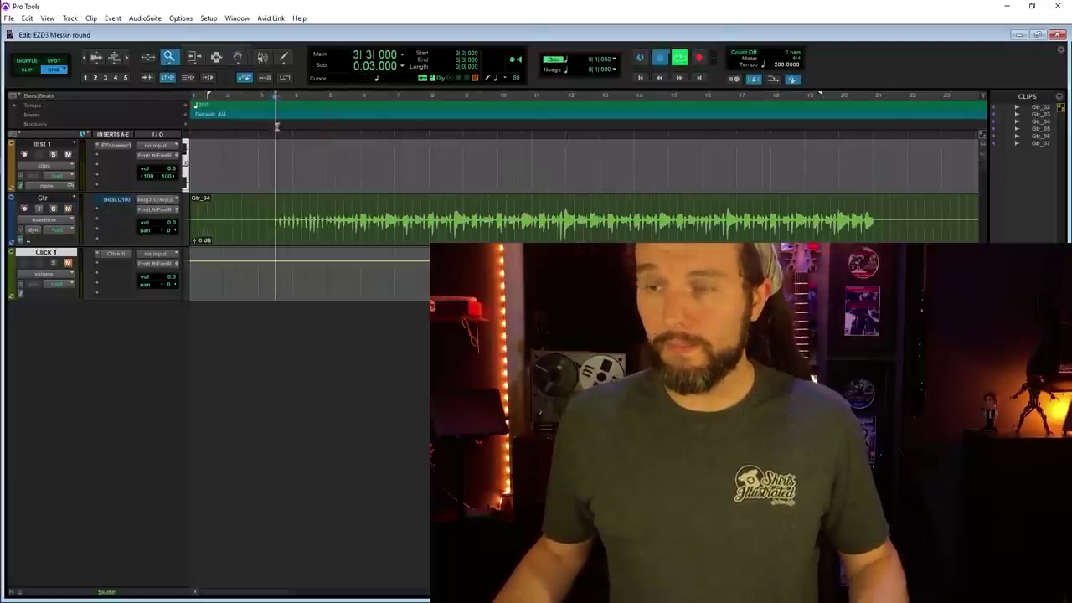
key(space)
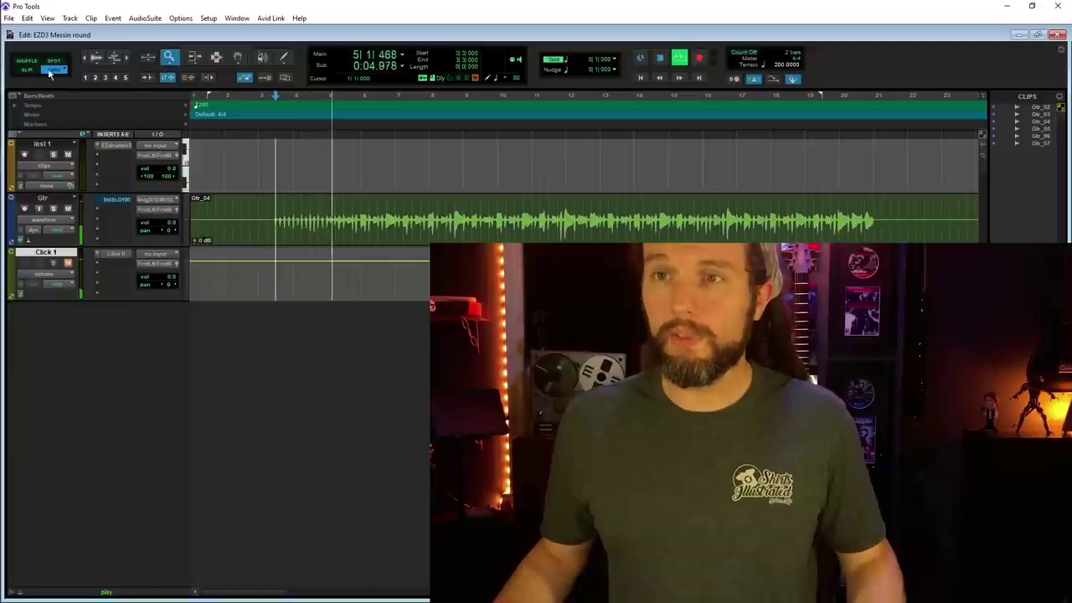
key(space)
Step: Play from bar 5 and select bars 5 to 13 of Gtr_04 with the Selector tool
click(326, 97)
key(space)
click(216, 57)
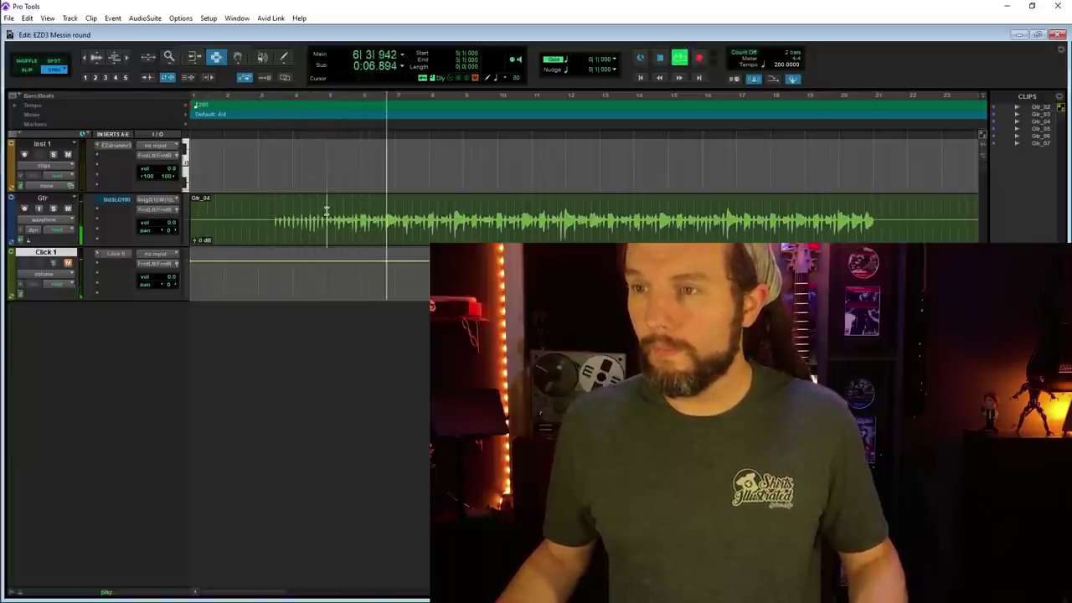
drag(326, 219, 575, 225)
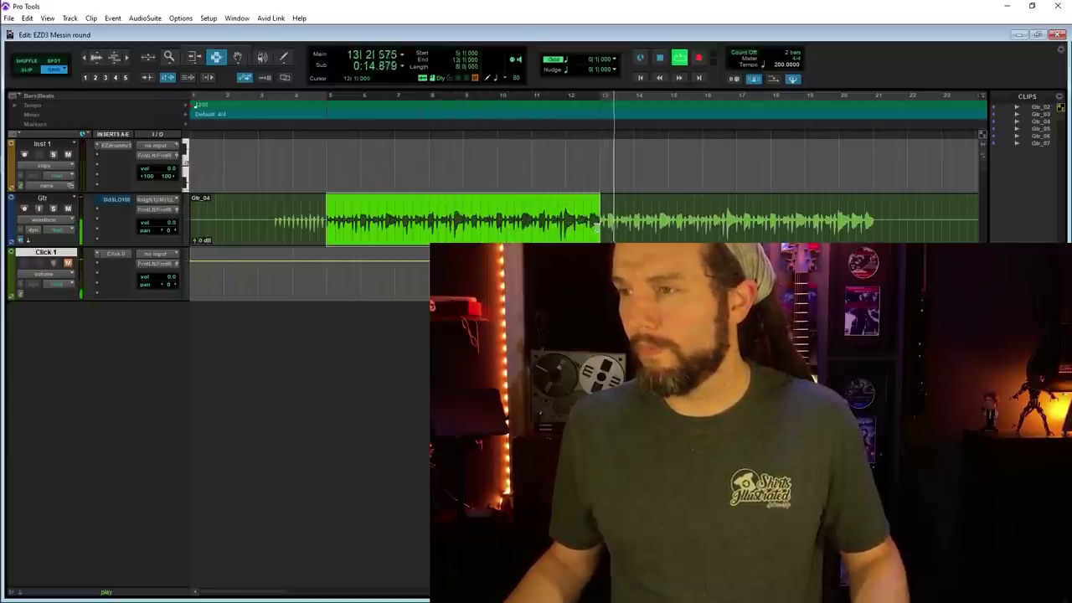
key(space)
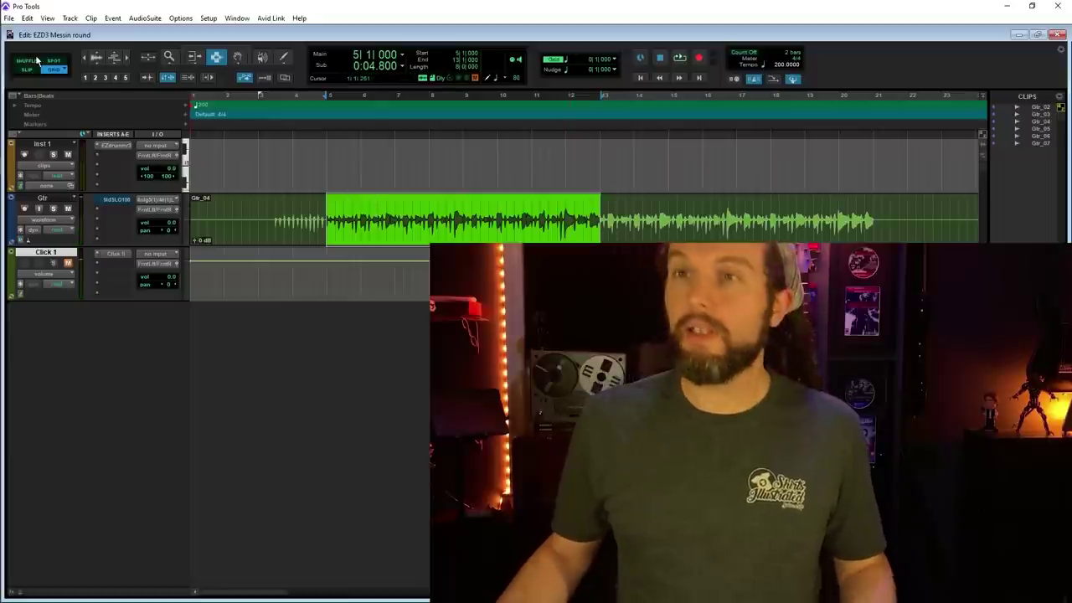
click(10, 17)
Step: Bounce the selected guitar section to a WAV file named Master_Click
click(33, 178)
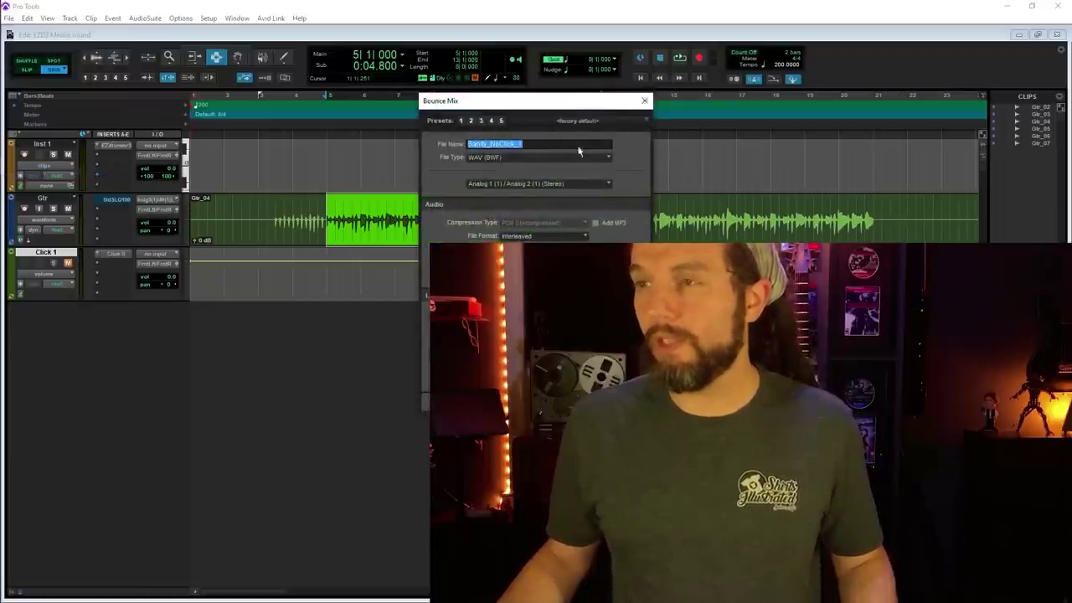
click(644, 101)
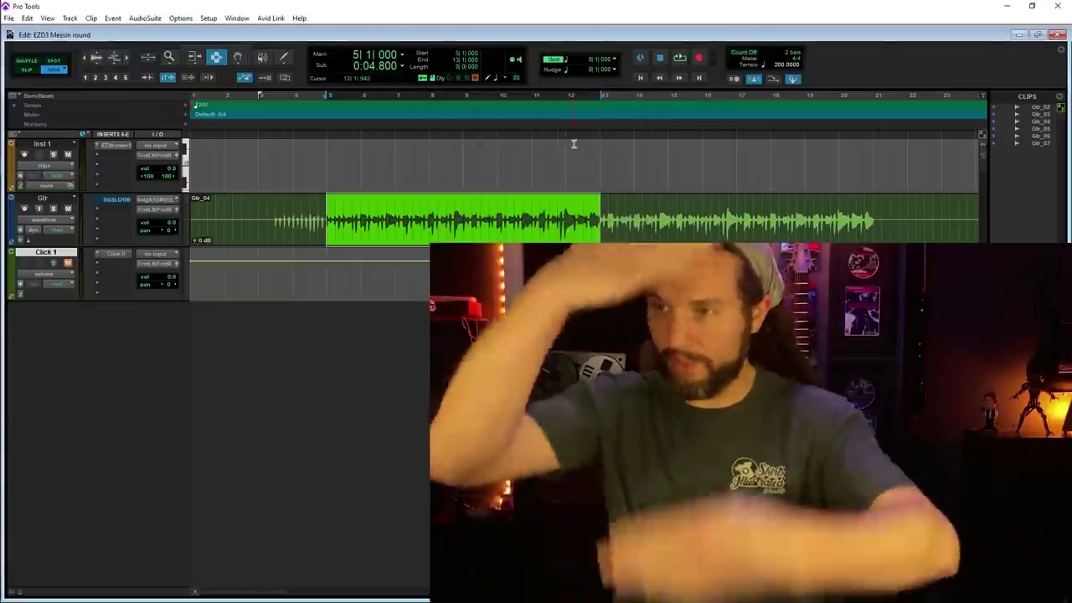
click(9, 17)
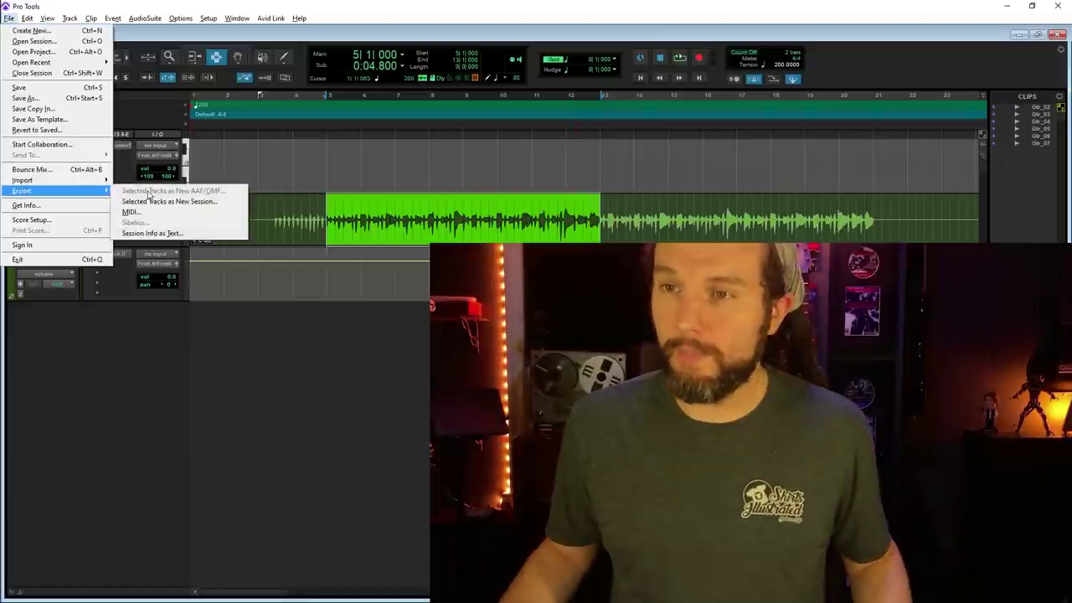
click(32, 170)
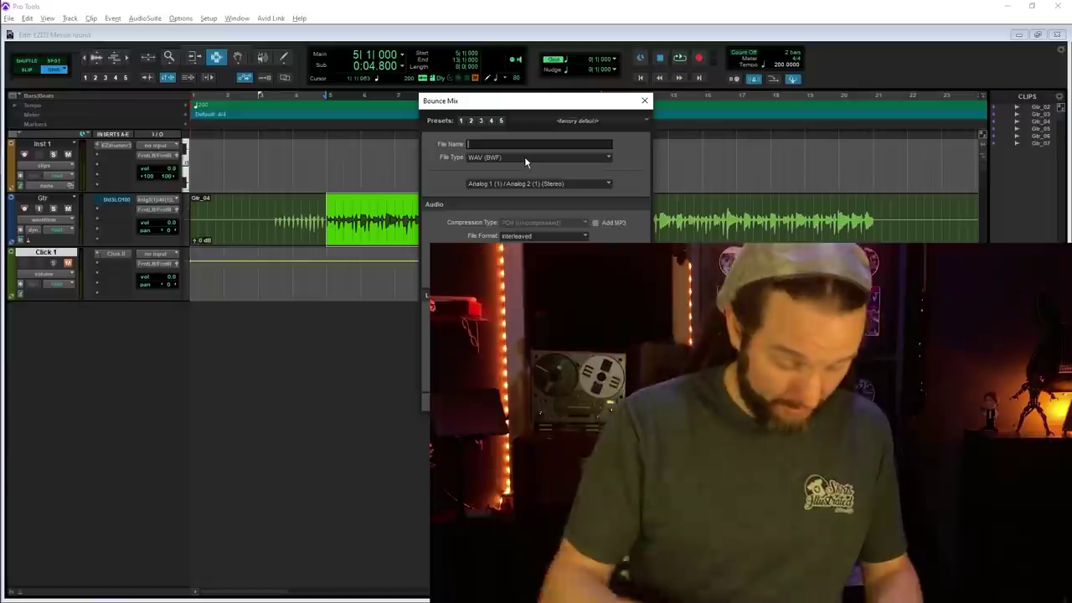
text(Master_)
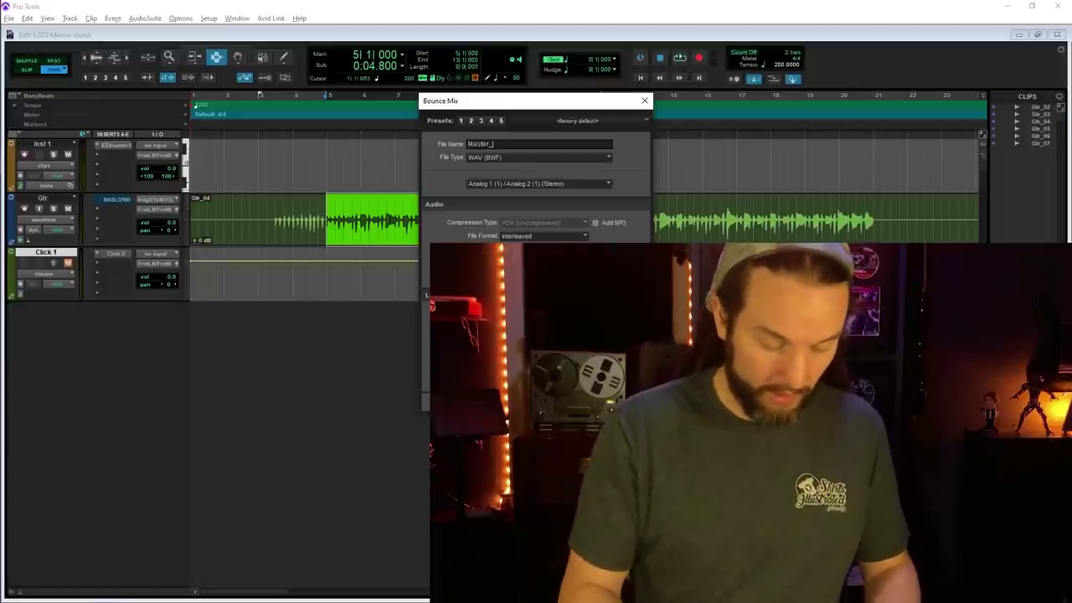
text(Click)
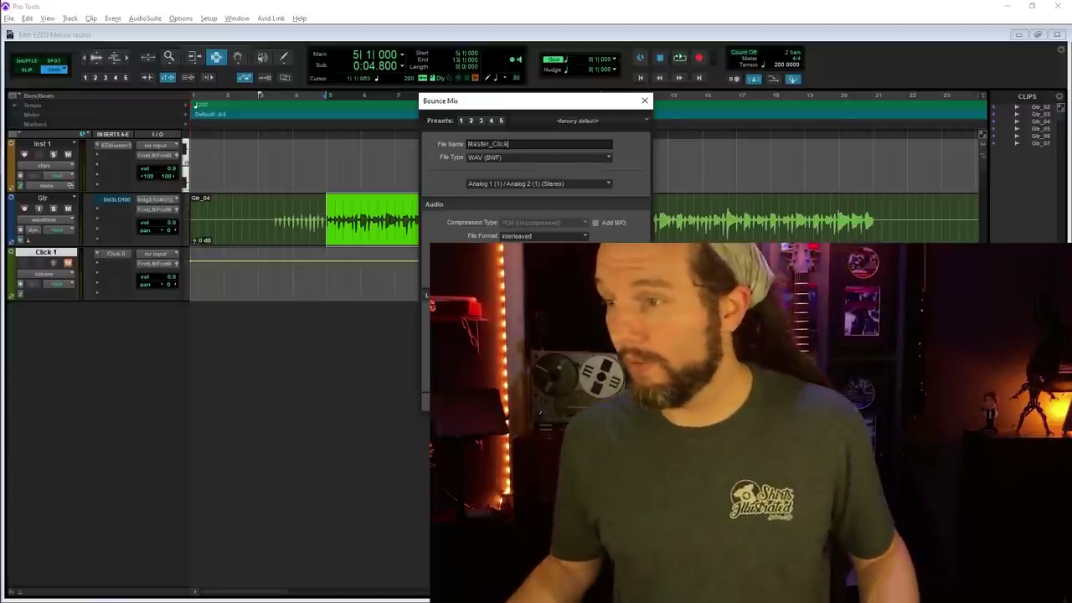
key(Return)
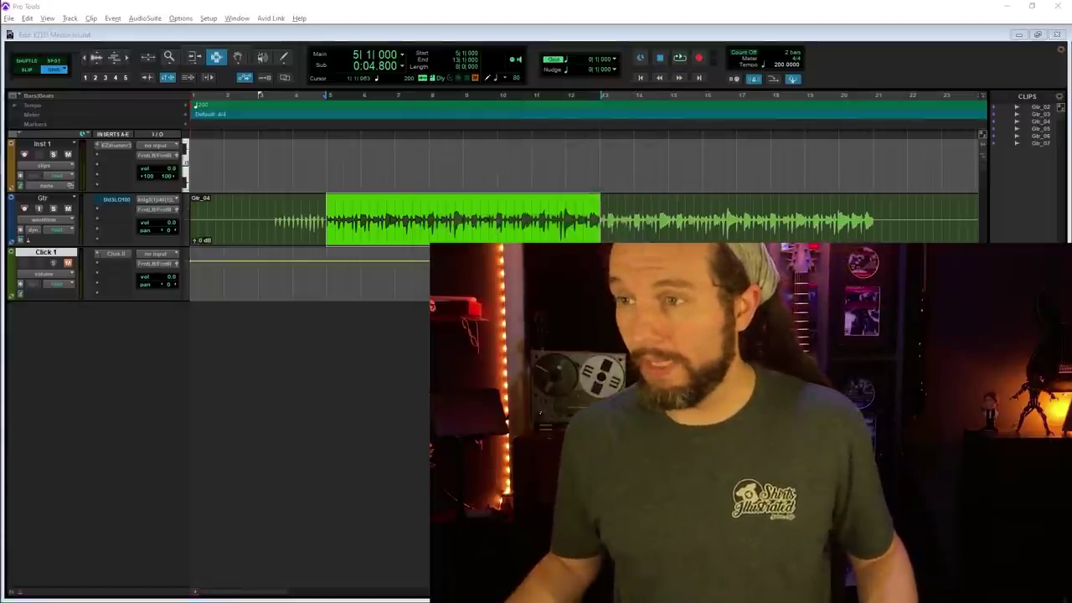
Step: In Slip mode, select the Gtr passage from about bar 29 to bar 37 while auditioning it
click(634, 228)
scroll(630, 227, right, 10)
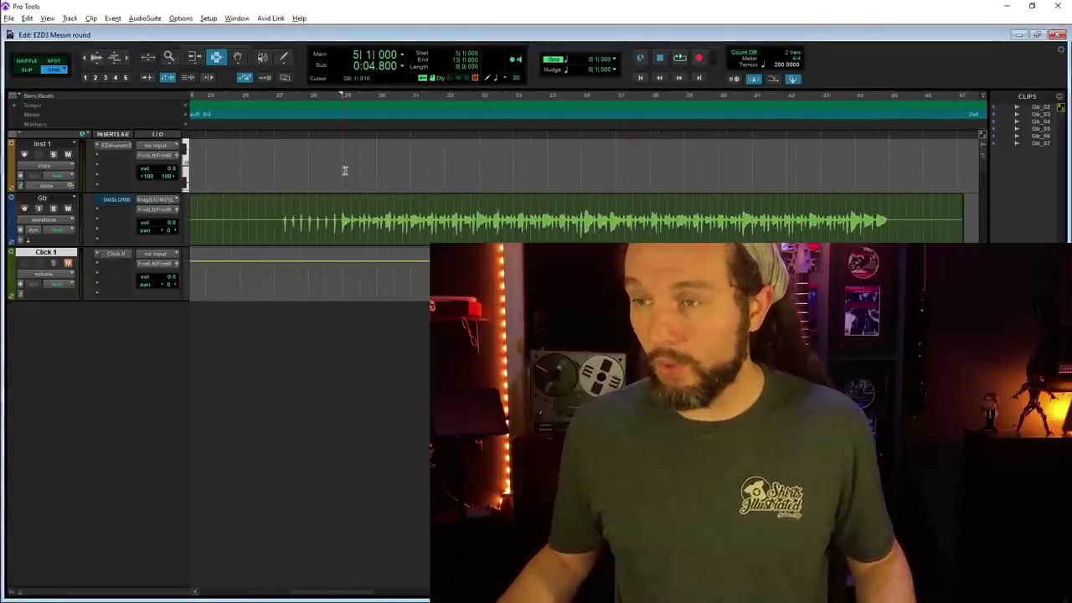
click(35, 72)
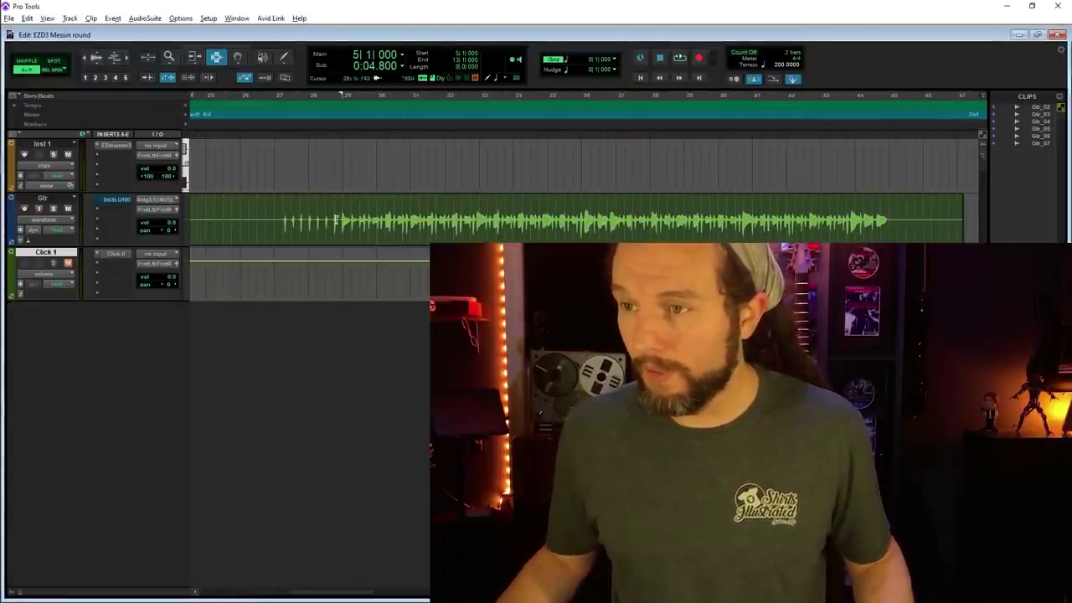
key(space)
key(space)
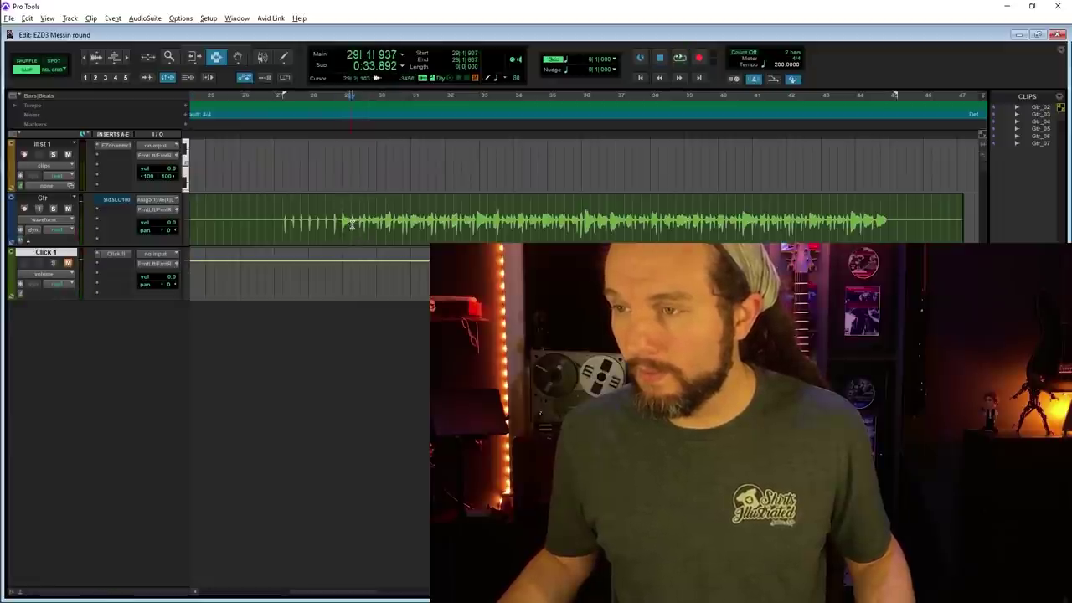
key(ctrl+bracketright)
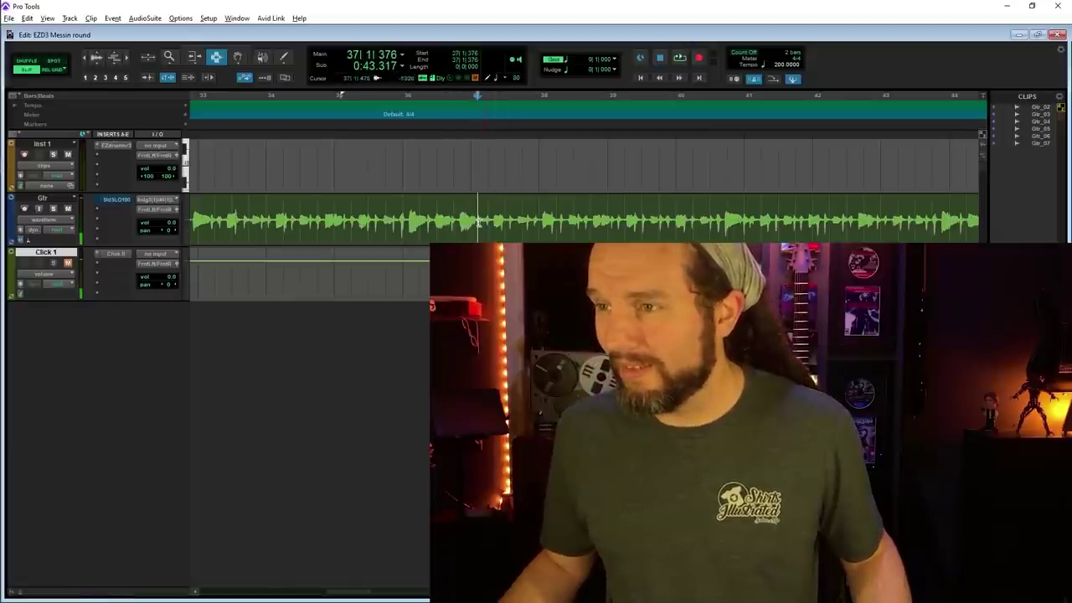
mouse_move(453, 222)
mouse_down()
mouse_move(192, 226)
mouse_move(441, 237)
mouse_up()
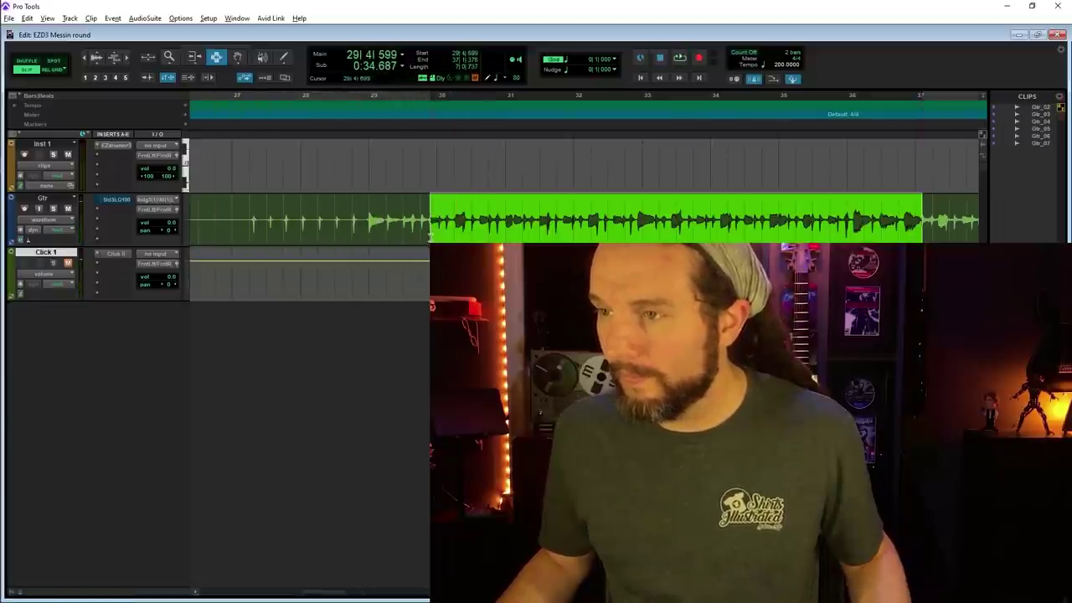
drag(429, 237, 429, 237)
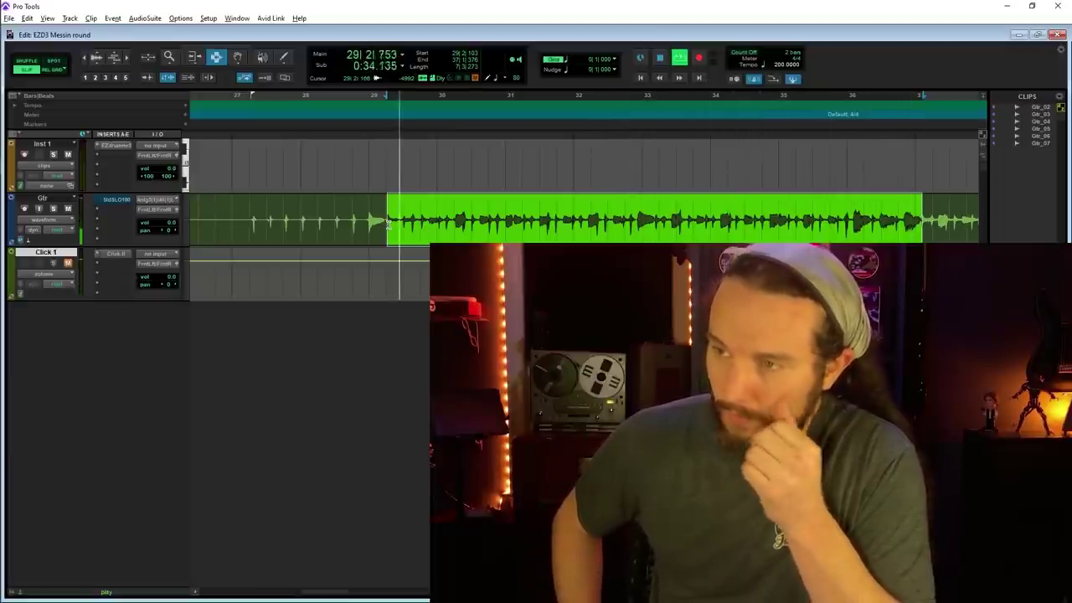
key(space)
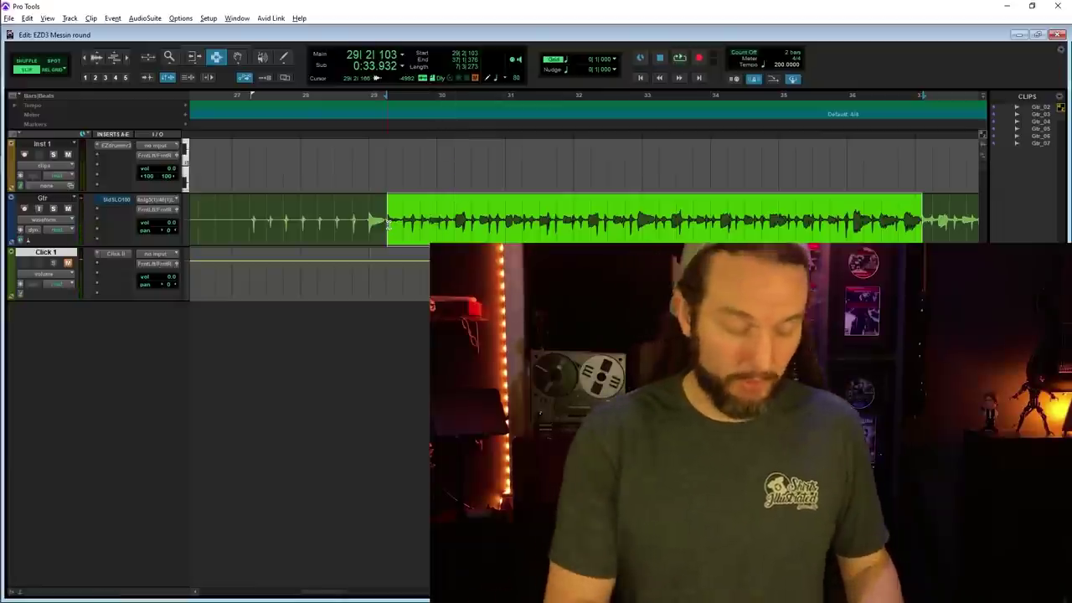
Step: Bounce the selection as a WAV named Master_NoClick
key(ctrl+alt+b)
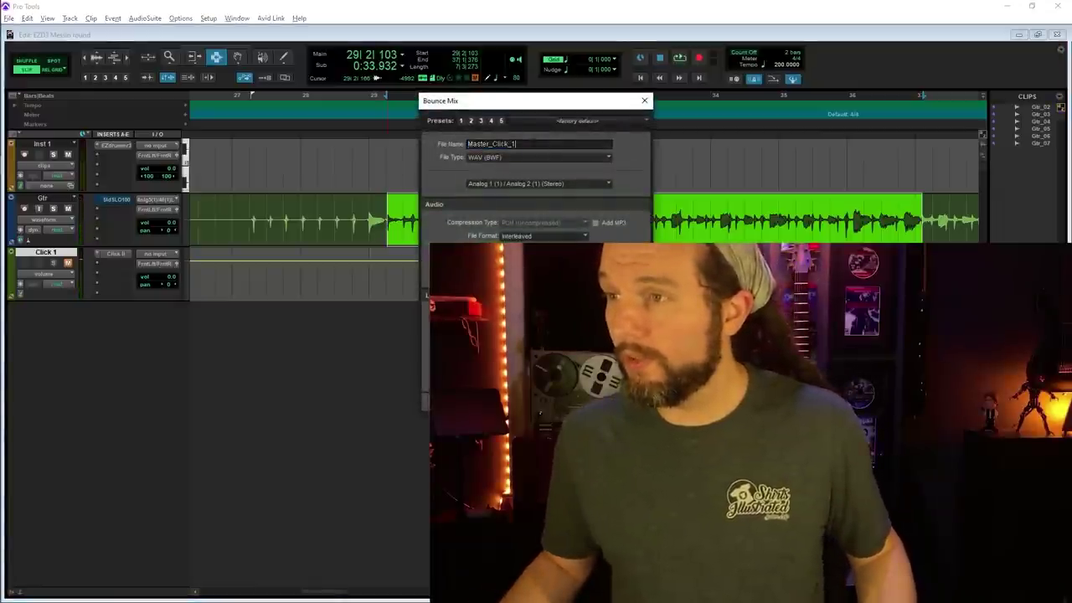
text(NoClick)
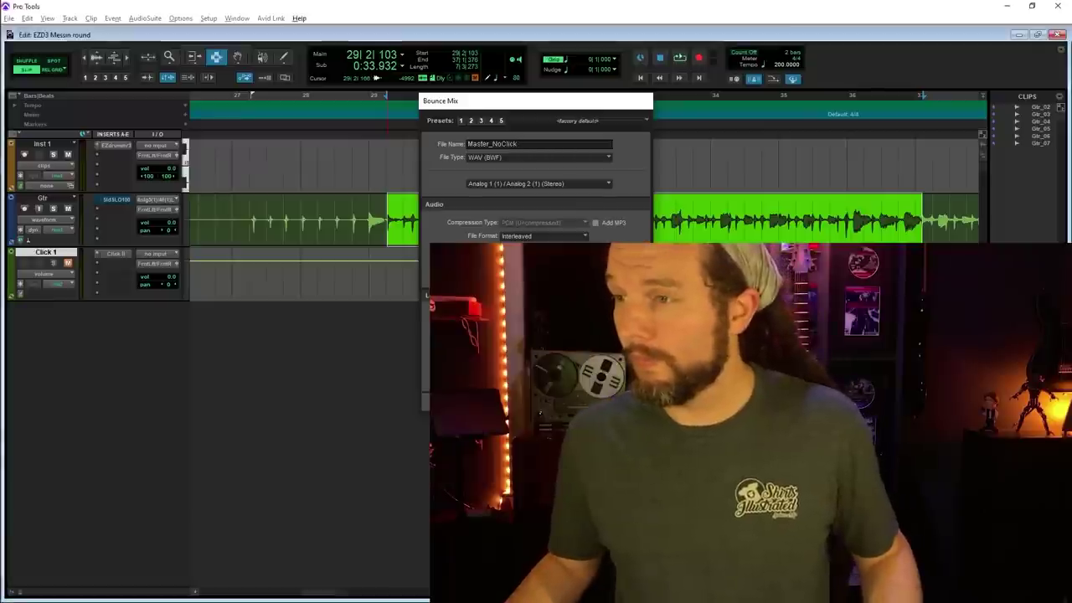
key(Return)
Step: Turn on grid snapping and select bars 70 to 74 of the Gtr_05 clip
click(526, 198)
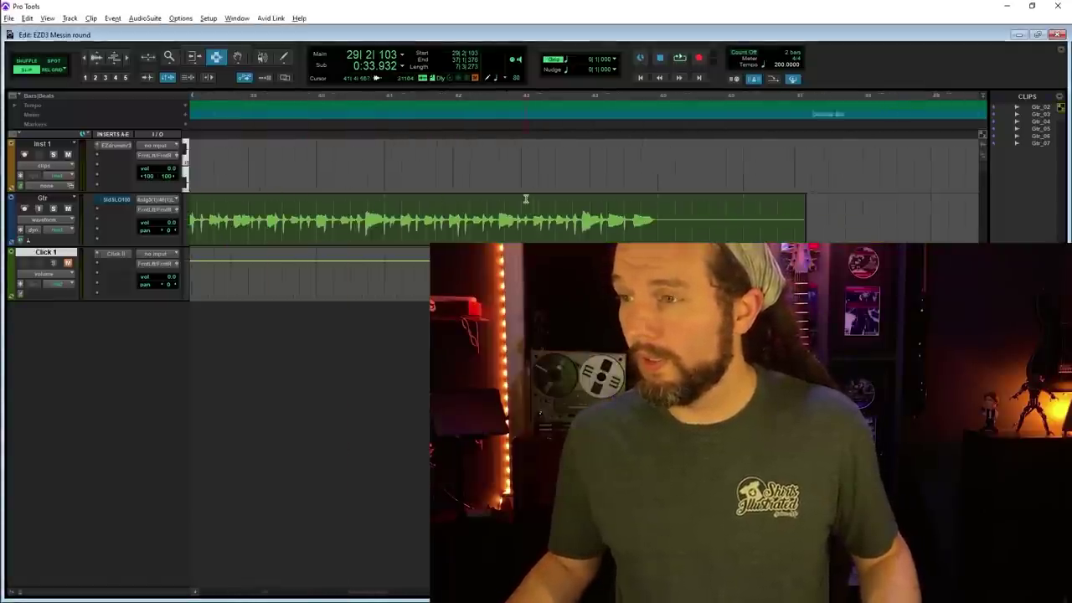
scroll(526, 198, down, 3)
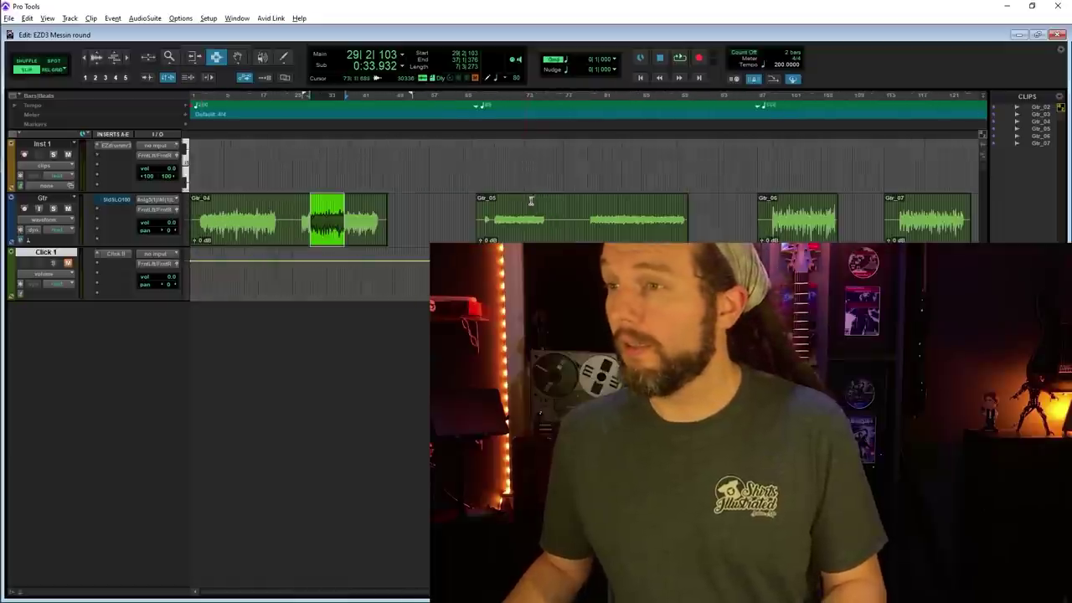
click(492, 106)
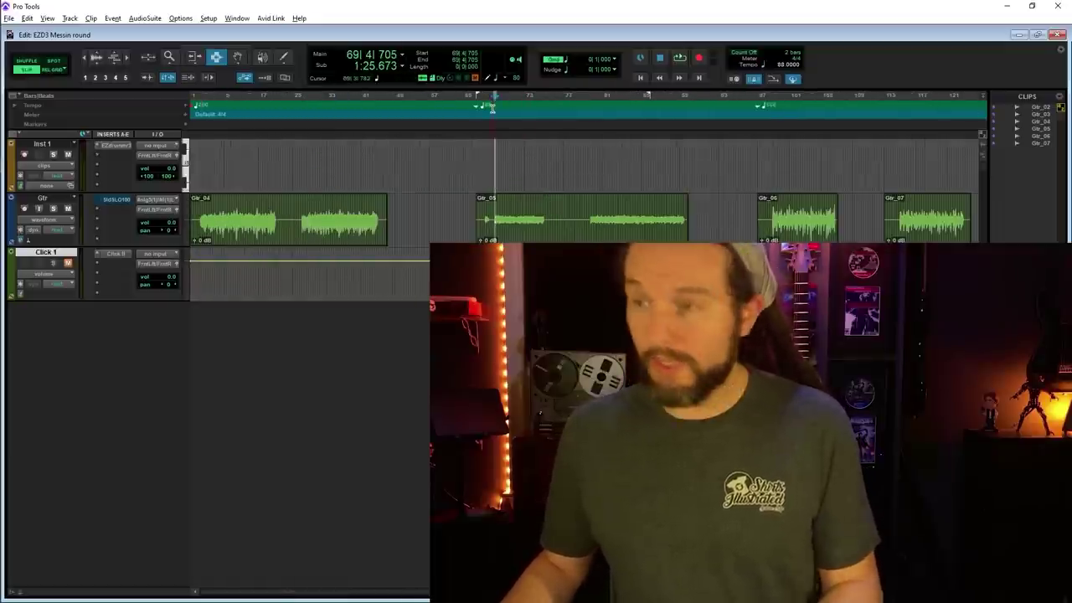
scroll(503, 120, up, 5)
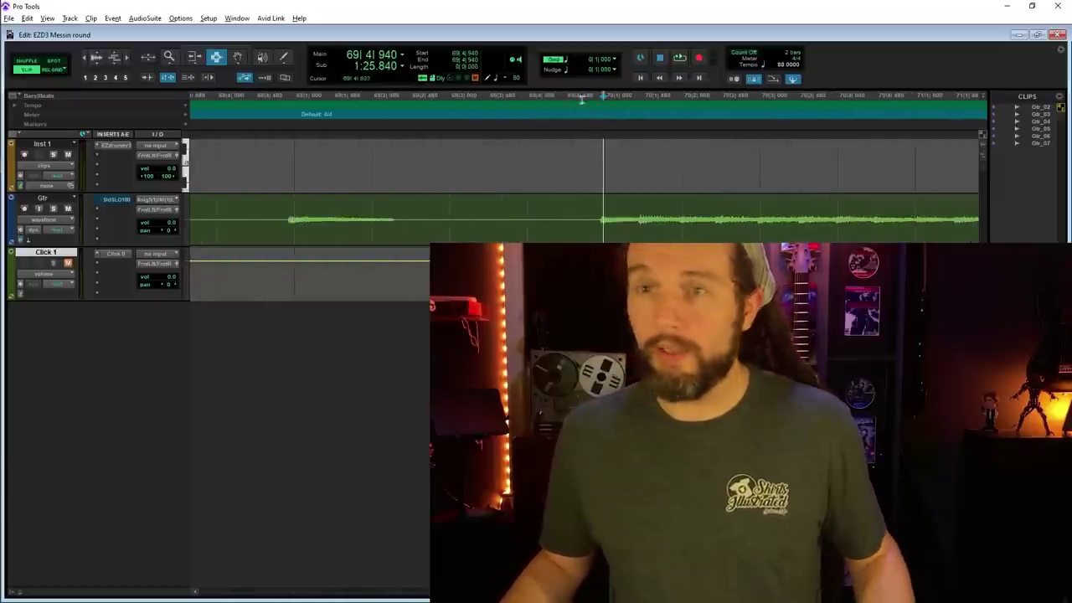
click(54, 71)
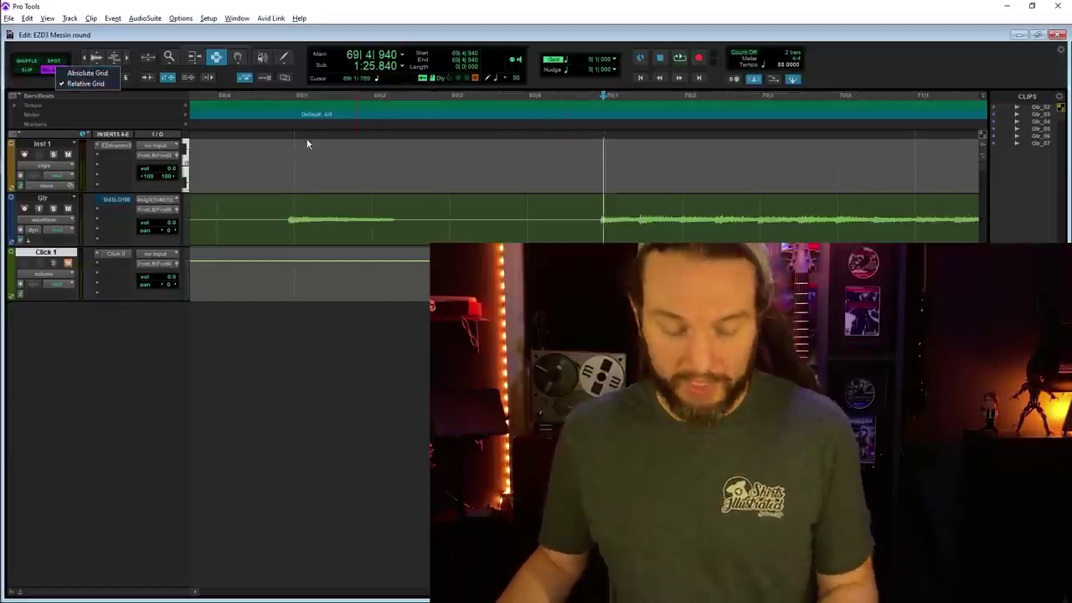
click(625, 175)
scroll(601, 148, down, 4)
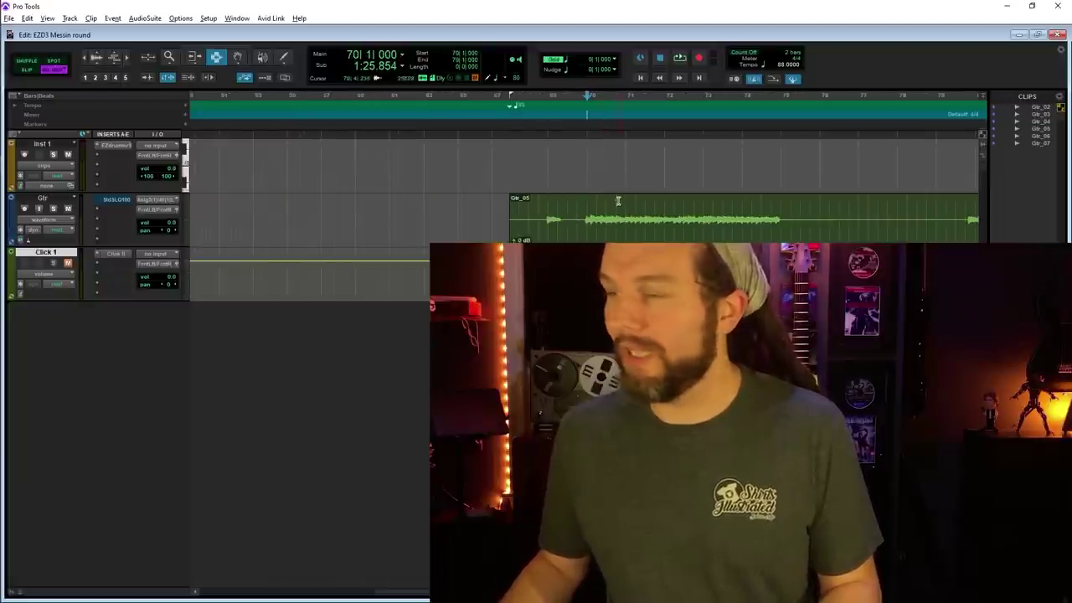
drag(589, 210, 766, 216)
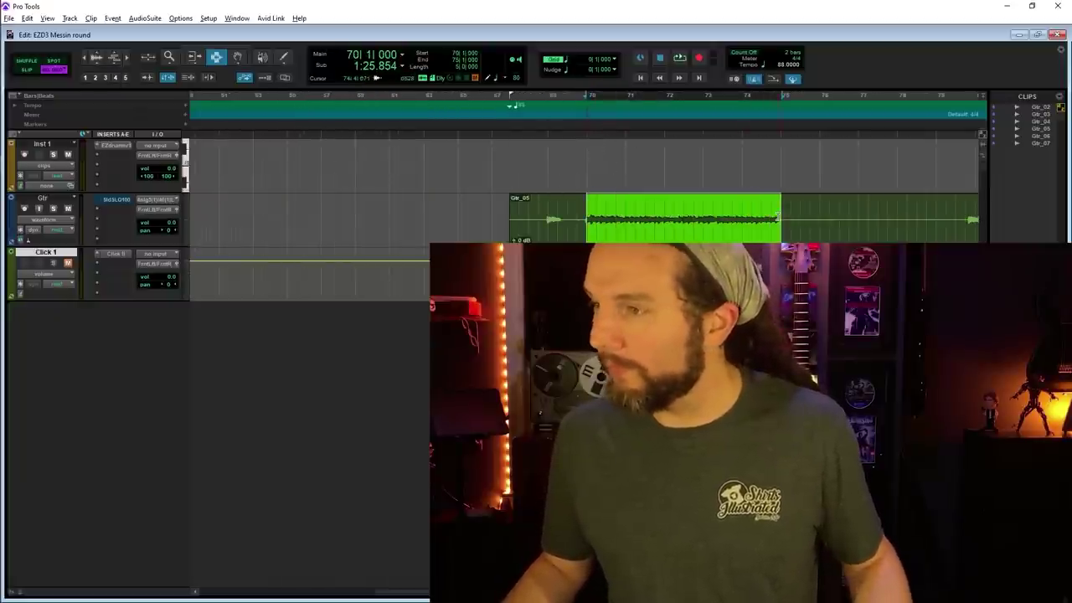
Step: Audition the selected bars zoomed in, then bounce them as a WAV named Sanity_Click
key(space)
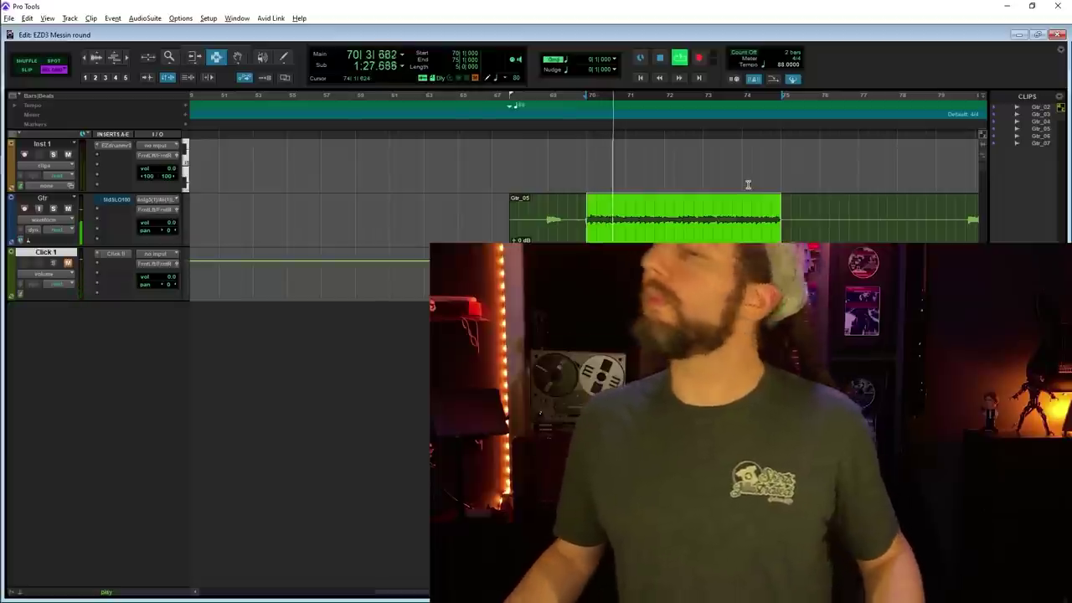
key(ctrl+bracketright)
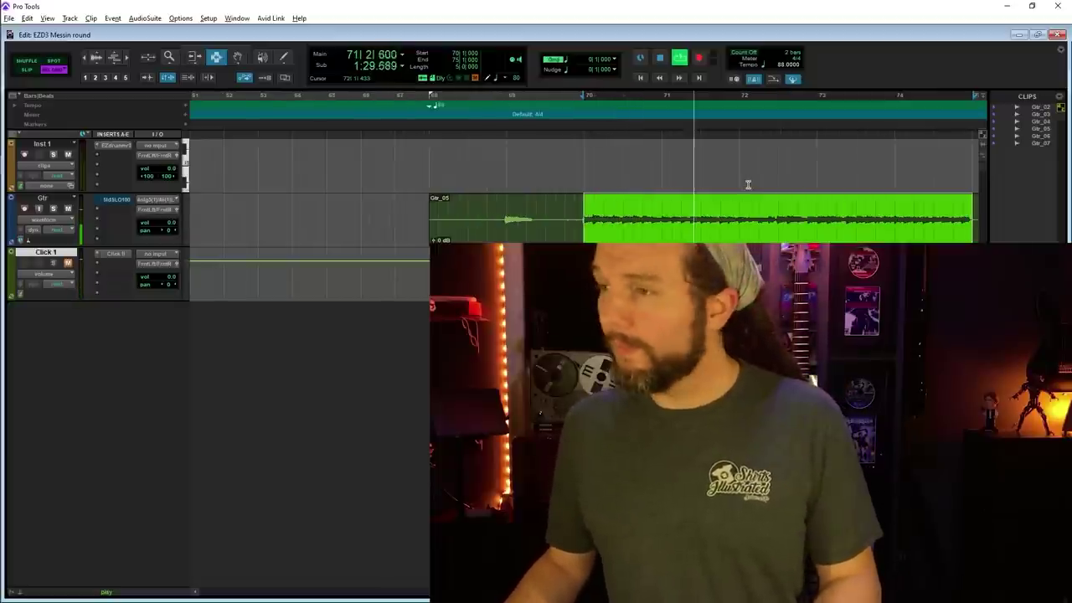
key(ctrl+bracketright)
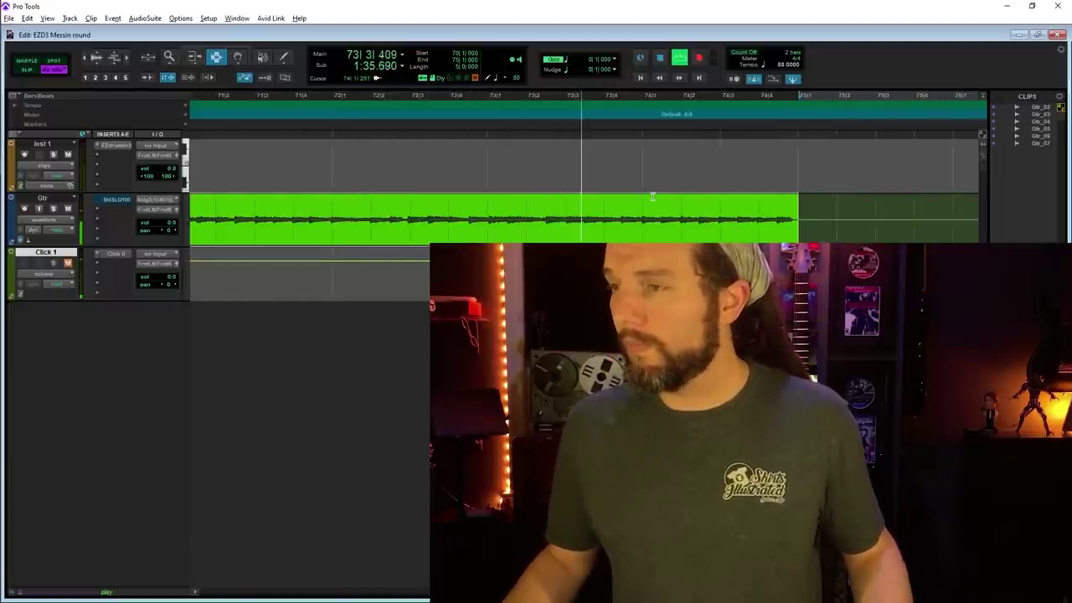
scroll(652, 196, down, 5)
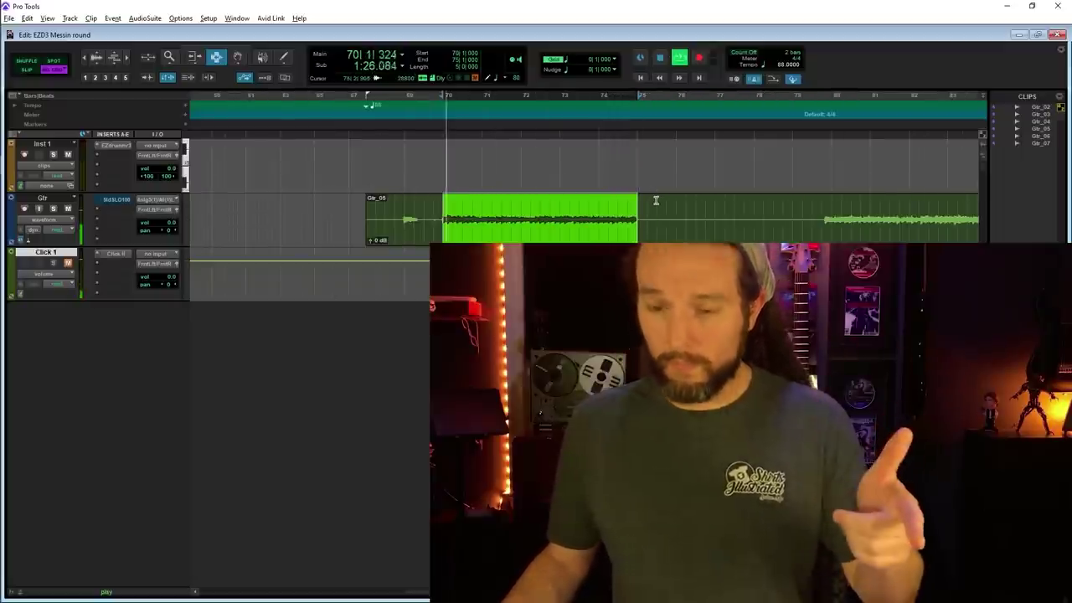
key(space)
key(ctrl+alt+b)
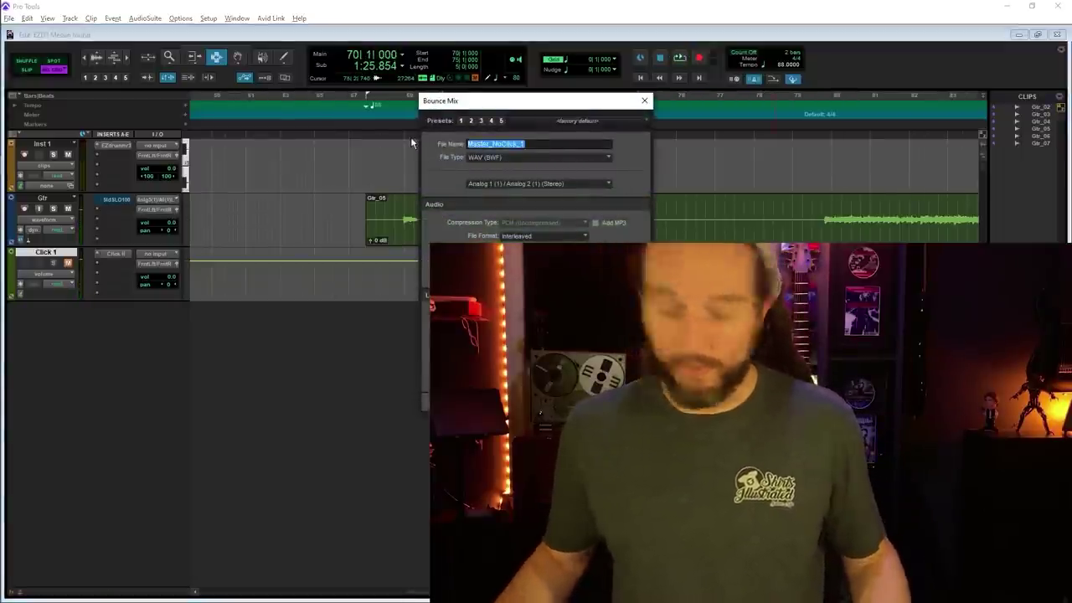
text(Sam)
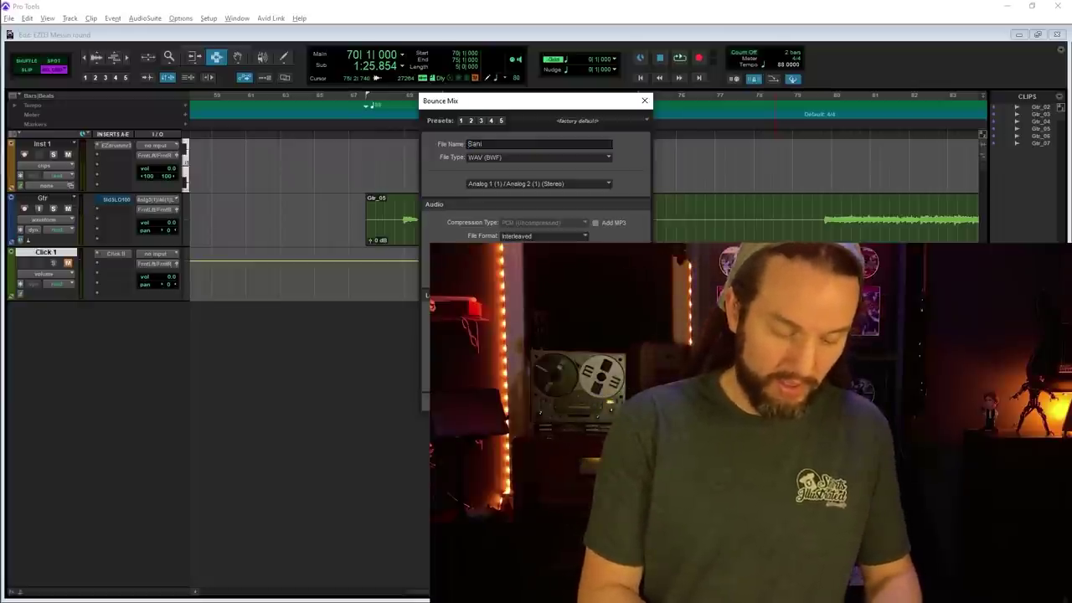
text(h)
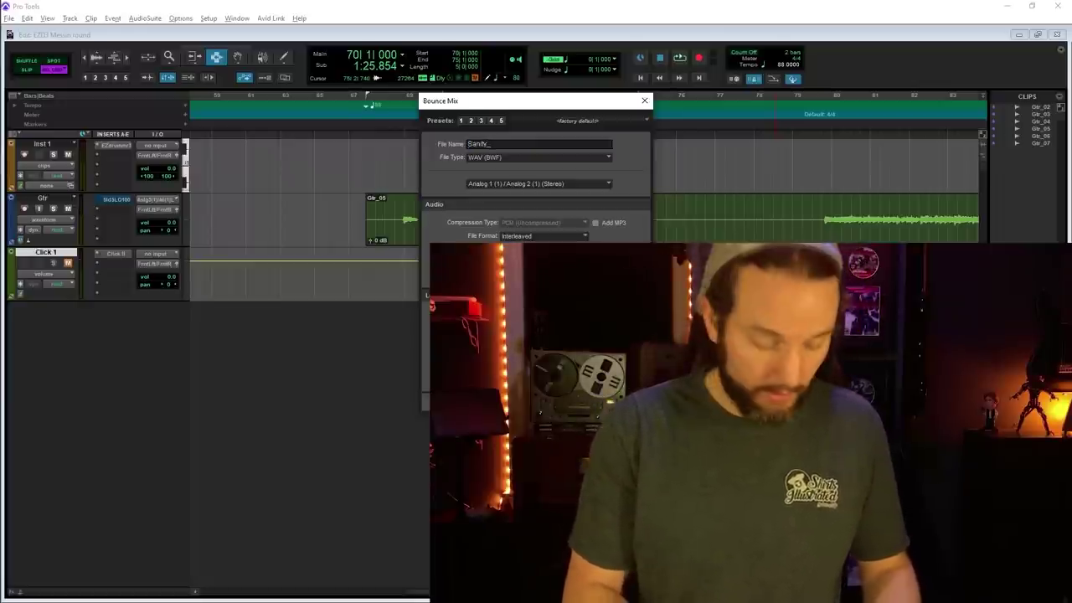
text(ty_Click)
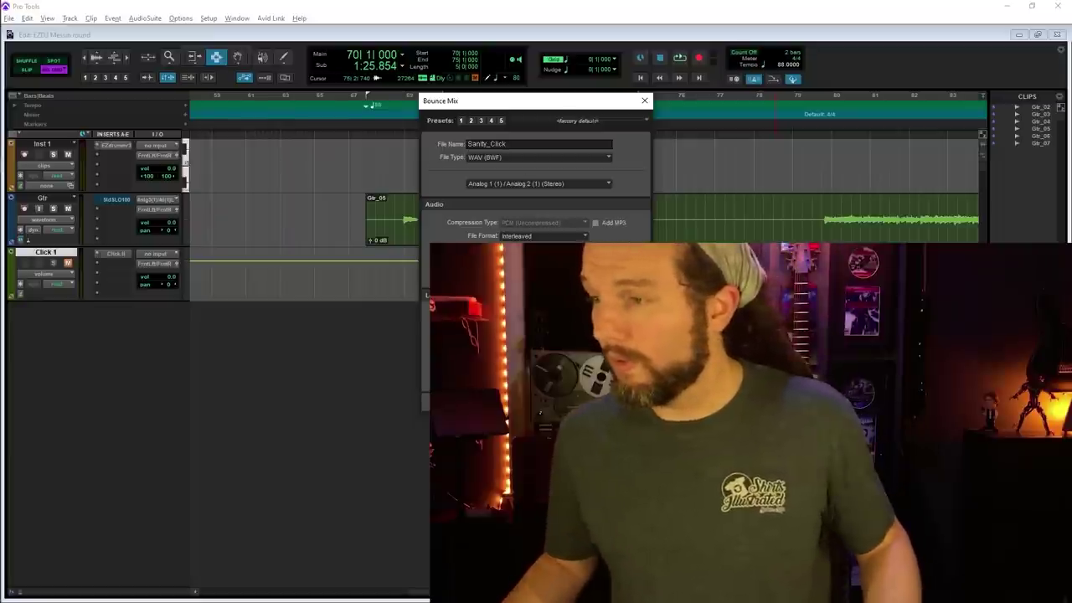
key(Return)
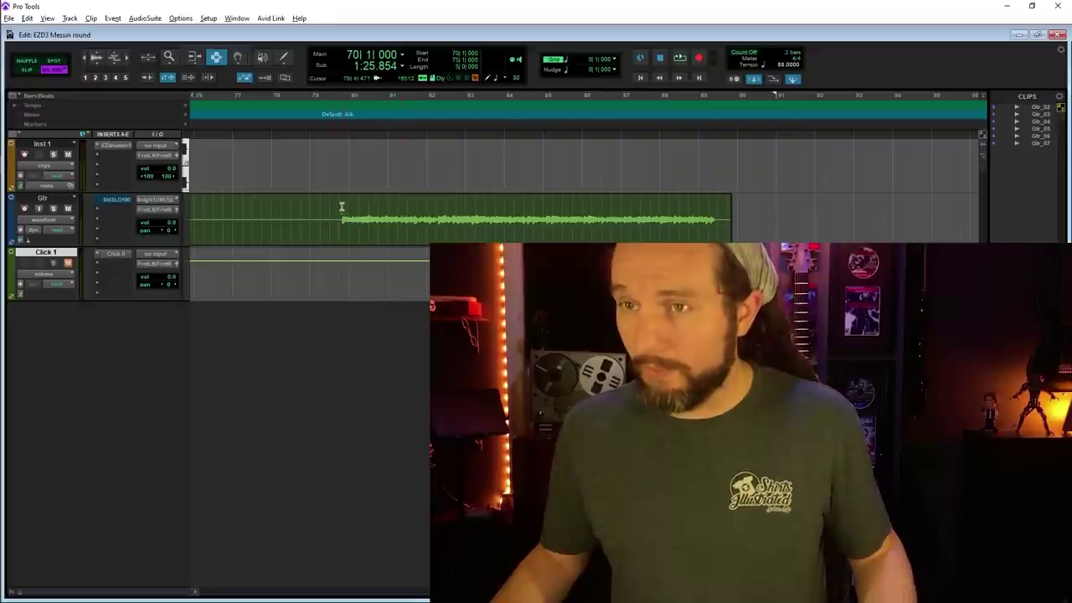
Step: Switch to Slip mode and zoom in on the guitar clip around bars 80 to 85
click(31, 69)
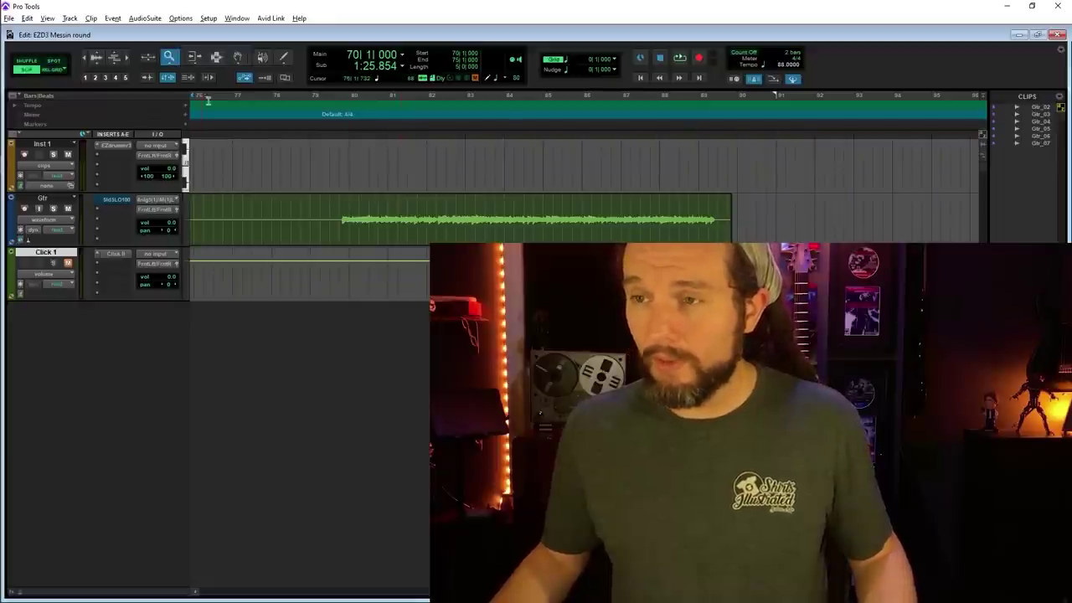
key(ctrl+])
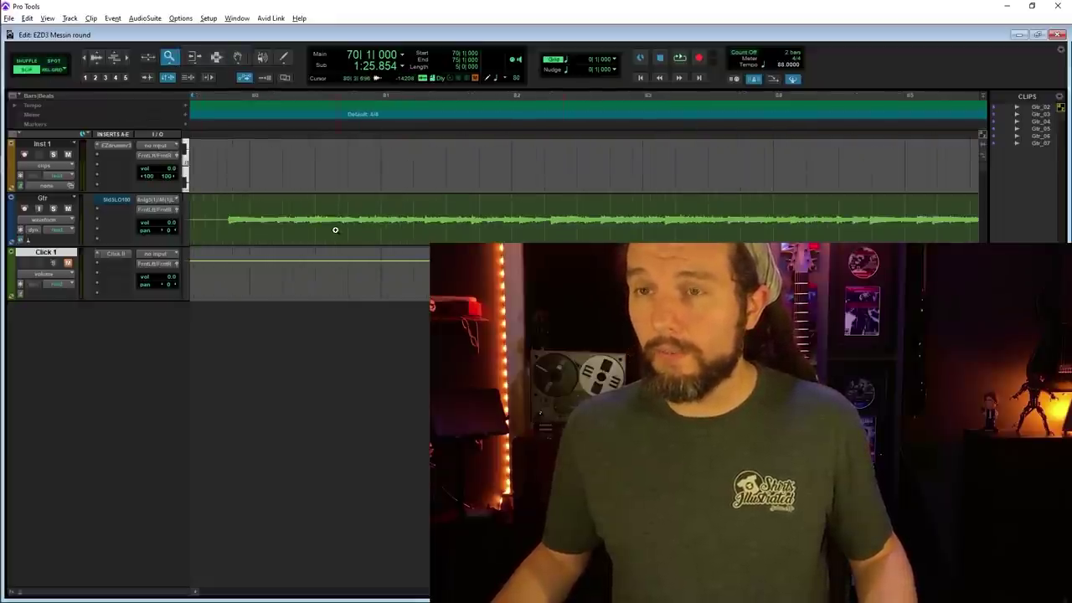
click(84, 72)
double_click(359, 213)
scroll(368, 219, left, 3)
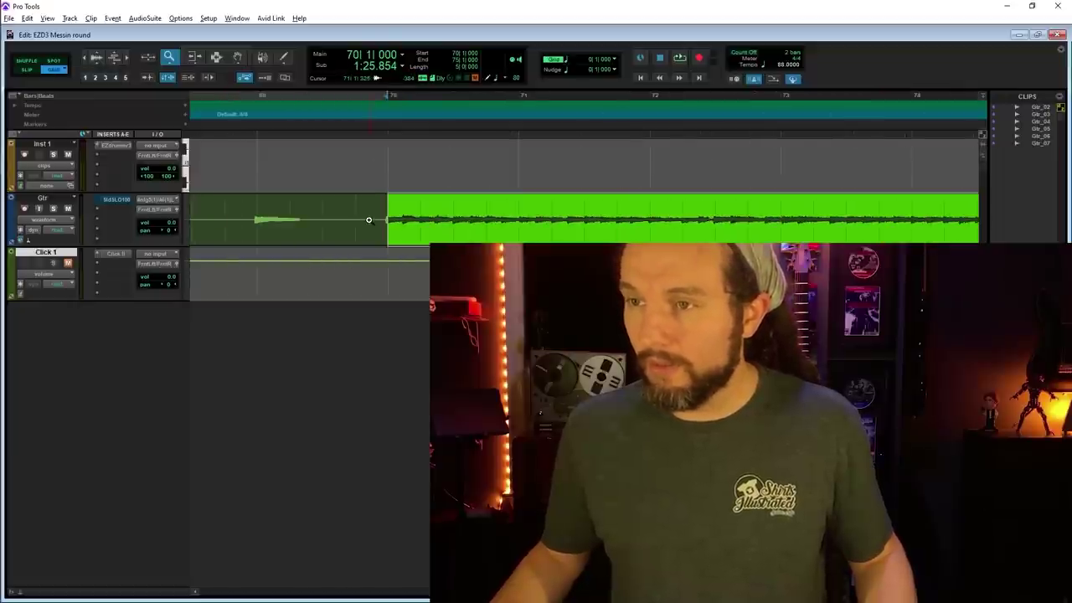
key(ctrl+])
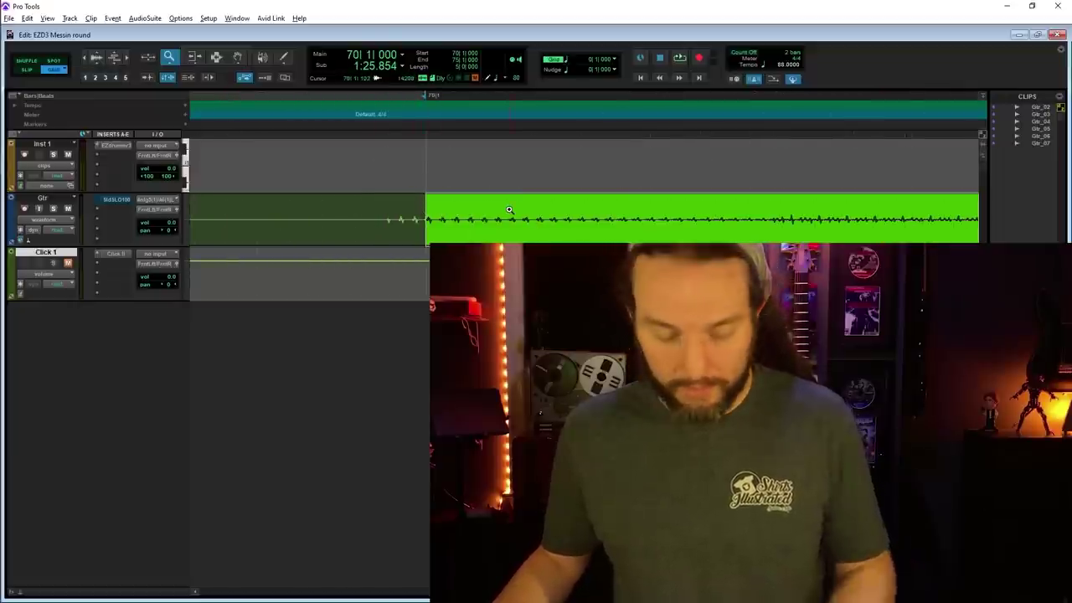
scroll(531, 220, down, 5)
scroll(743, 226, up, 4)
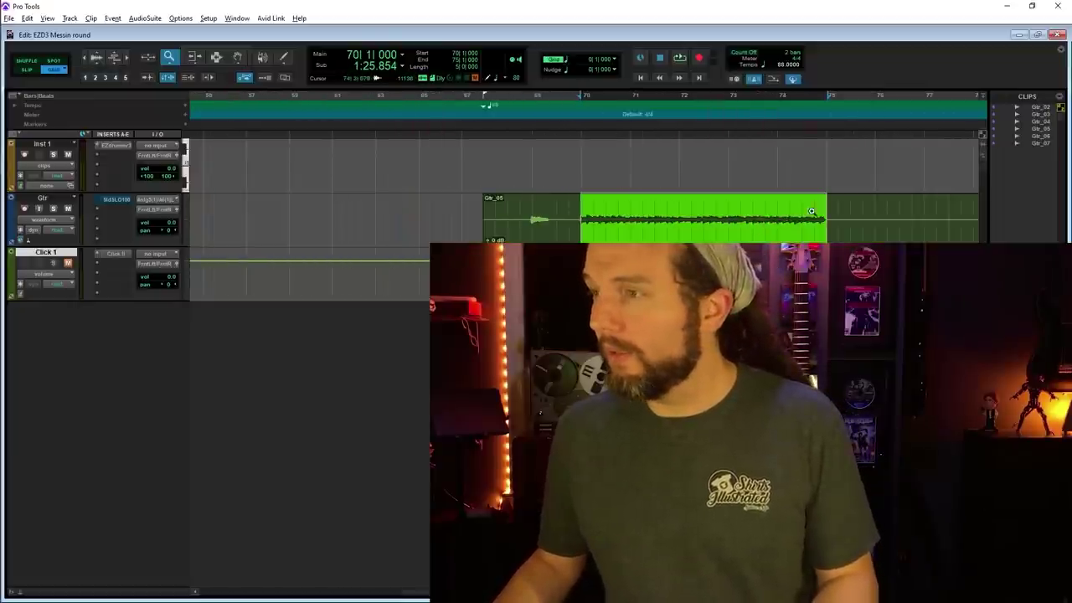
scroll(726, 223, down, 5)
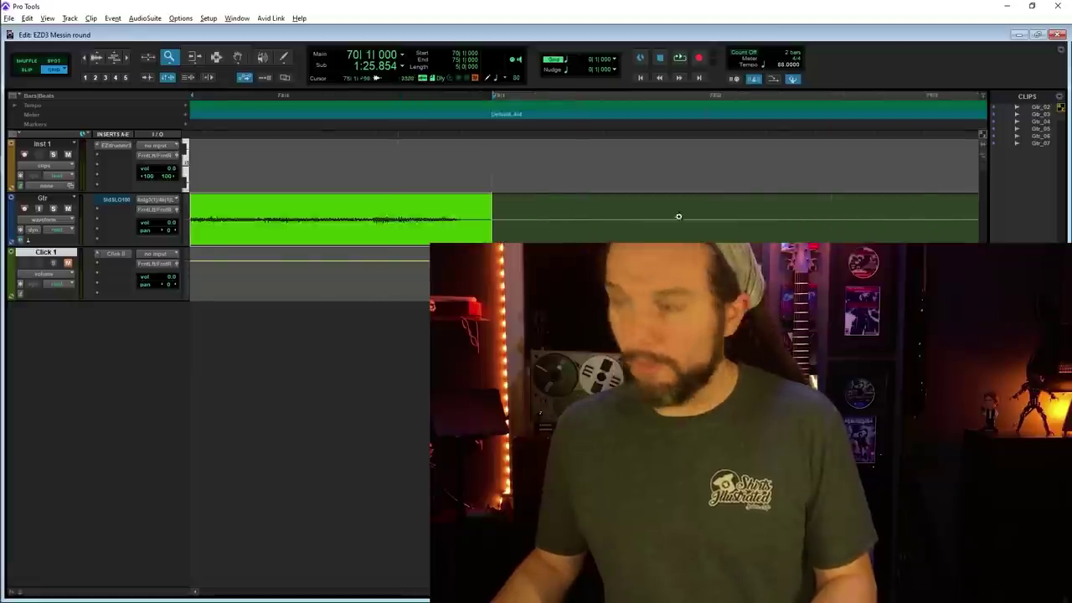
scroll(804, 214, right, 3)
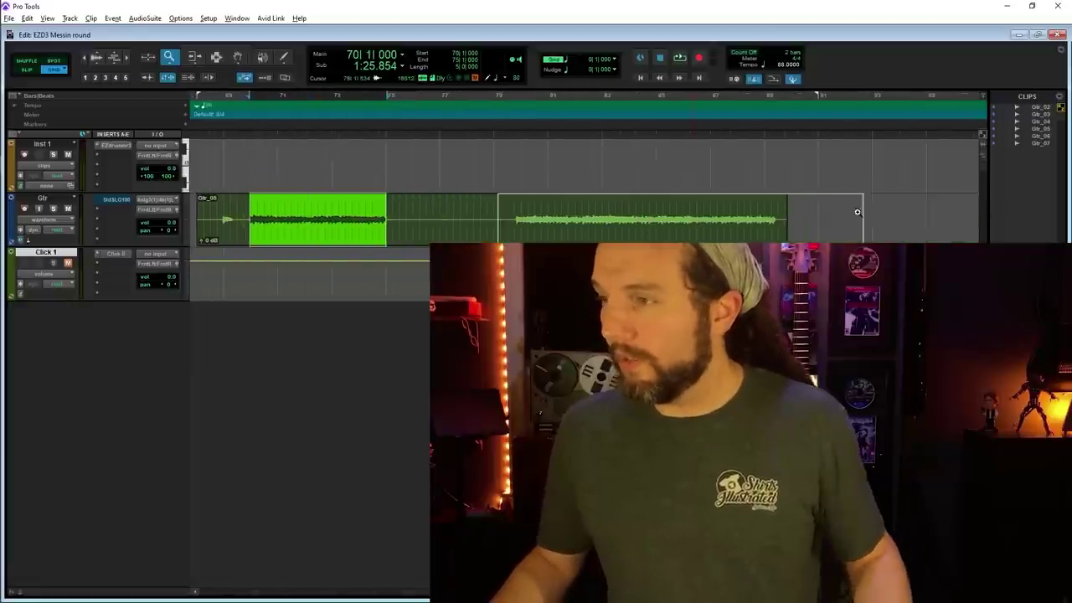
scroll(743, 225, up, 4)
click(26, 70)
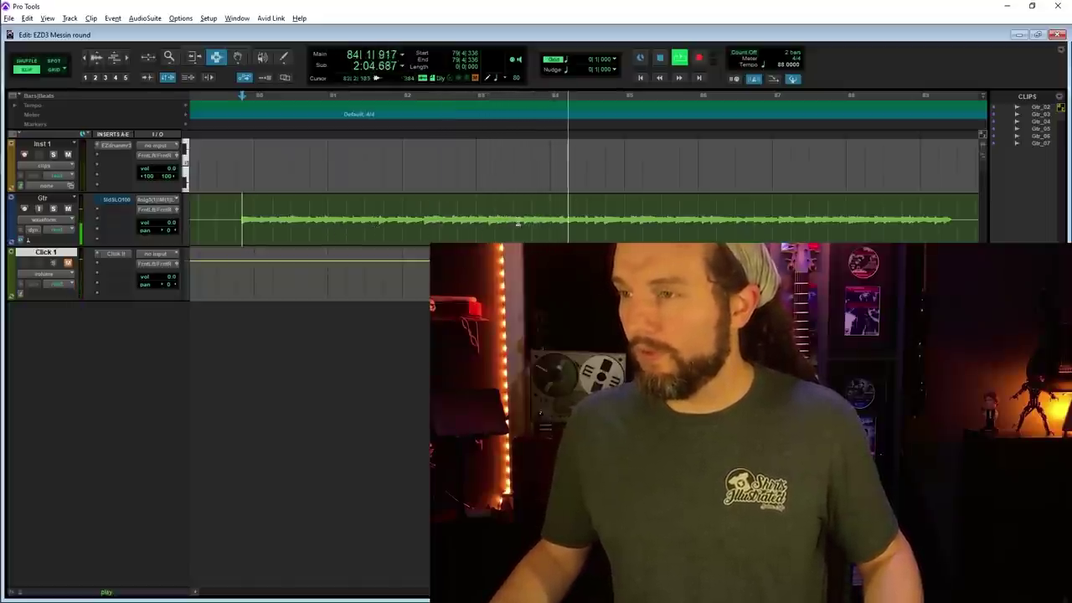
Step: Select the 79|4 to 84|3 range on the Gtr track and loop its playback
shift+click(585, 222)
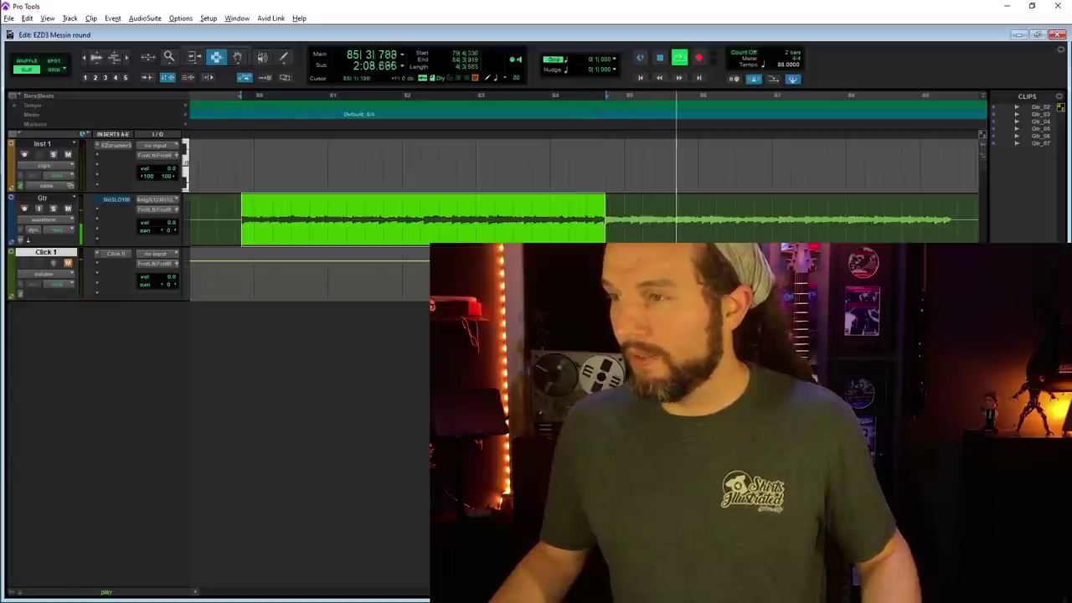
key(space)
key(F5)
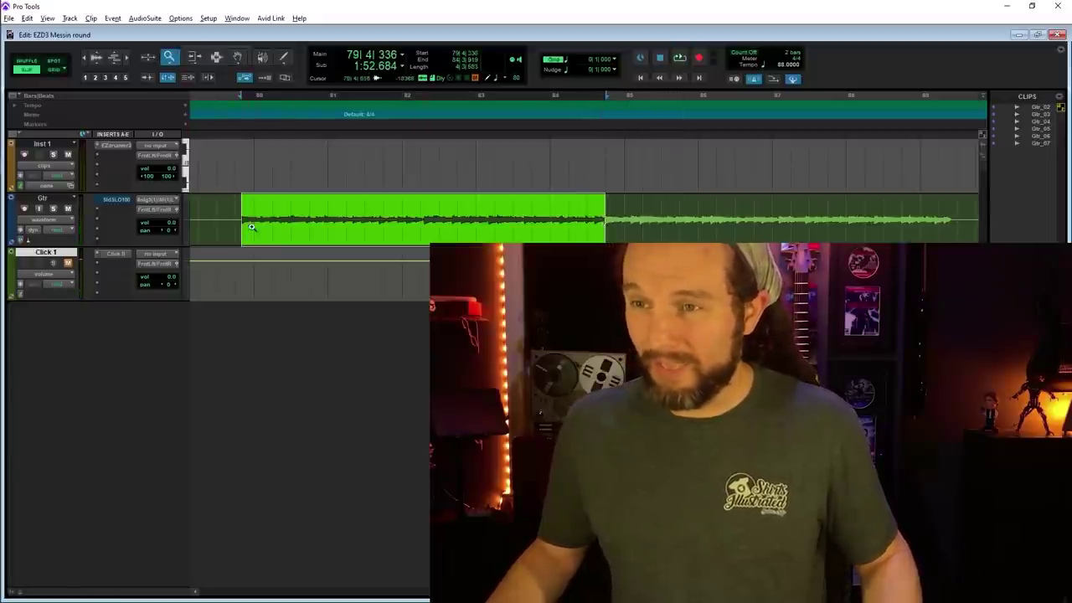
click(246, 225)
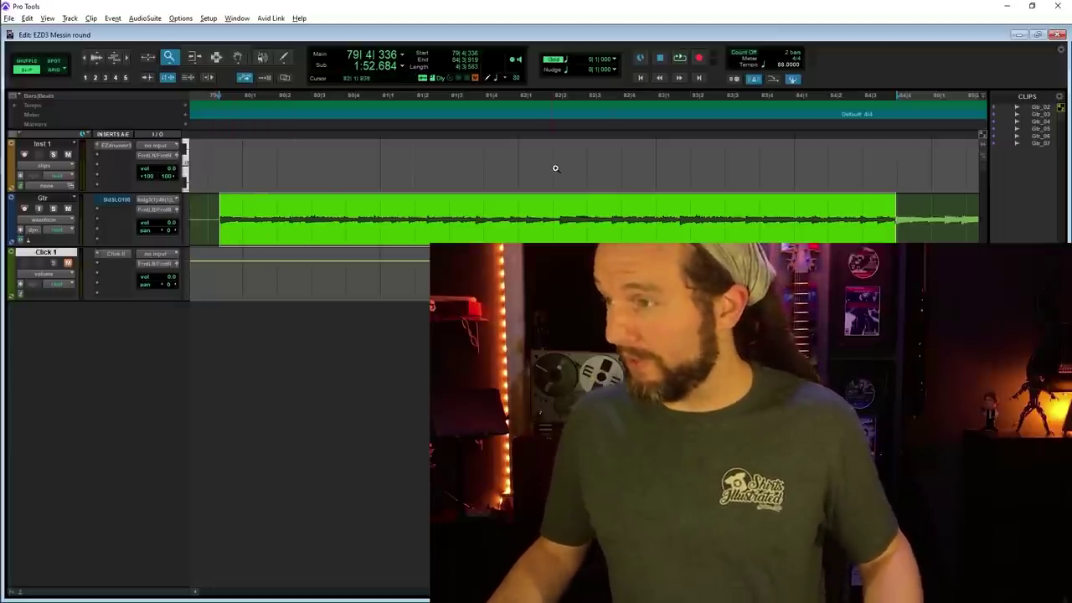
key(space)
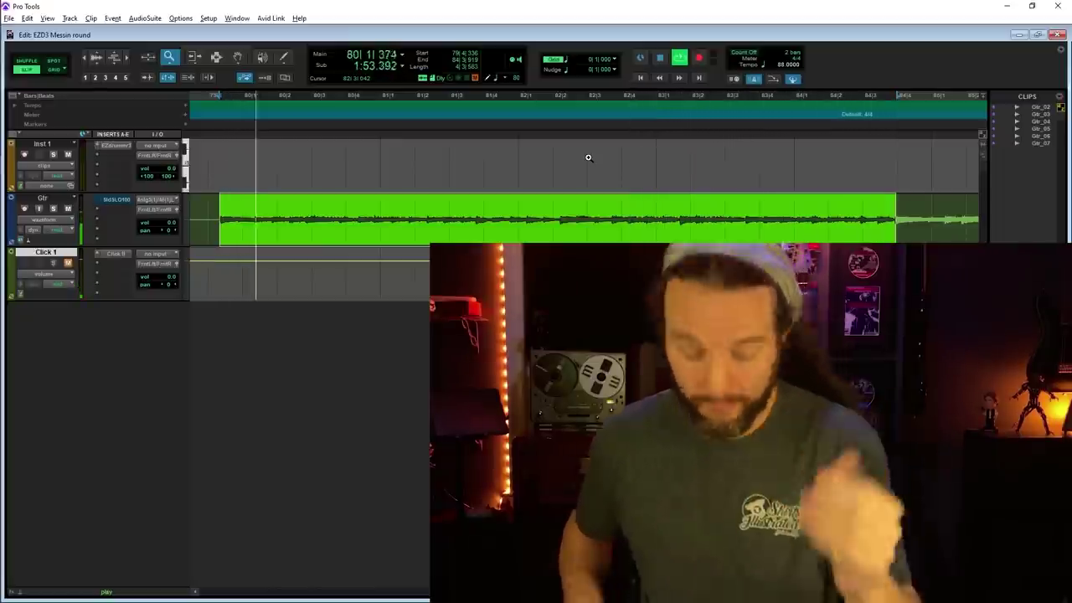
Step: Stop playback and bounce the selected riff range as Sanity_NoClick
key(space)
key(ctrl+alt+b)
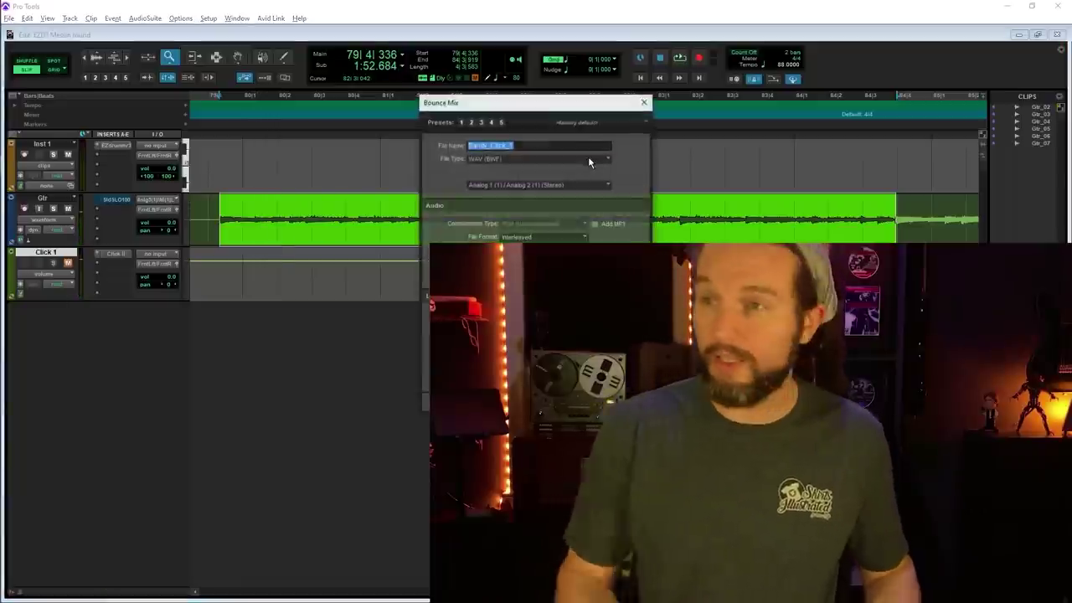
key(shift+Left)
key(shift+Left)
key(shift+Left)
key(shift+Left)
key(shift+Left)
key(shift+Left)
key(shift+Left)
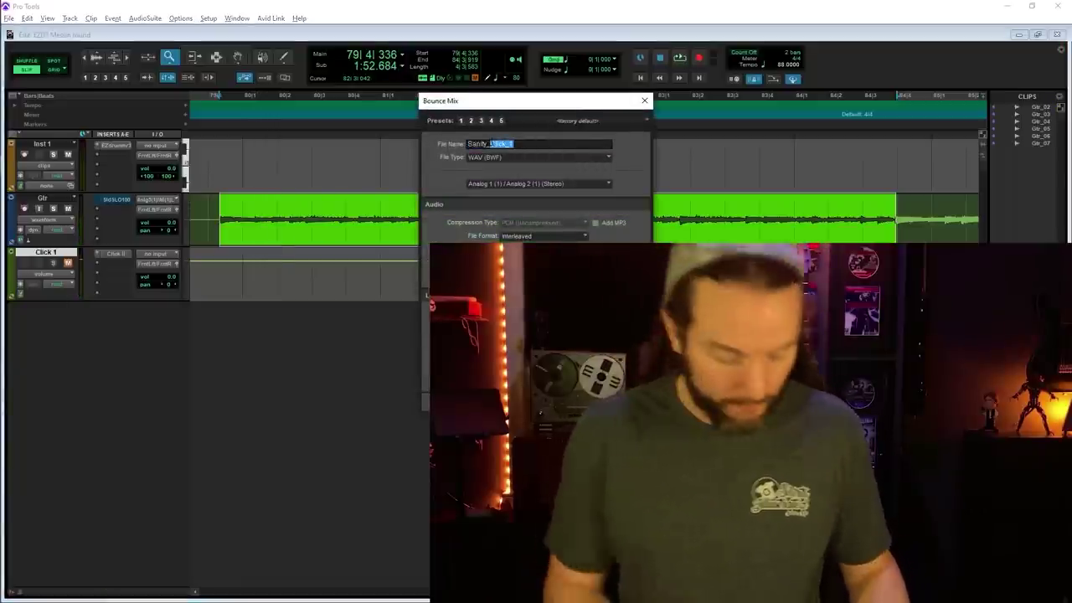
text(NoCl)
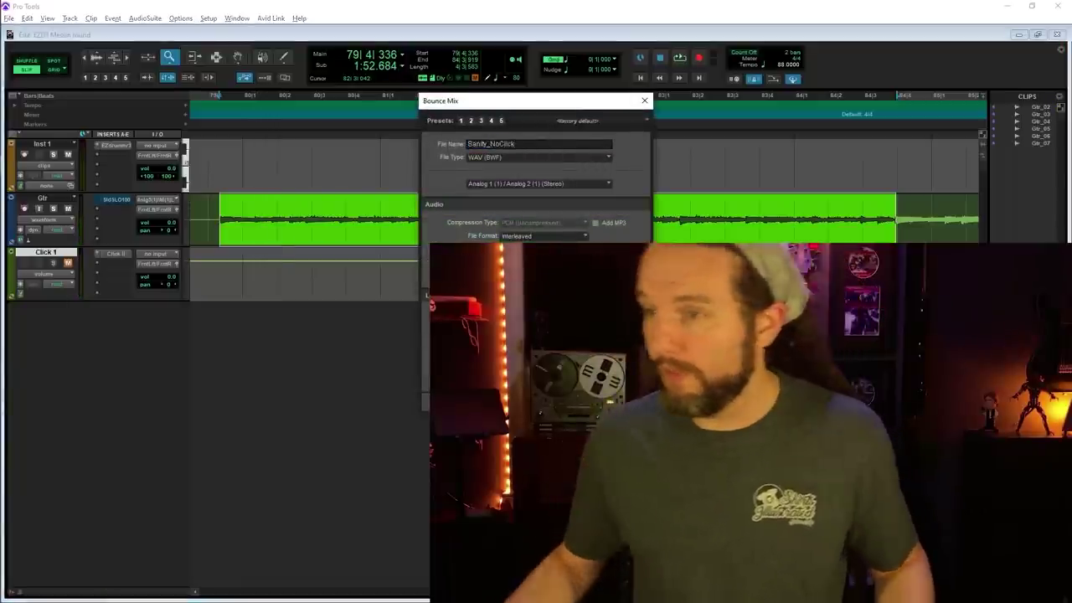
key(Return)
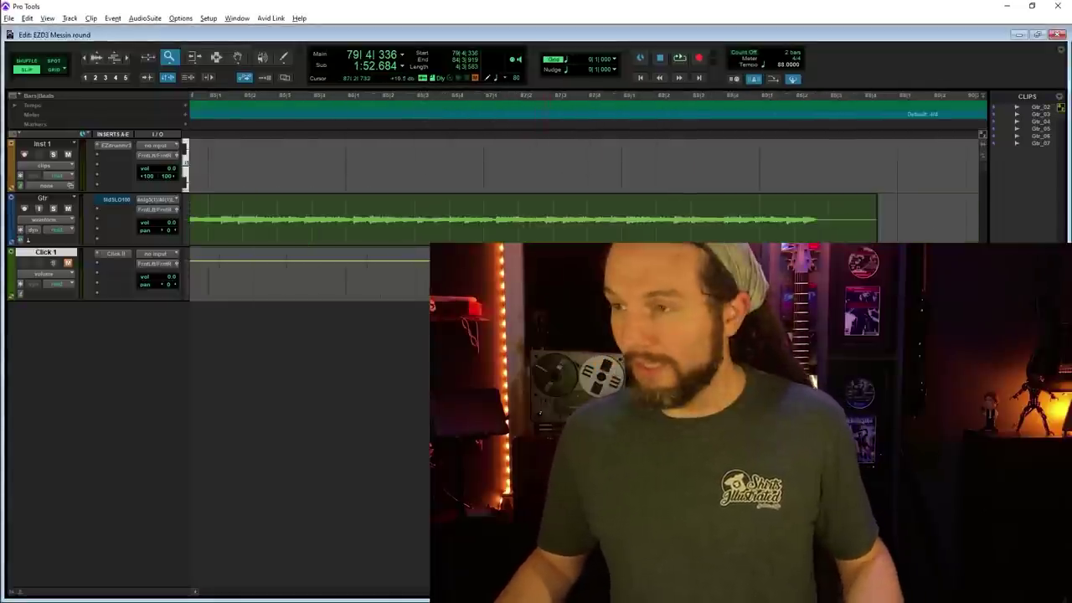
Step: Zoom out and scroll right until the Gtr_06 clip is in view
key(r)
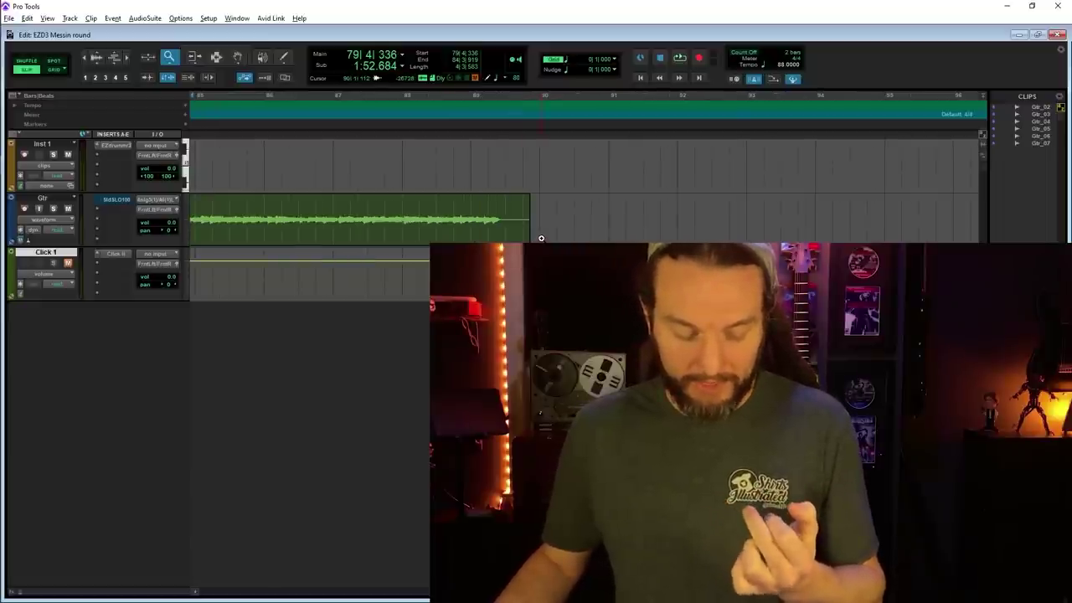
key(r)
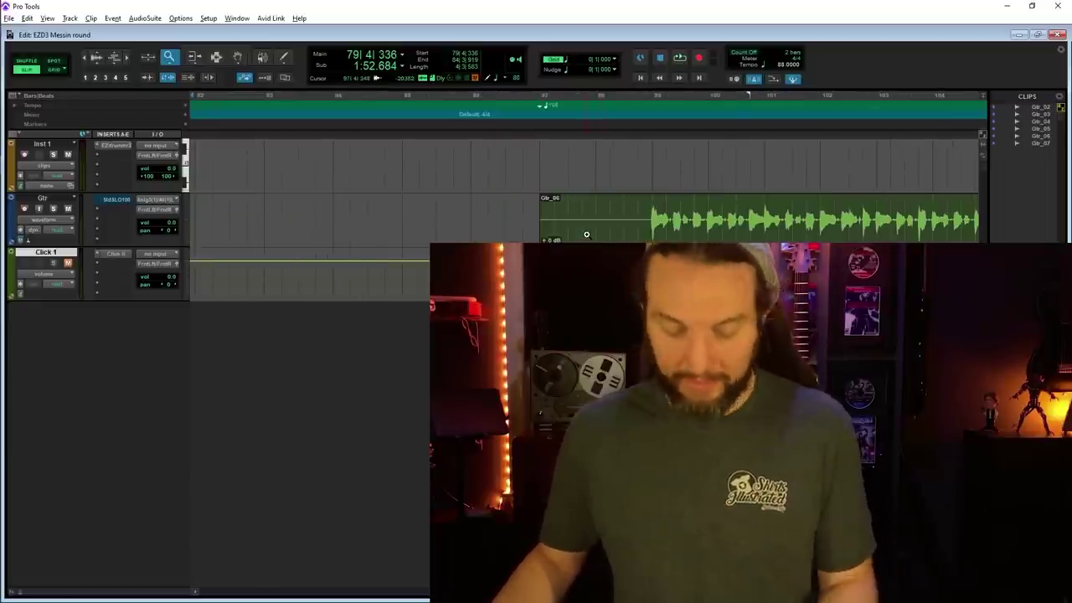
scroll(587, 236, right, 5)
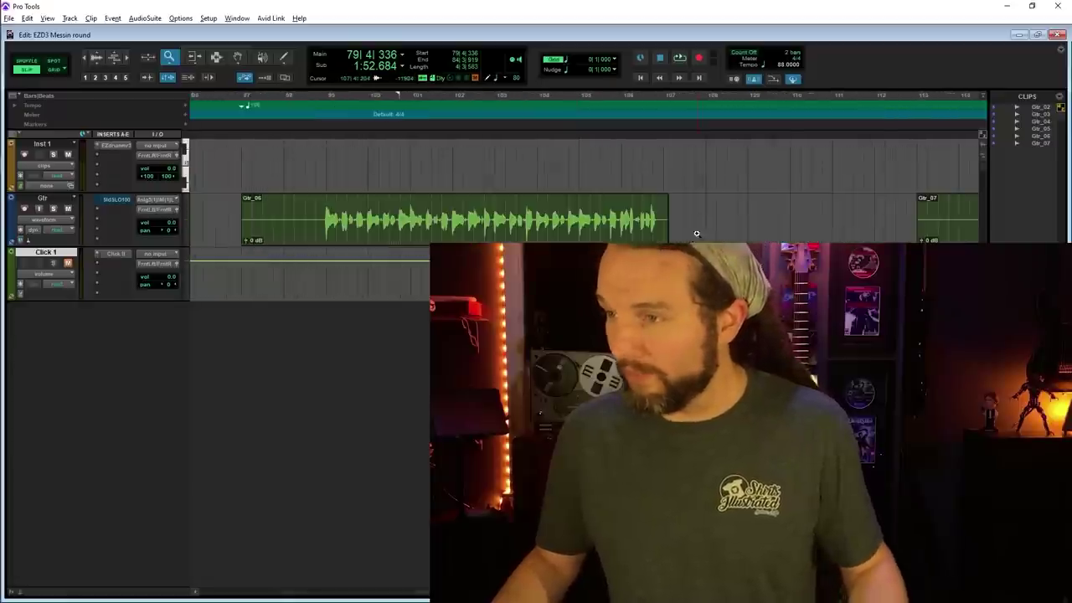
Step: In Grid mode, select and audition the Gtr_06 riff, then trim the selection to bars 99–103
key(t)
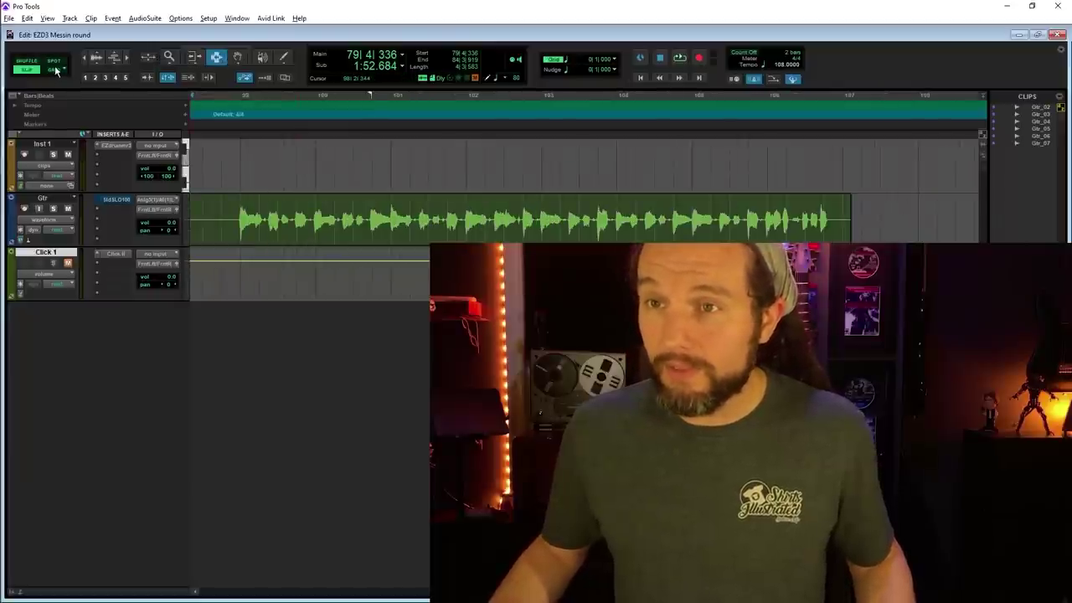
click(55, 69)
drag(237, 214, 821, 225)
key(space)
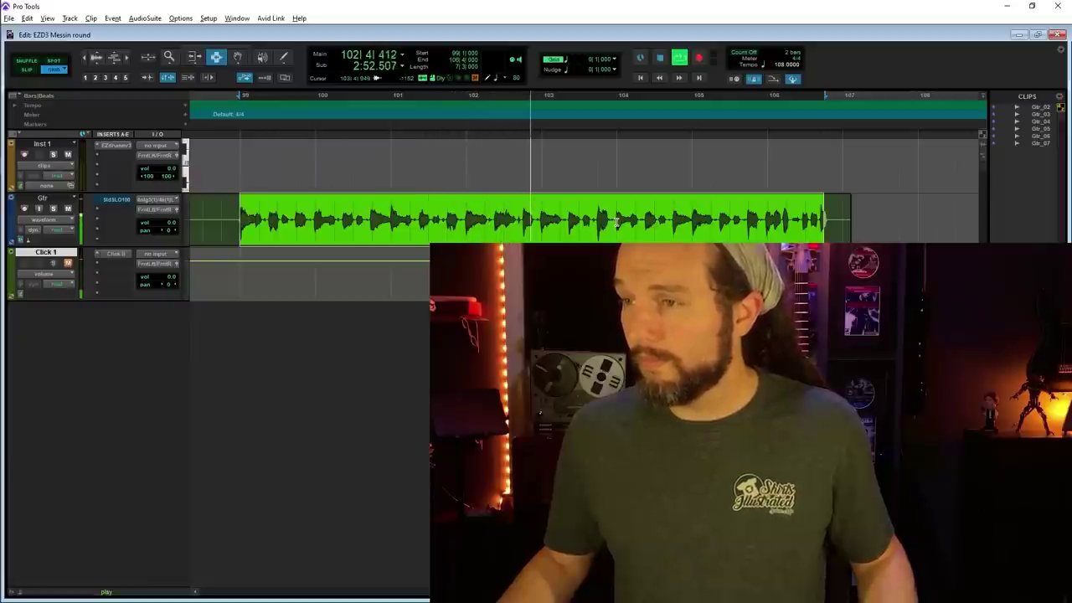
key(space)
drag(617, 222, 550, 225)
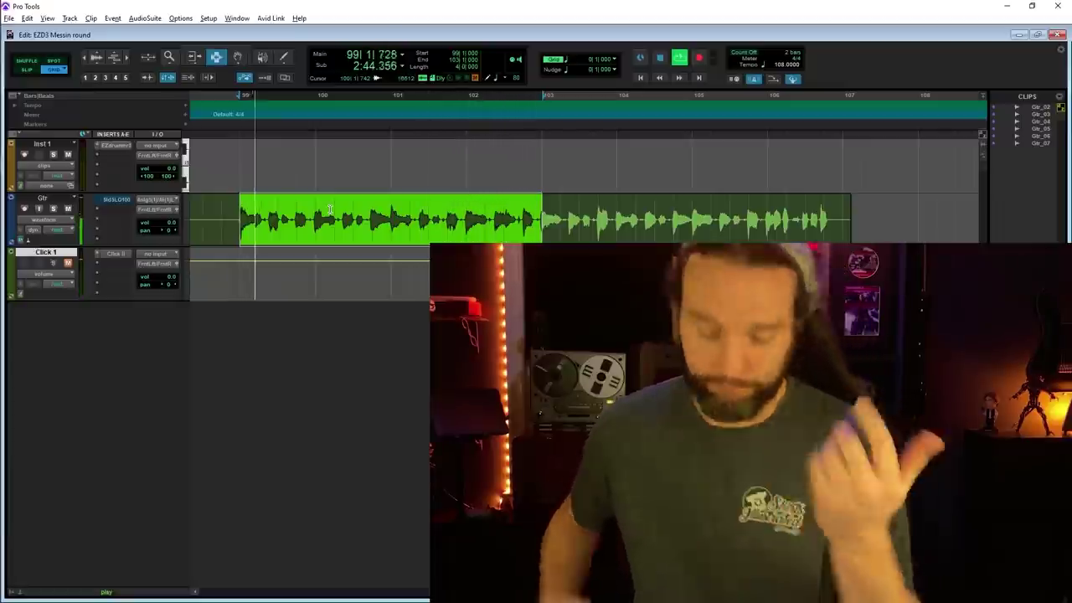
Step: Stop playback and bounce the bars 99–103 selection as Funk_Click
key(space)
key(ctrl+alt+b)
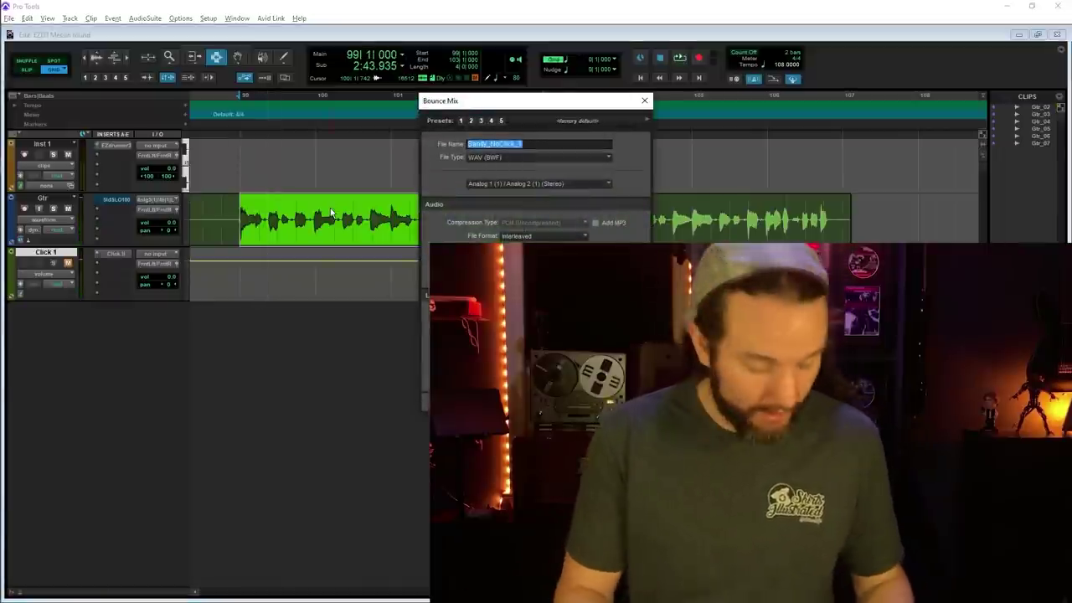
text(Funk_)
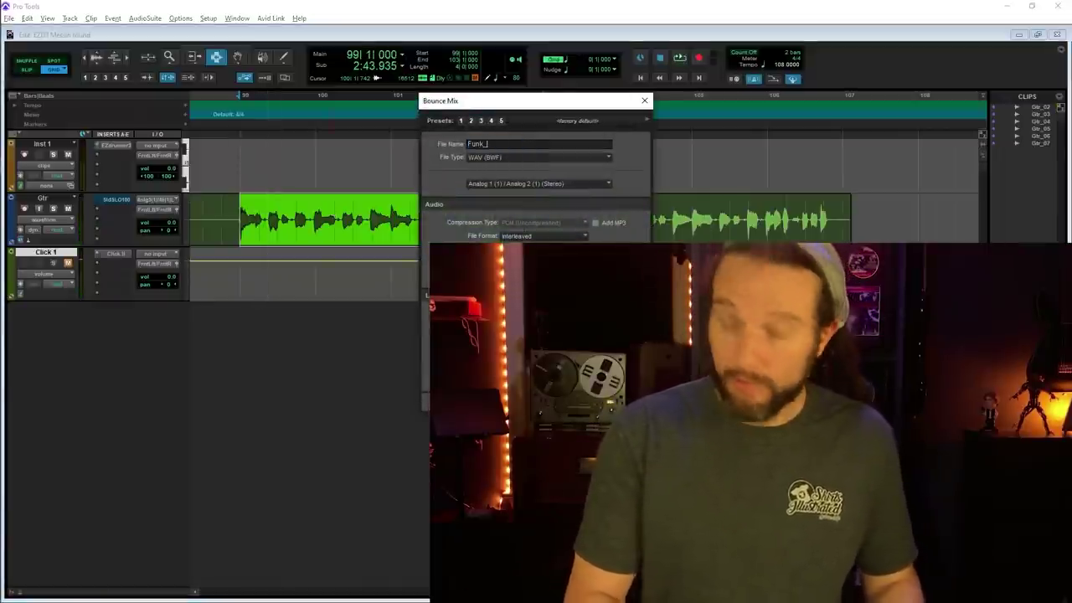
text(Click)
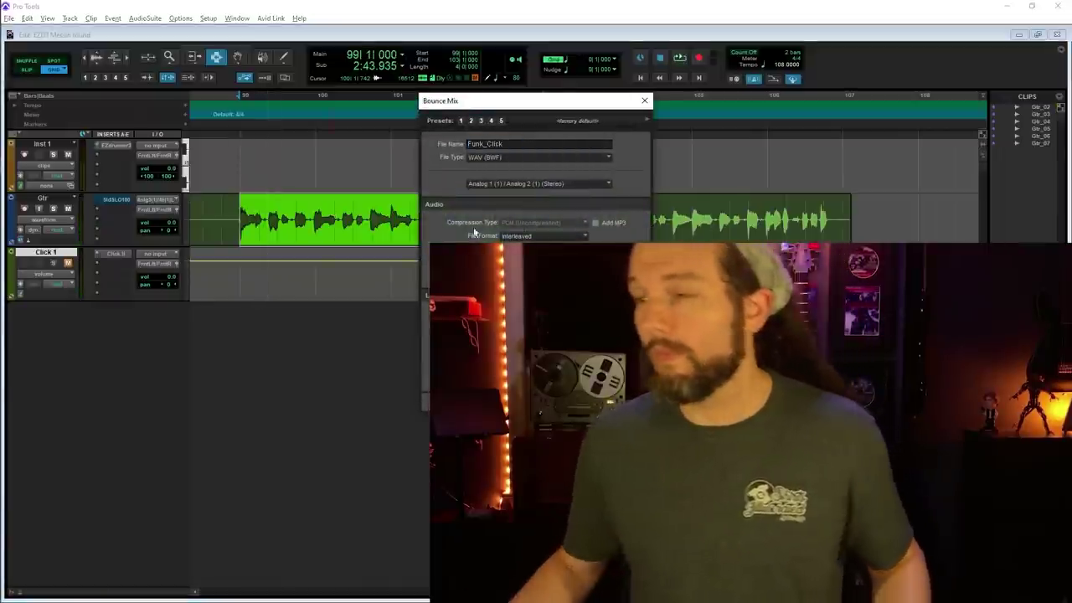
key(Return)
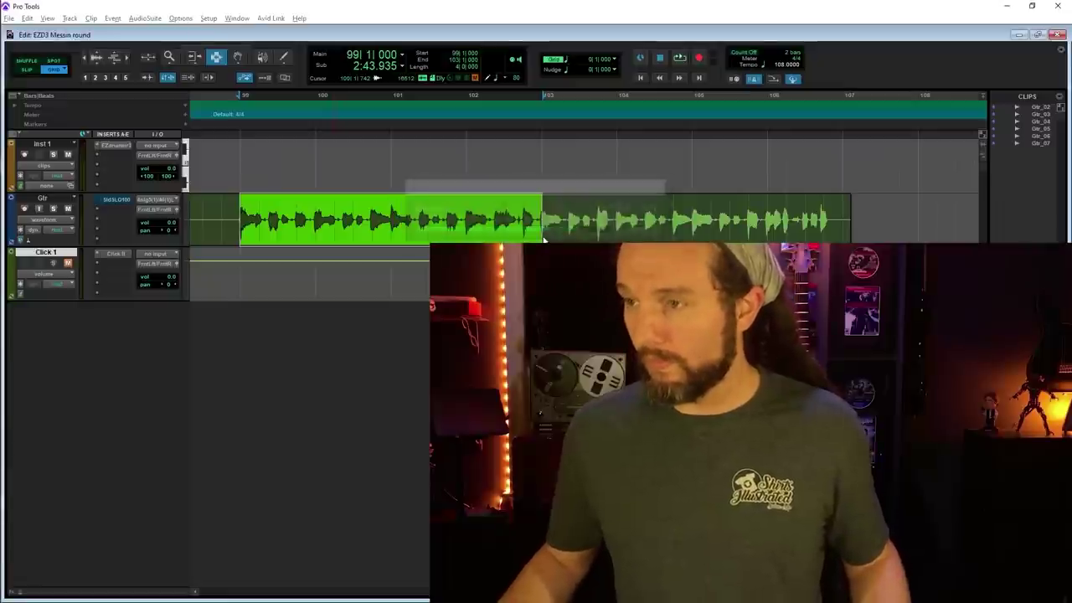
Step: In Slip mode, find Gtr_07 at bar 115, then select and loop bars 115–119
key(r)
key(r)
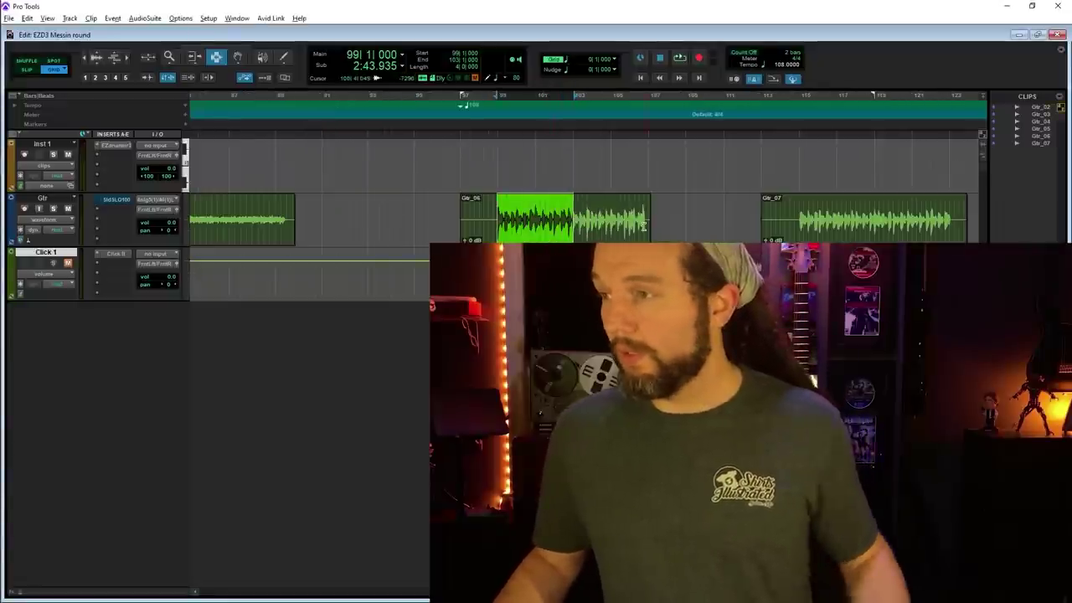
scroll(672, 224, right, 5)
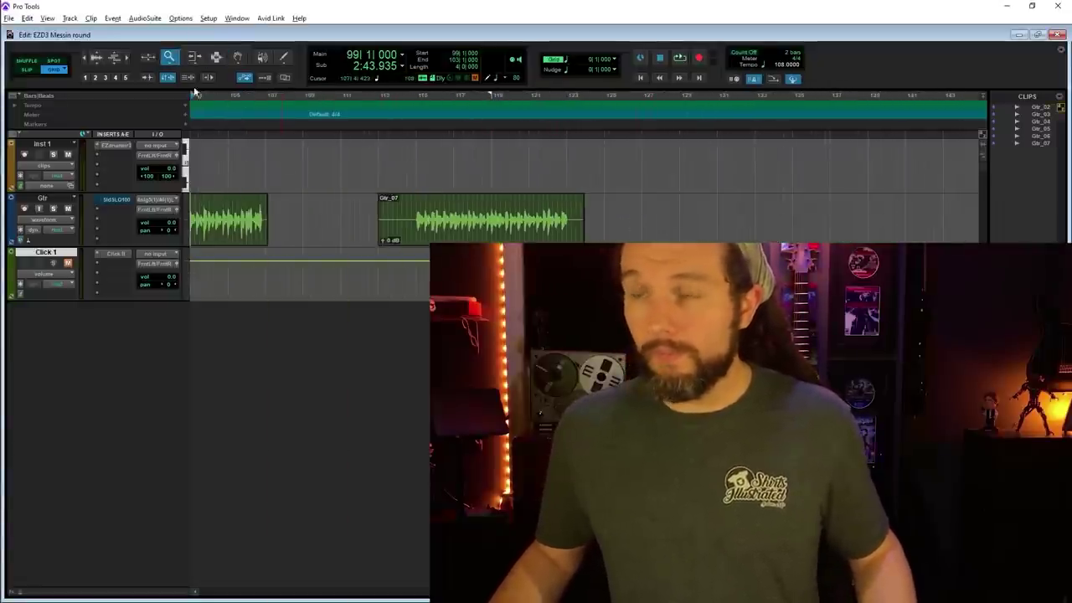
key(t)
key(t)
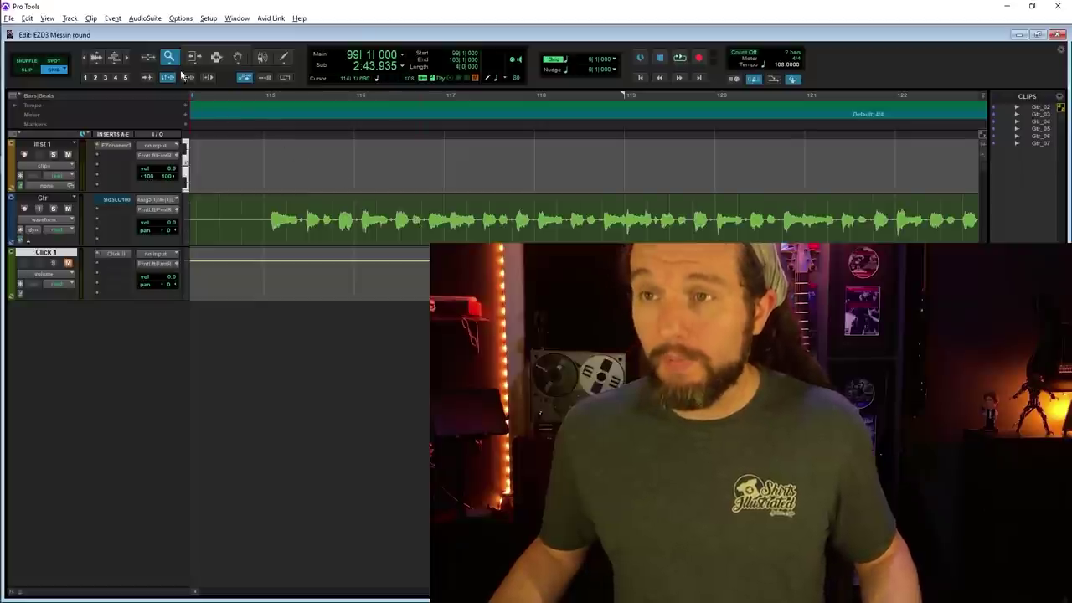
click(34, 72)
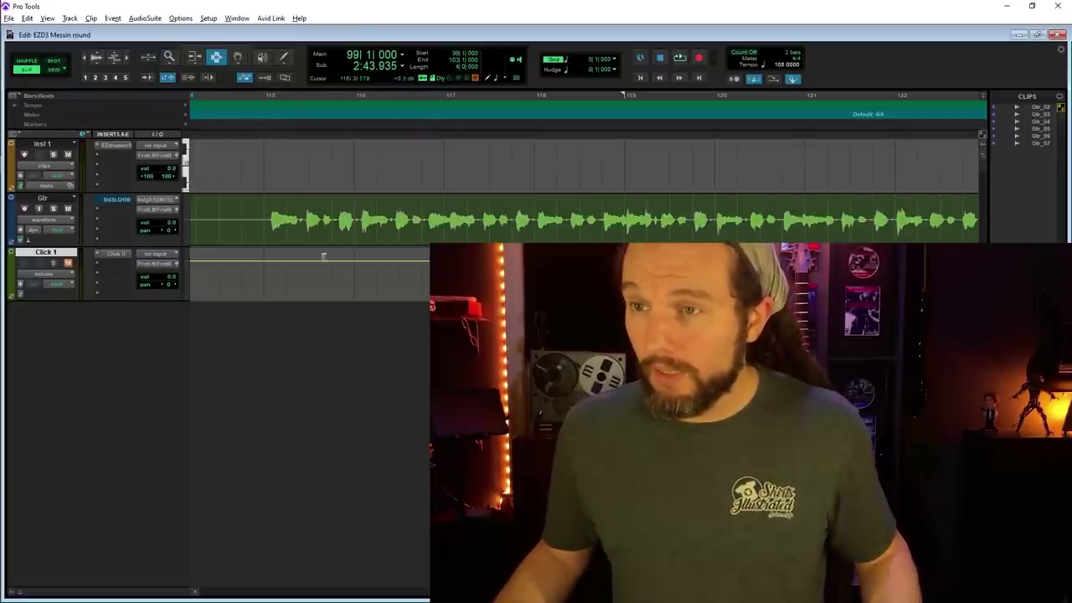
click(270, 216)
key(space)
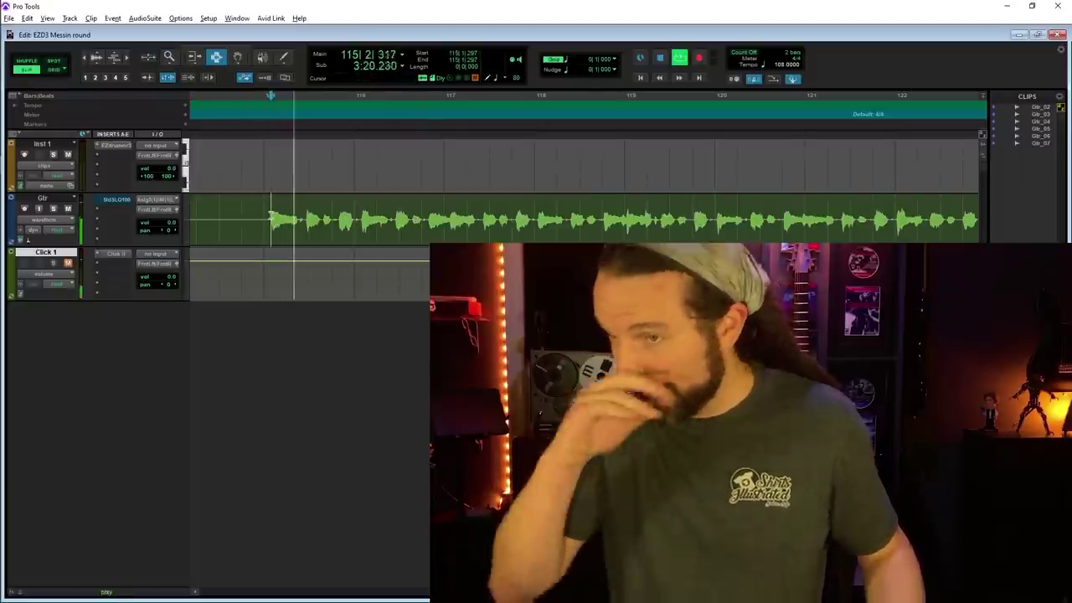
click(584, 103)
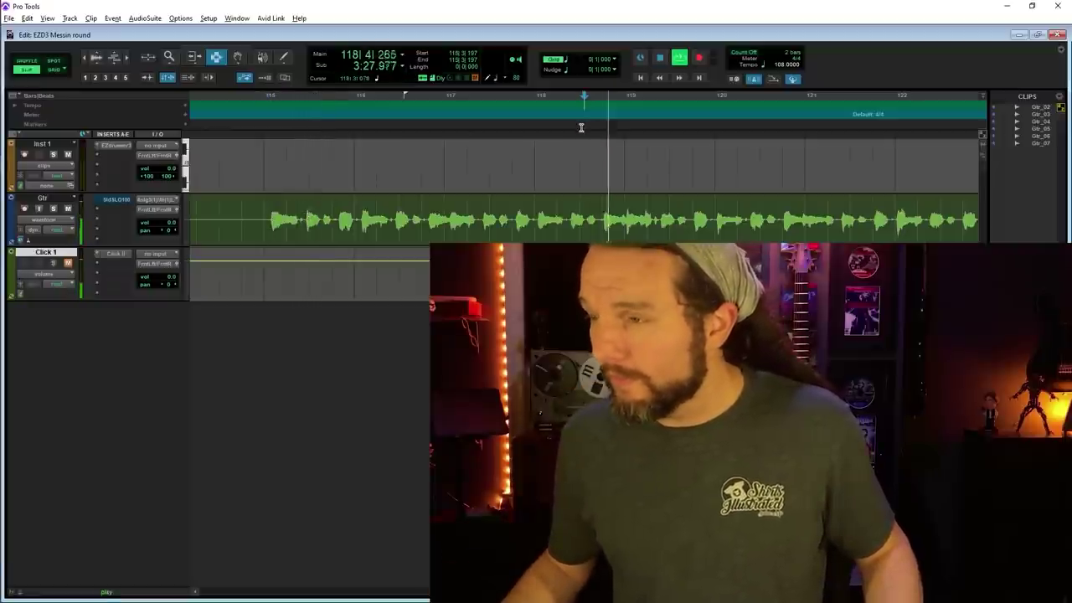
key(space)
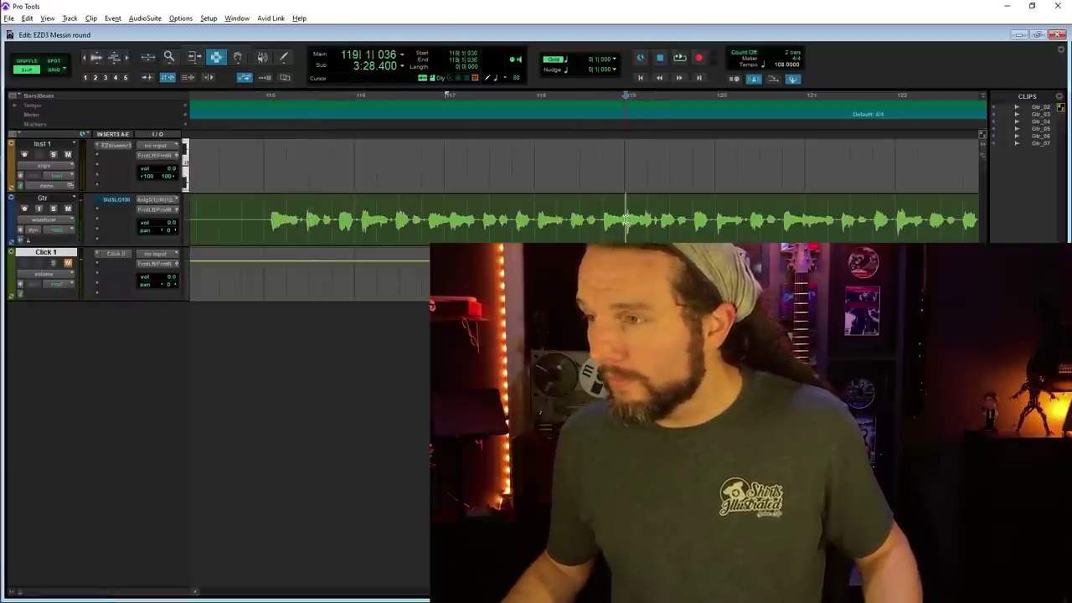
drag(627, 220, 274, 222)
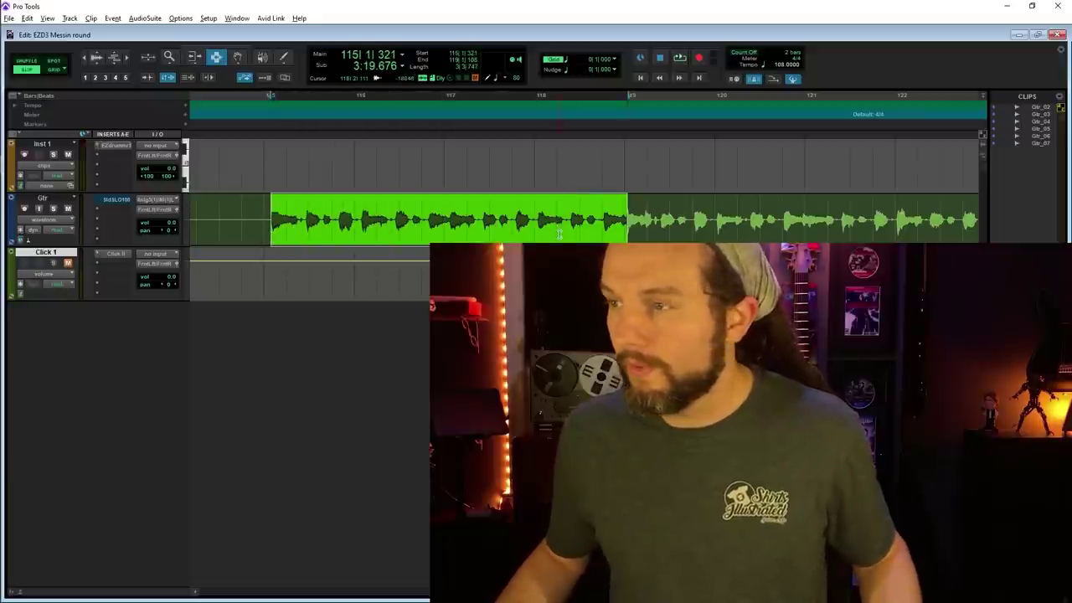
key(space)
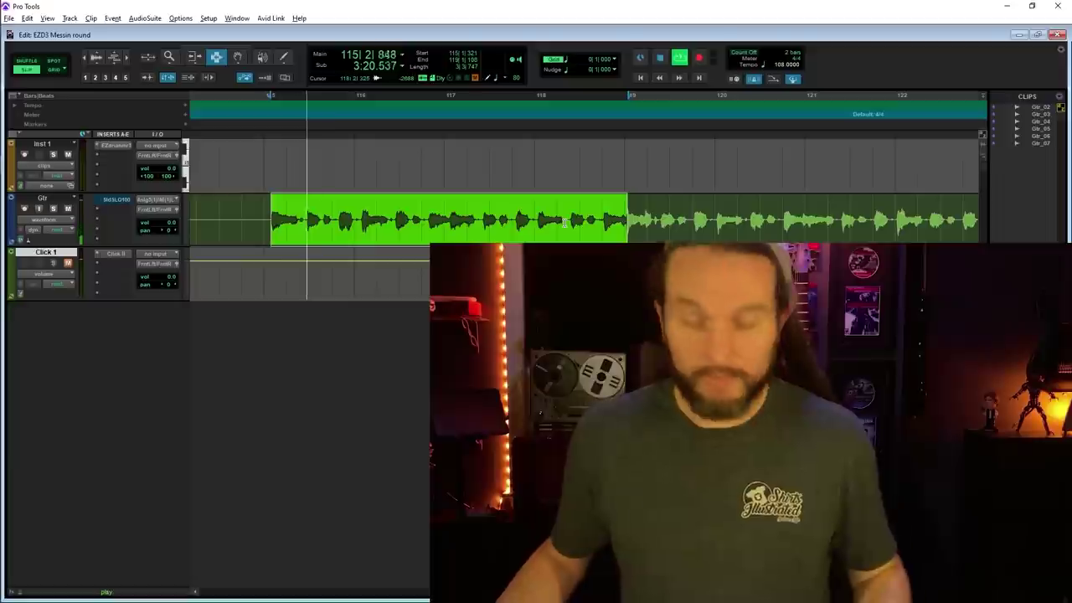
Step: Stop the loop and bounce the Gtr_07 bars 115–119 selection as Funk_NoClick
key(space)
key(ctrl+alt+b)
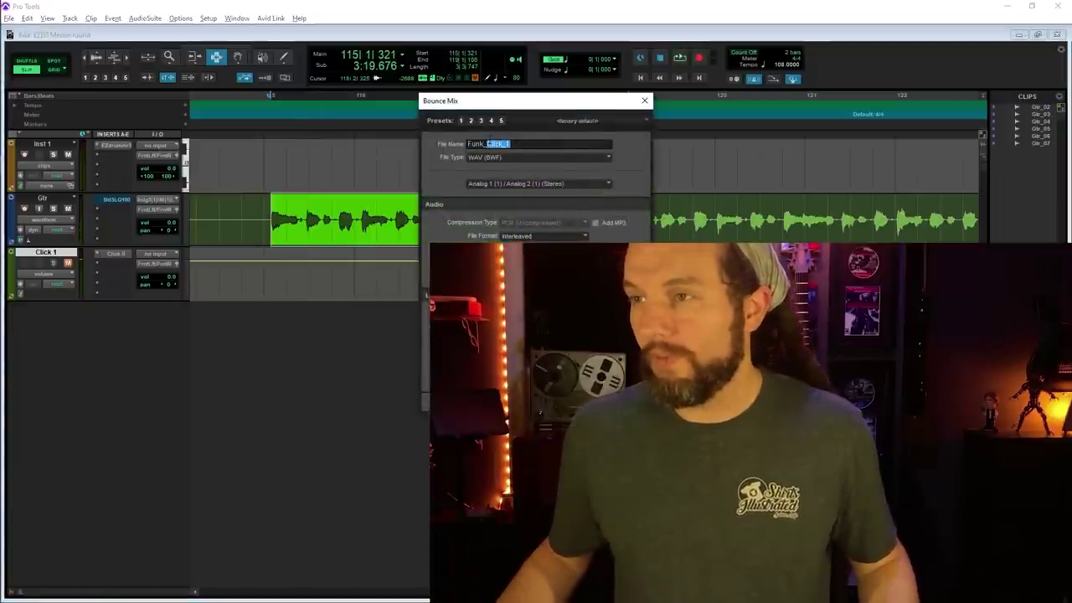
text(NoClick)
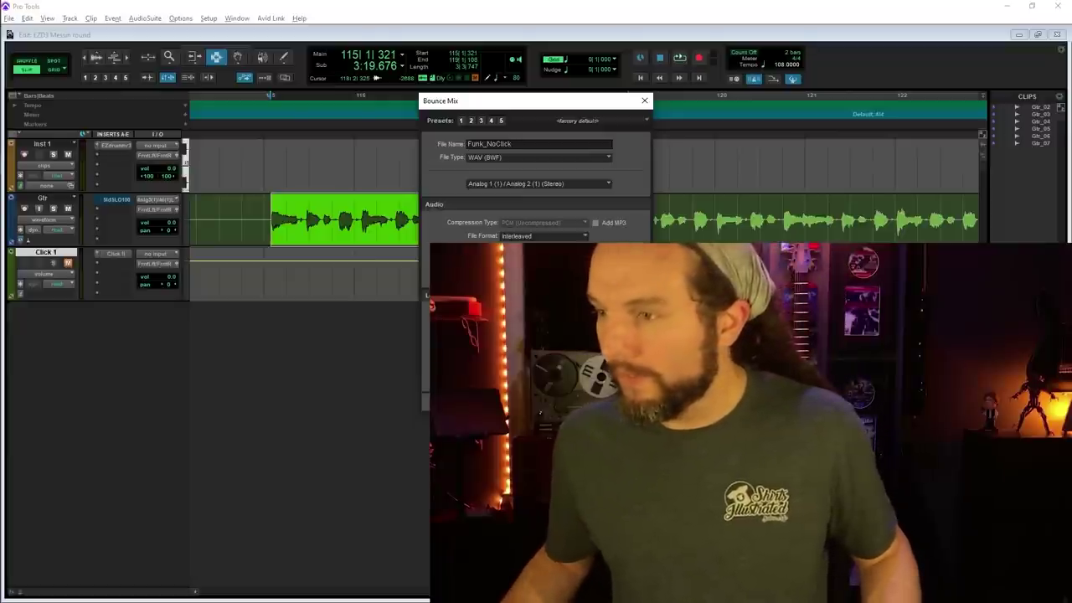
key(Return)
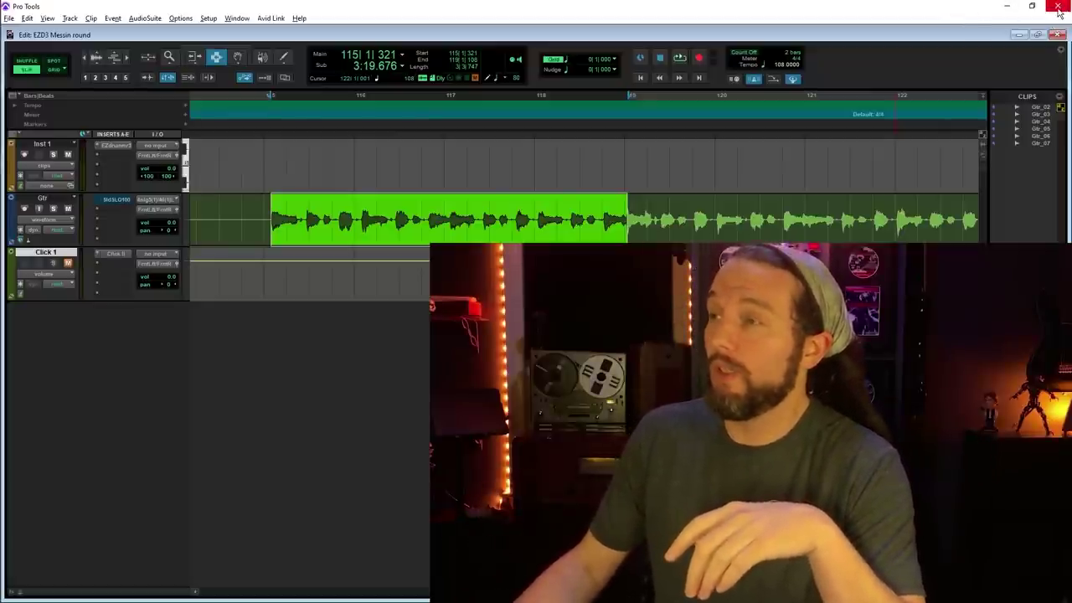
Step: Close the EZD3 Messin round session, discarding unsaved changes
click(1059, 8)
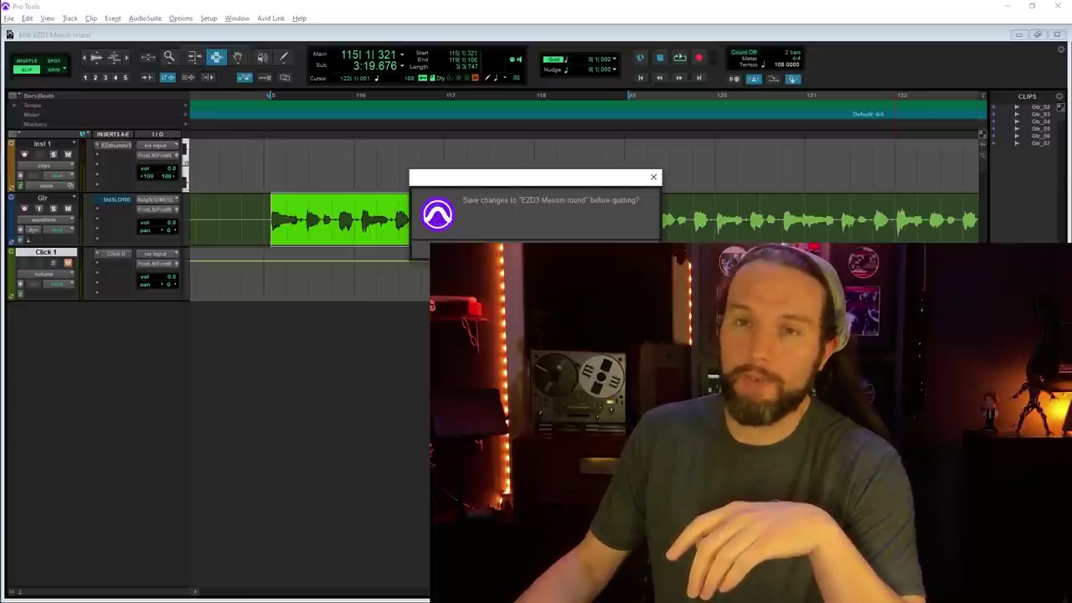
click(500, 236)
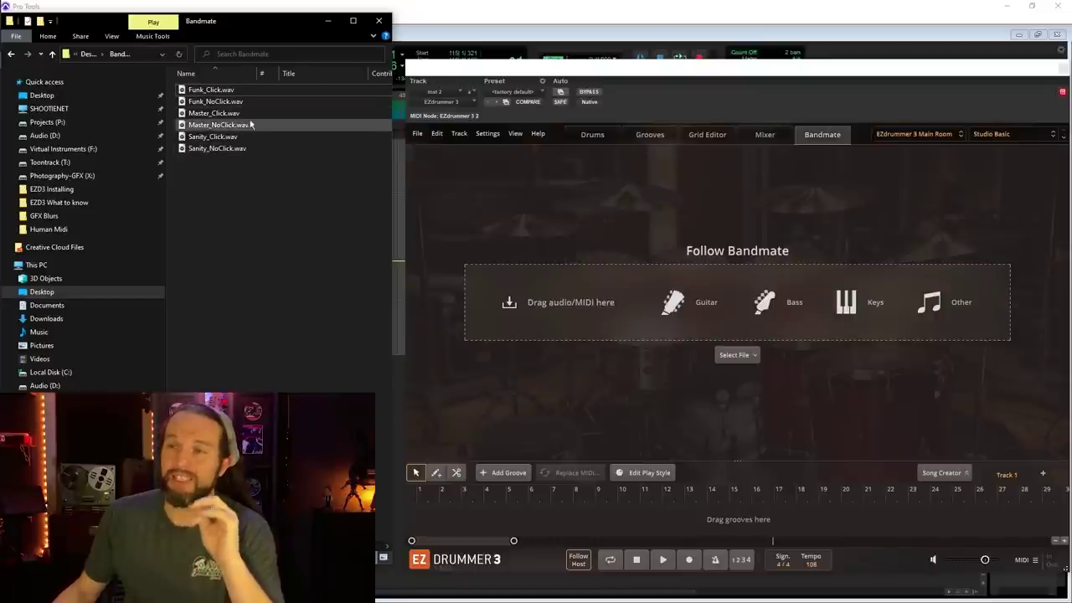
Step: Drop Master_Click.wav from the Bandmate folder onto Bandmate's 'Drag audio/MIDI here' zone
drag(234, 24, 226, 21)
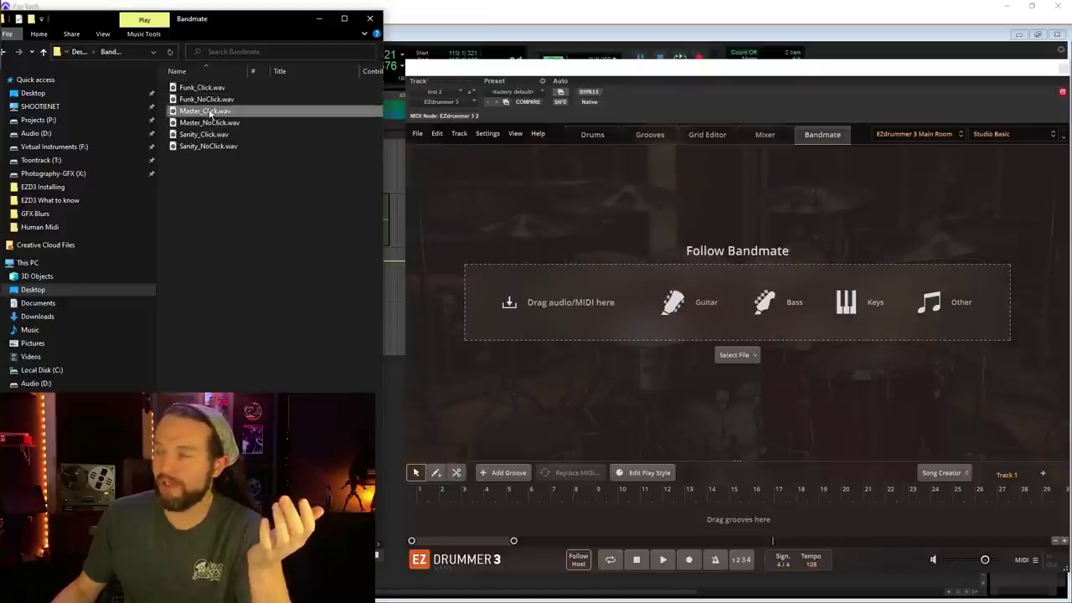
drag(209, 114, 565, 335)
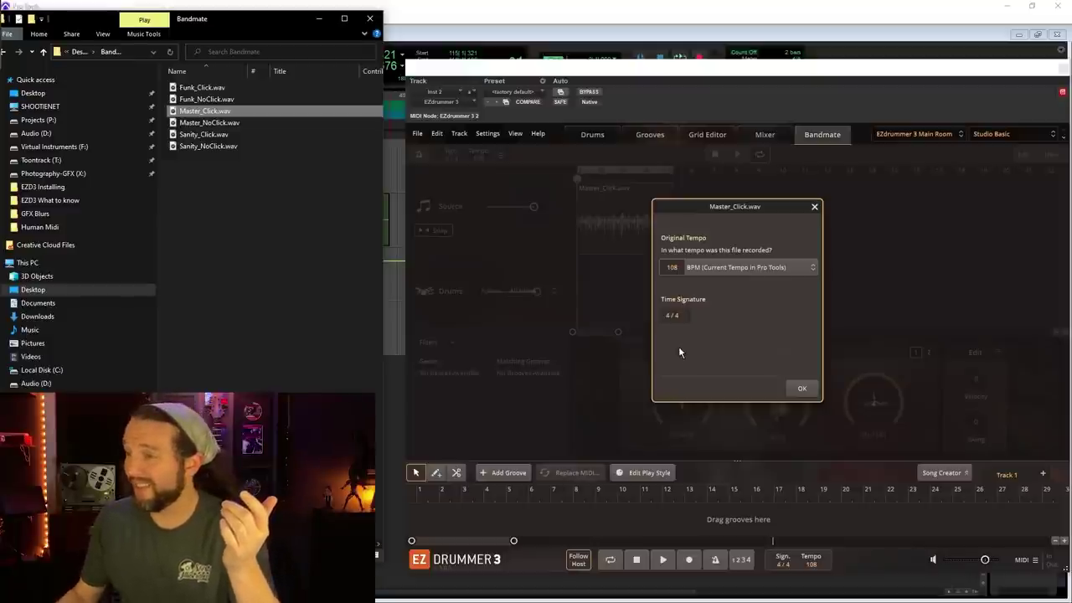
Step: Set Master_Click.wav's original tempo to 200 BPM (2x Estimated Tempo) and confirm
click(766, 271)
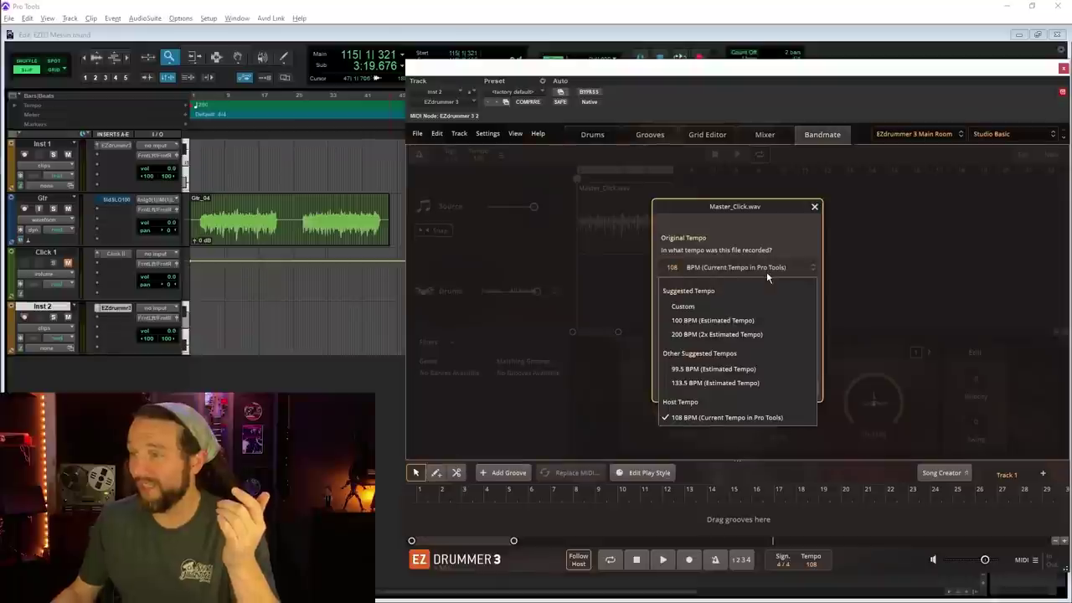
click(714, 335)
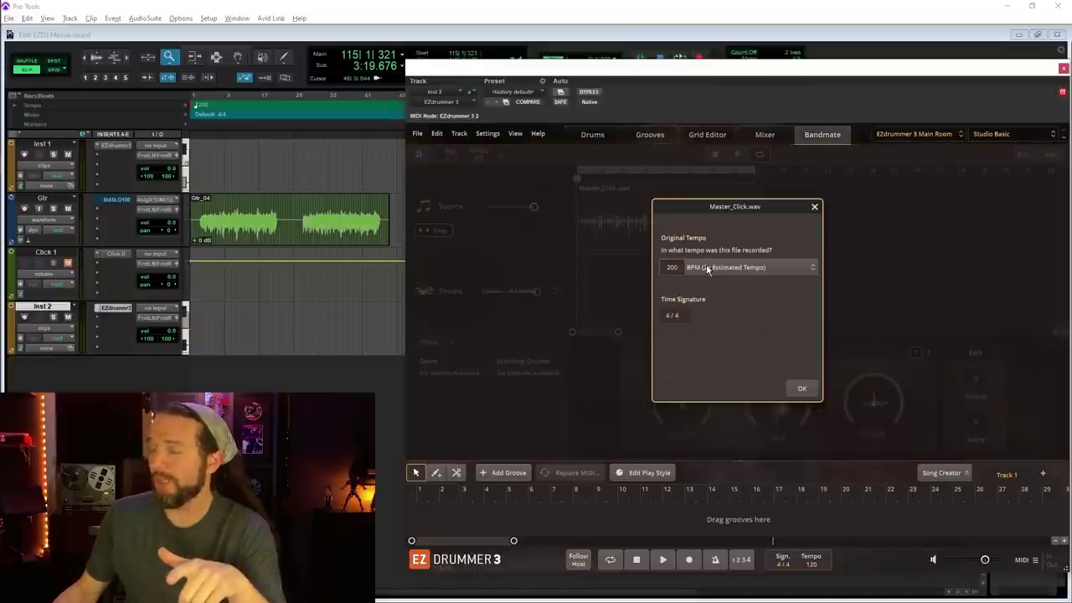
click(802, 389)
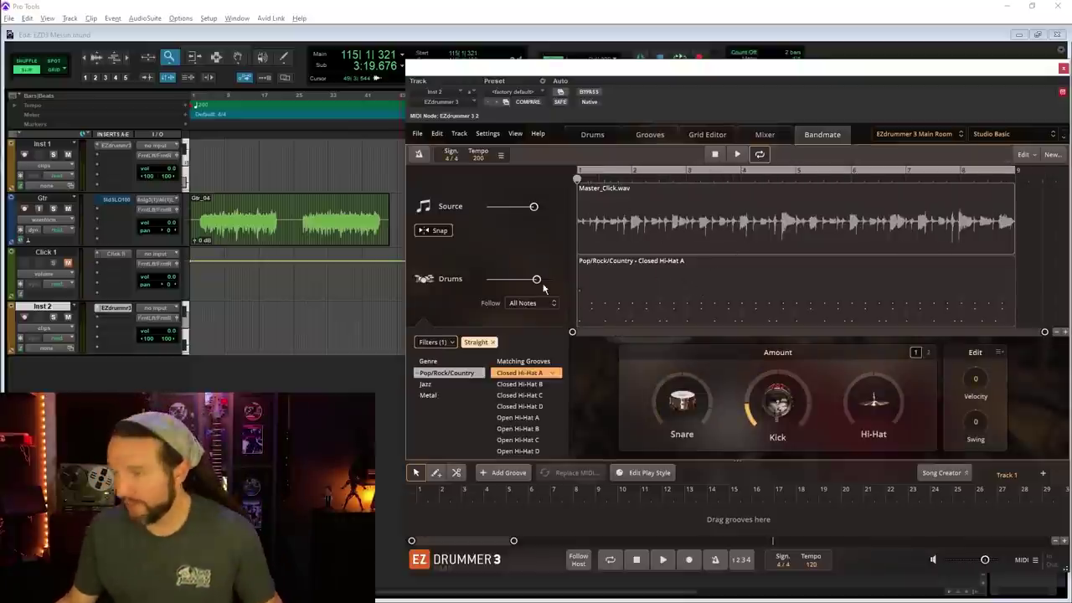
Step: Play the Closed Hi-Hat A groove with Master_Click.wav, then select its source lane
key(space)
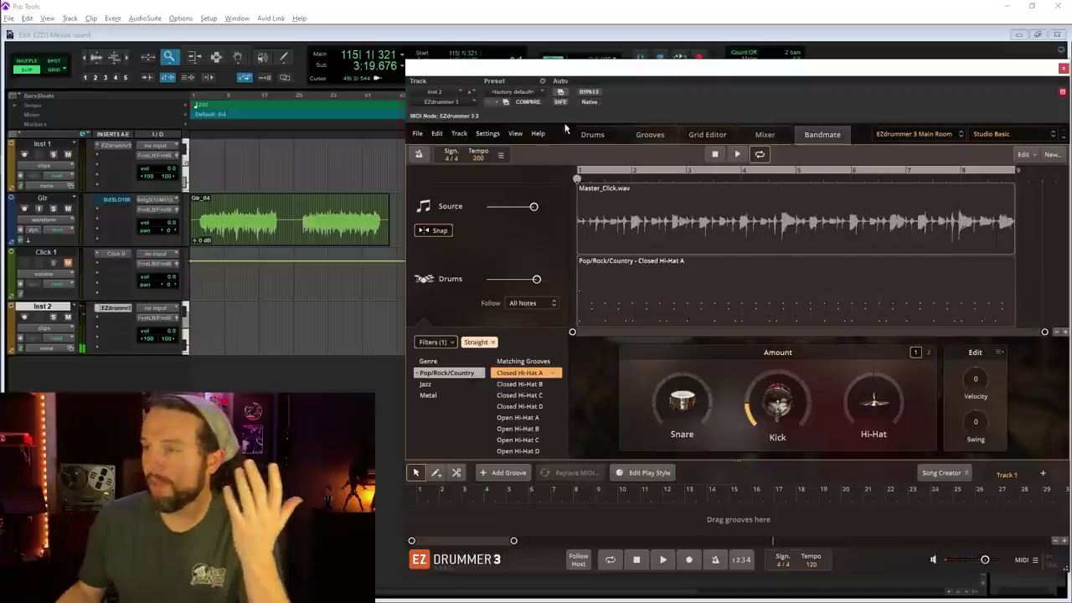
click(762, 244)
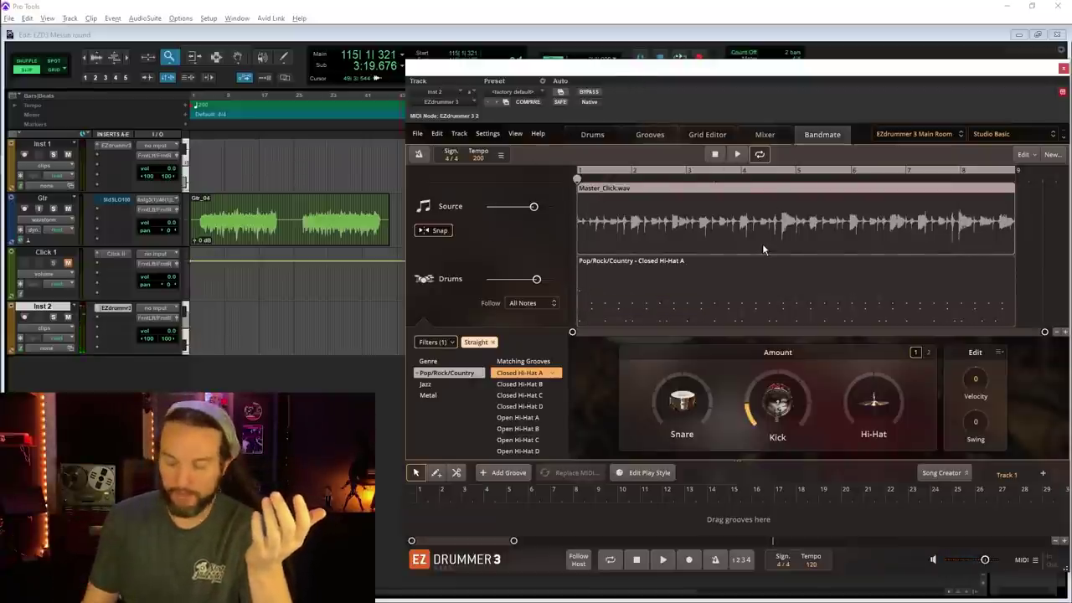
Step: Remove Master_Click.wav from Bandmate and drop Master_NoClick.wav in its place
key(Delete)
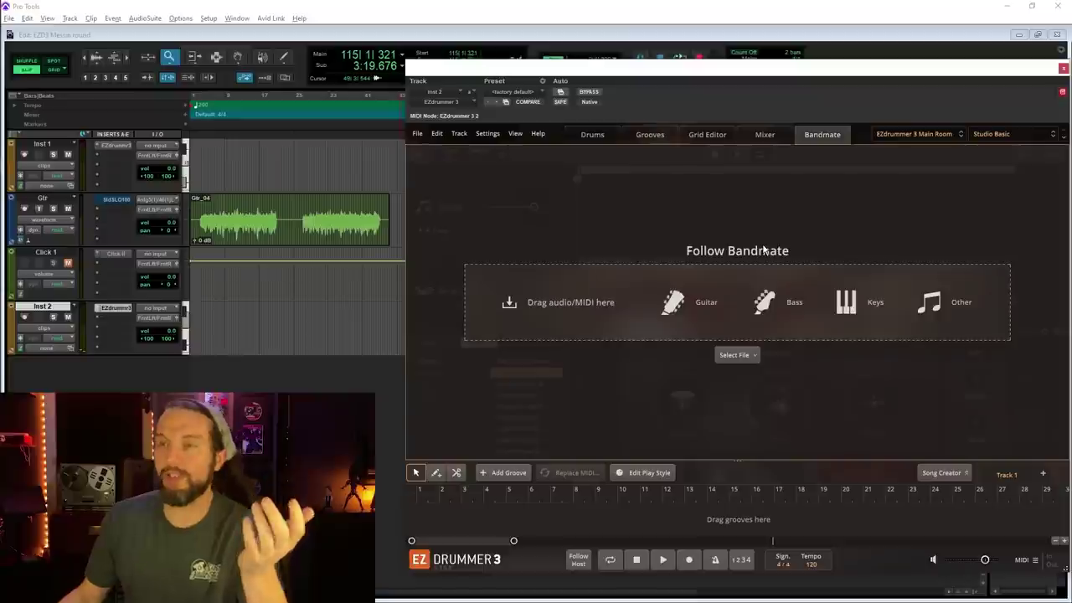
key(alt+Tab)
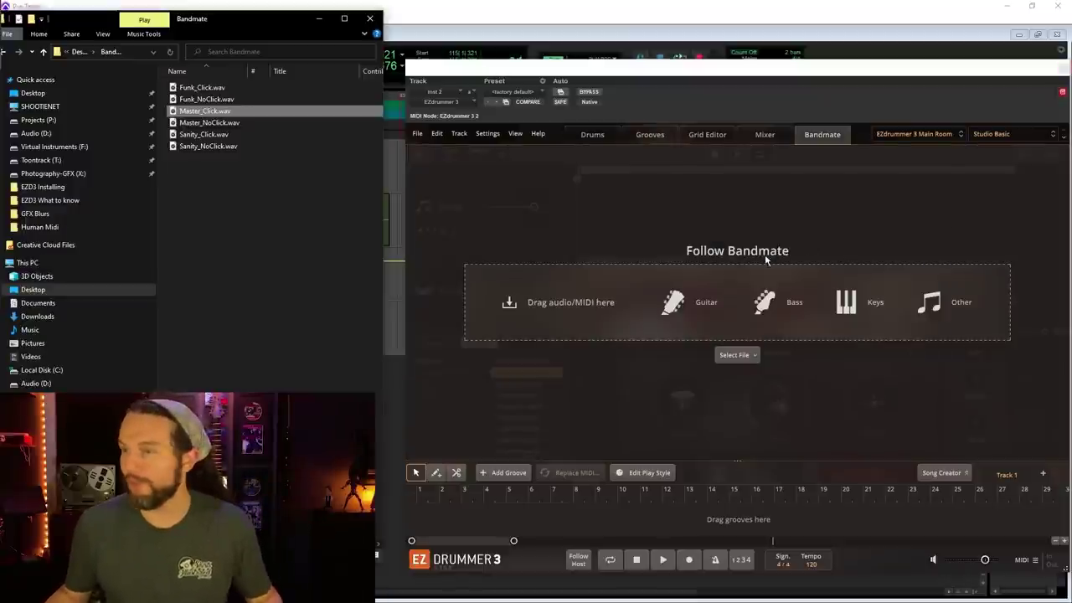
click(201, 123)
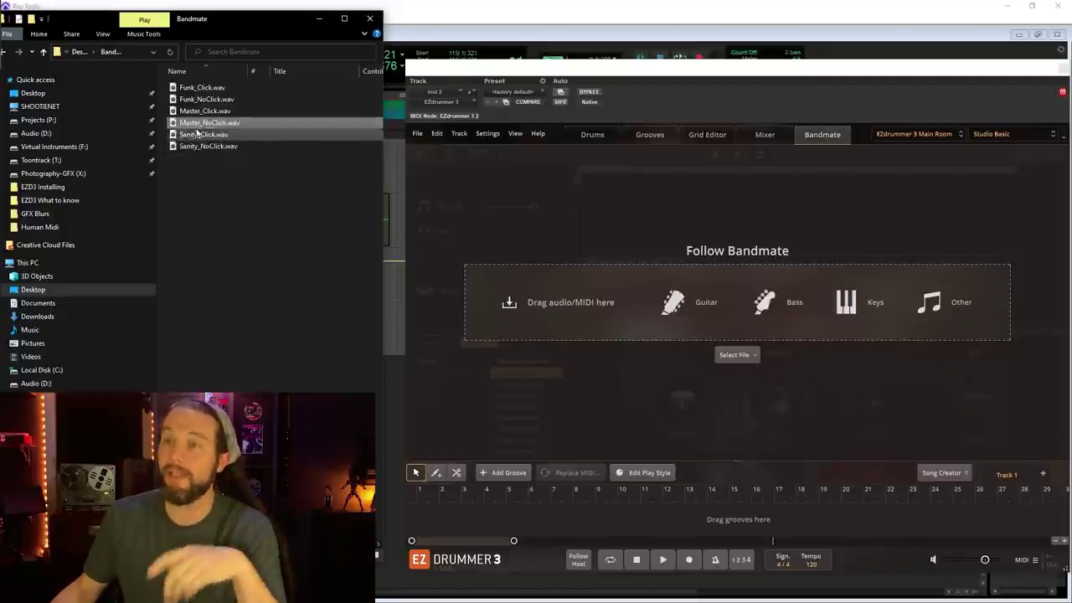
drag(205, 126, 711, 297)
Step: Set Master_NoClick.wav's original tempo to 206 BPM (2x Estimated Tempo) and confirm
click(718, 269)
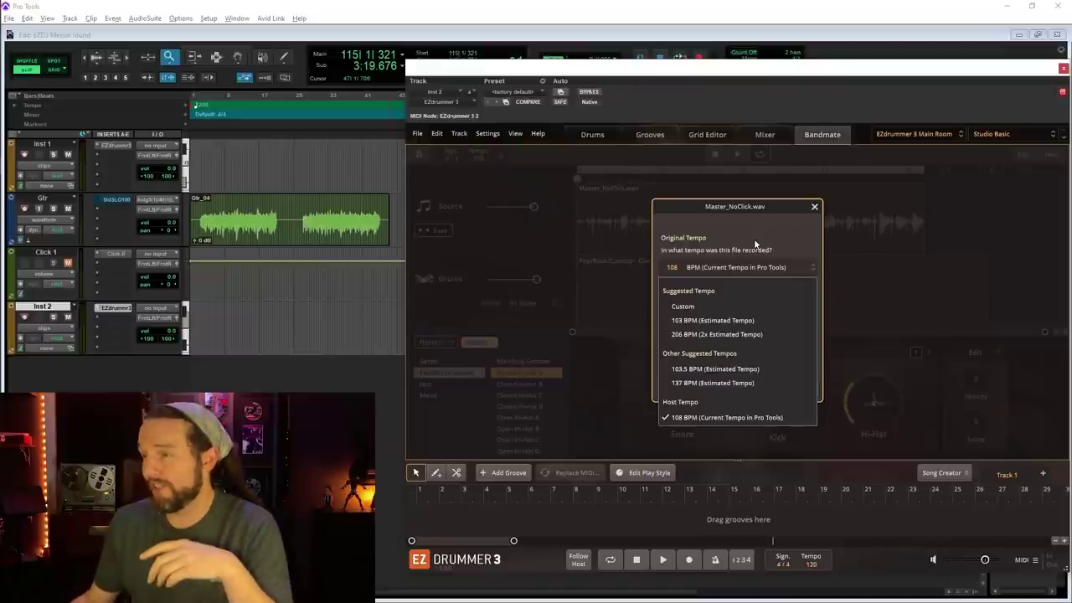
click(706, 335)
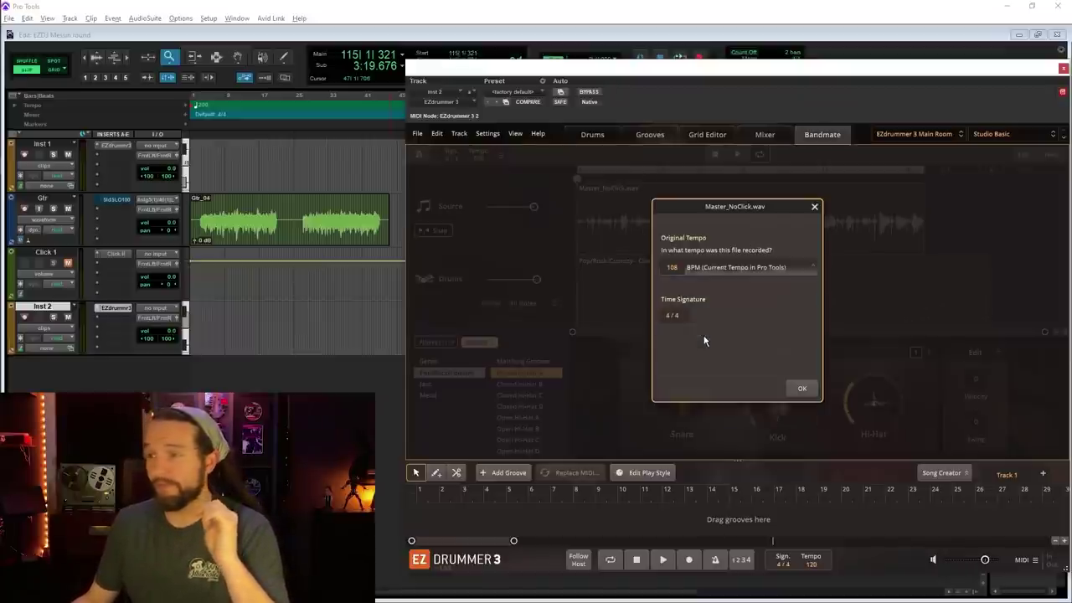
click(802, 388)
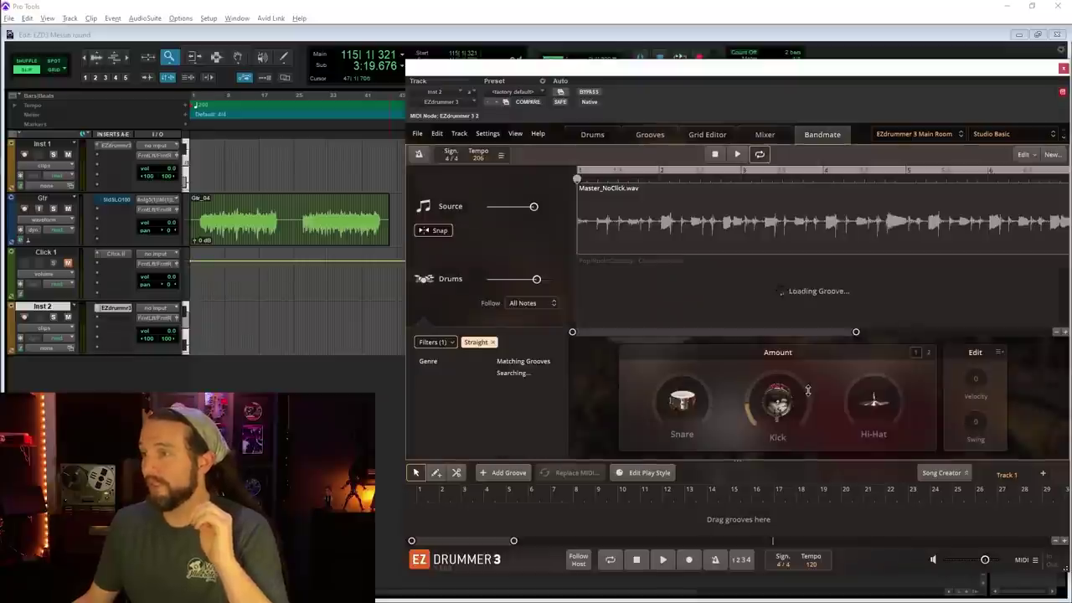
Step: Move the plugin window up-left and enlarge it, then test-trim Master_NoClick.wav's start and restore it
drag(753, 73, 617, 50)
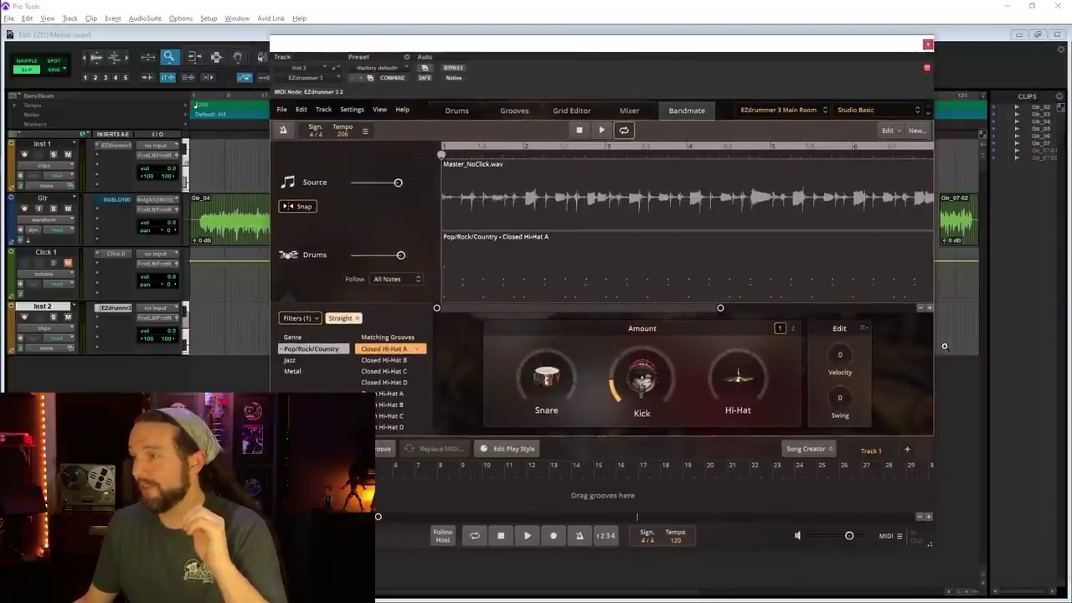
drag(891, 79, 769, 72)
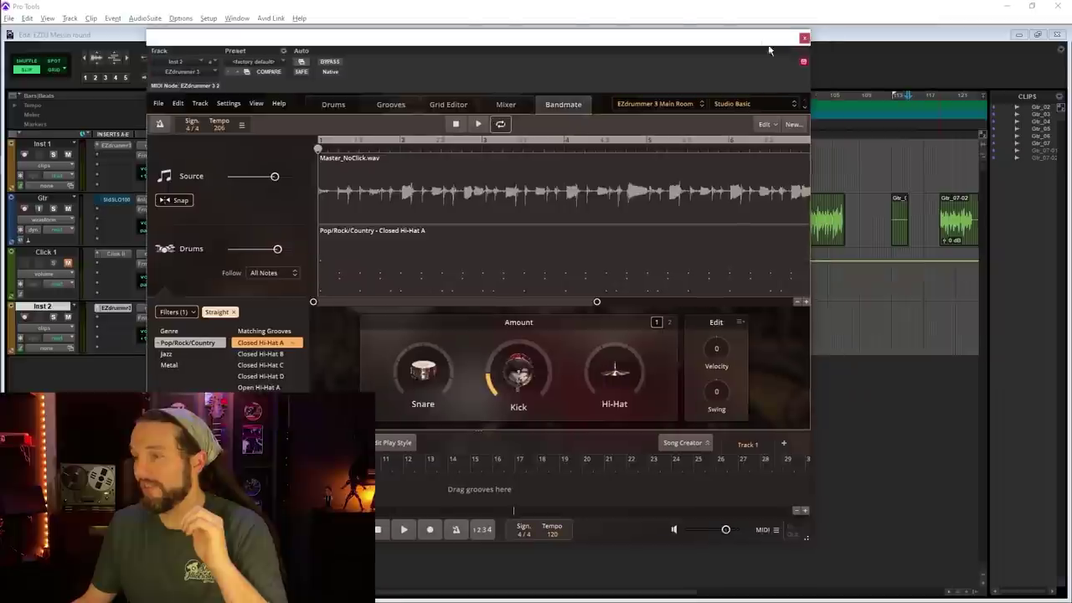
drag(806, 538, 1011, 561)
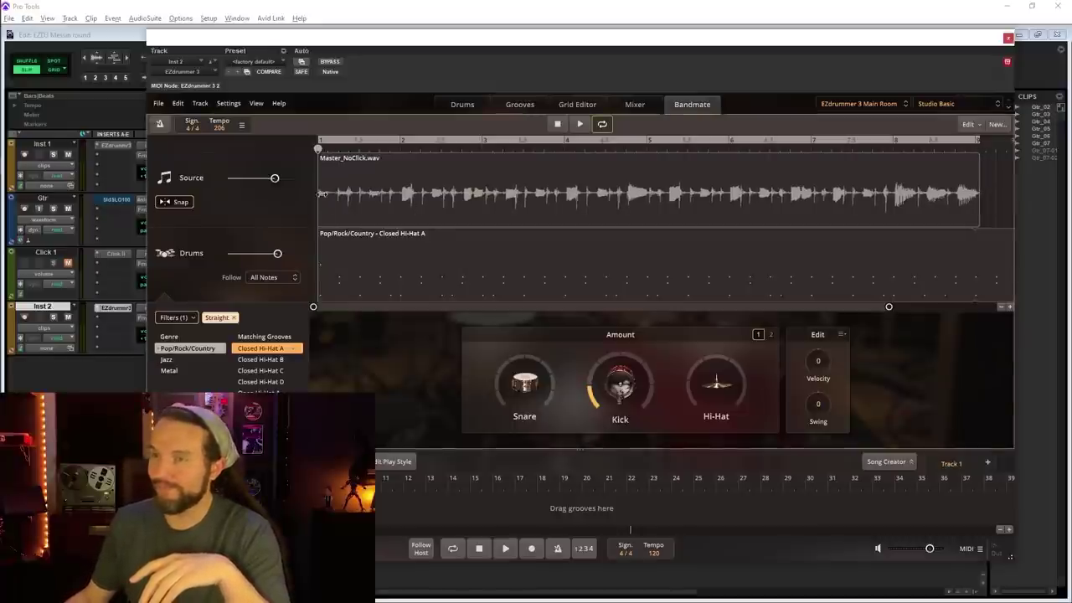
drag(321, 193, 315, 194)
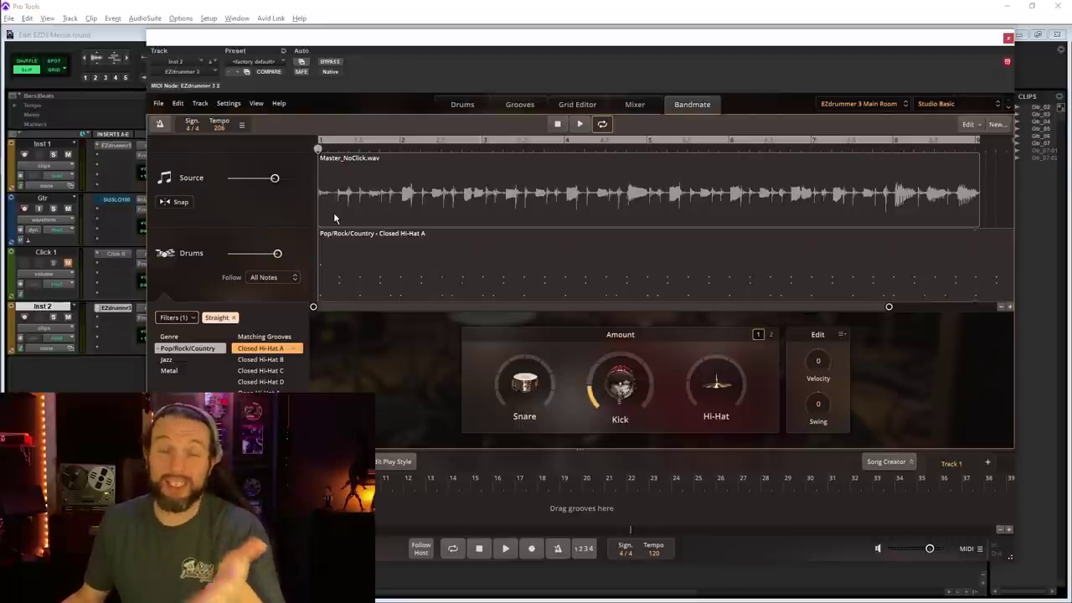
mouse_move(319, 197)
mouse_down()
mouse_move(364, 197)
mouse_move(315, 197)
mouse_up()
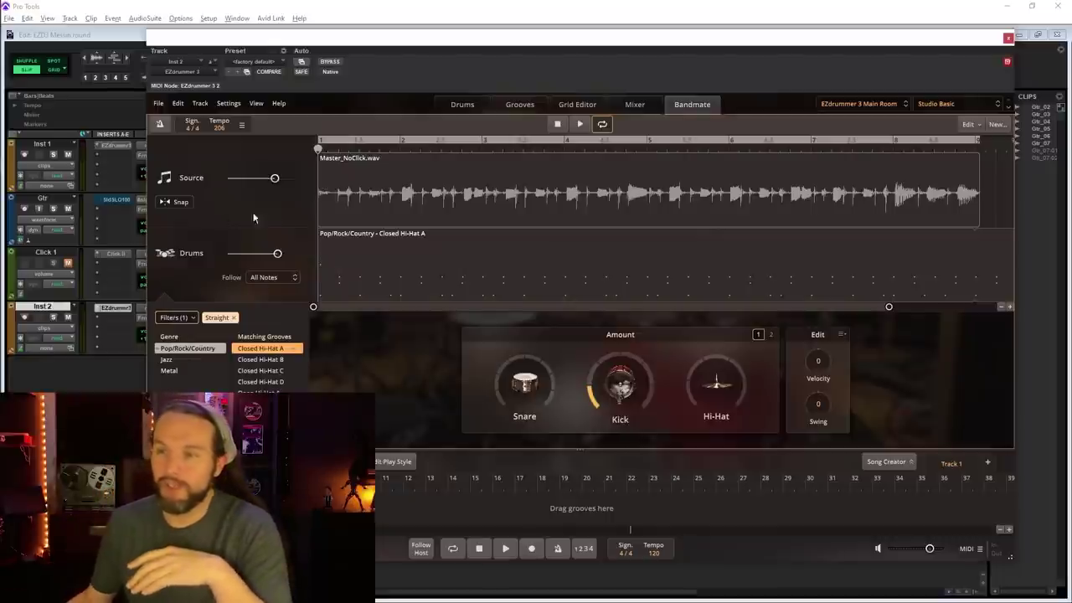
Step: Enable Snap for the guitar source, test-trim the clip start, and play Master_NoClick.wav with Closed Hi-Hat A
click(183, 202)
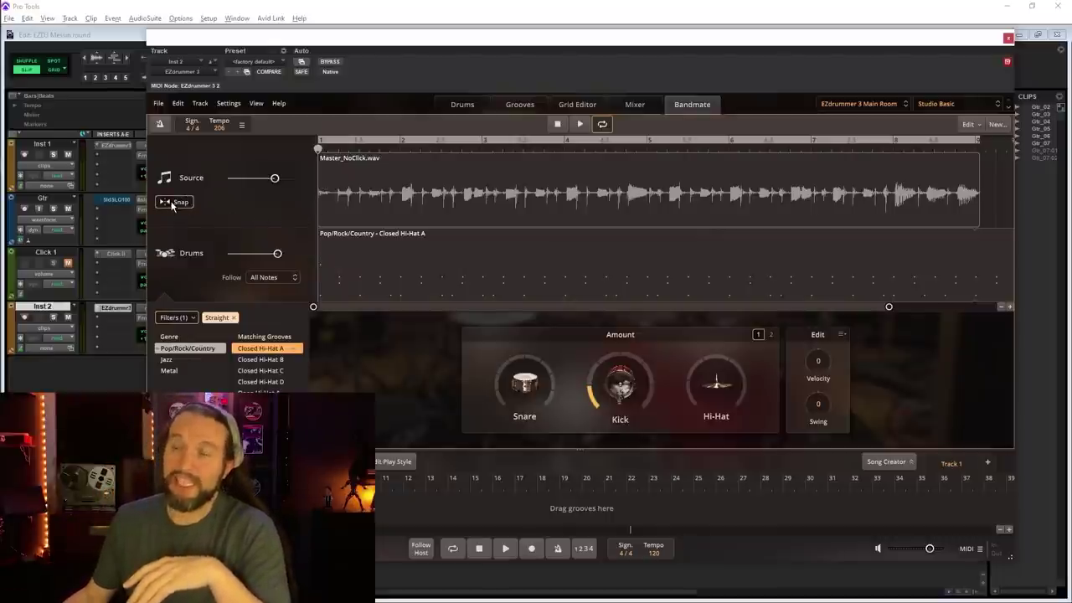
drag(320, 198, 341, 207)
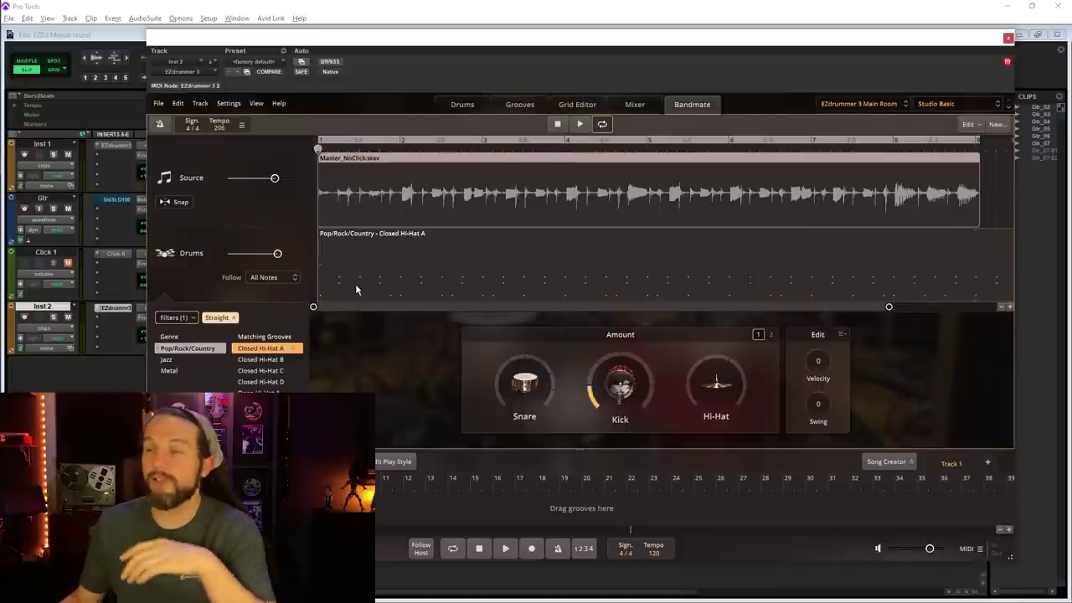
click(180, 203)
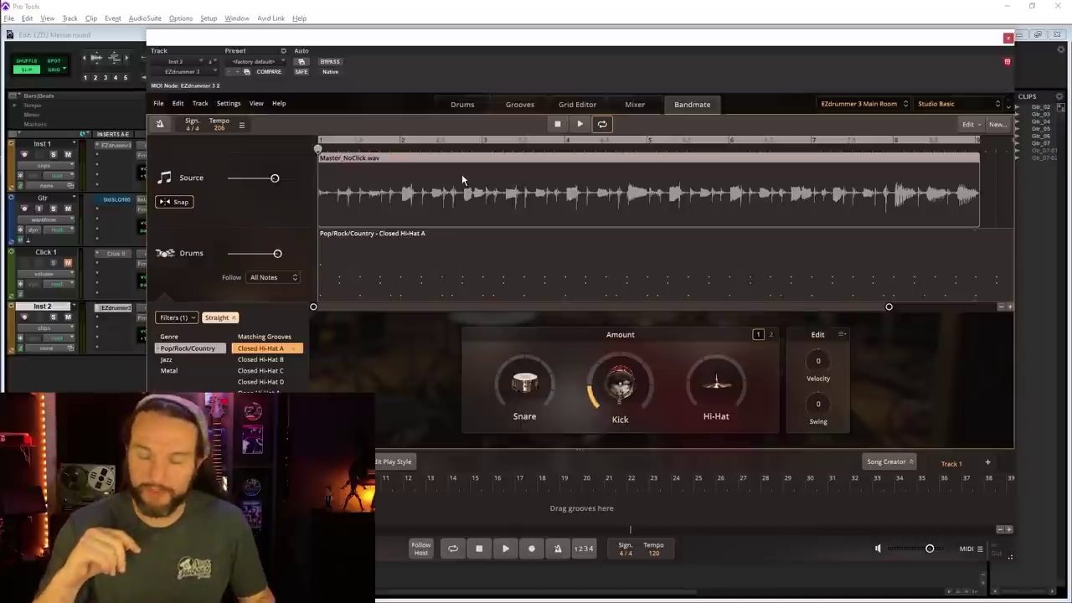
key(space)
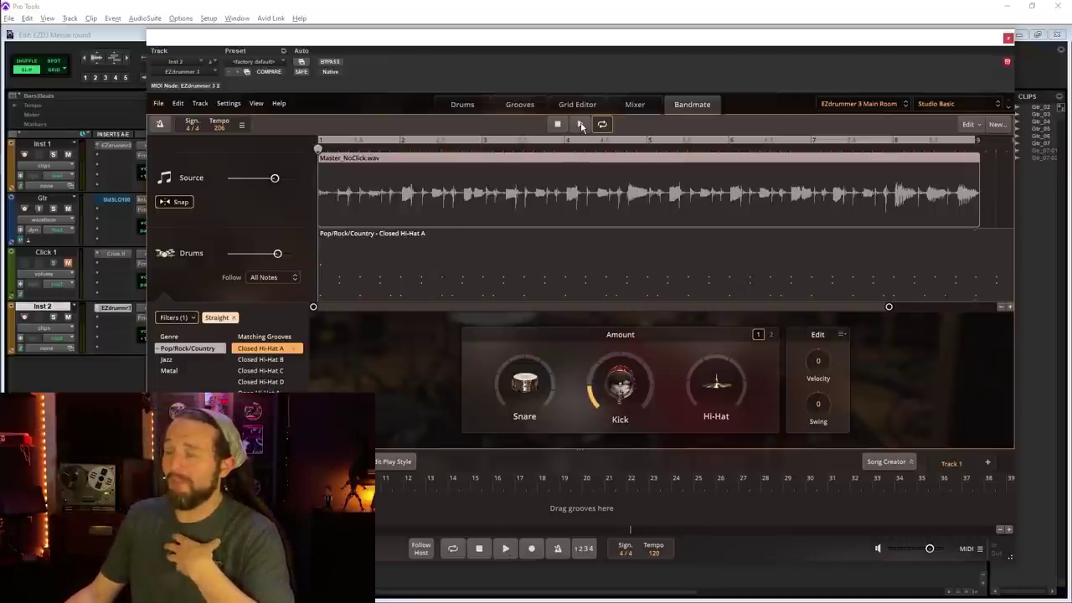
Step: Play and stop the riff, then clear Bandmate back to the empty Follow Bandmate drop zone
click(580, 124)
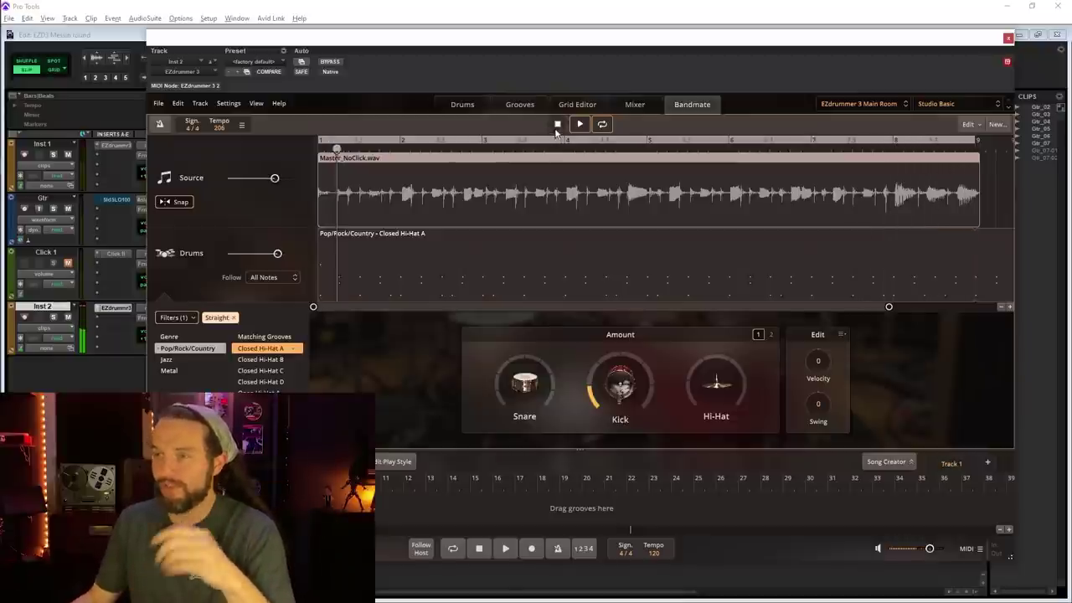
click(557, 125)
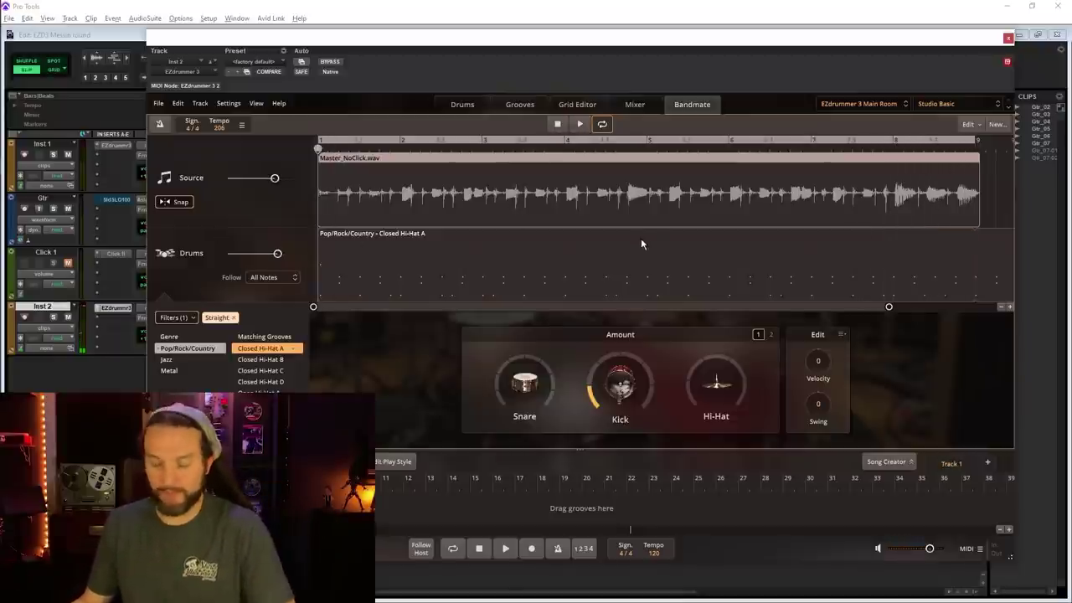
key(Delete)
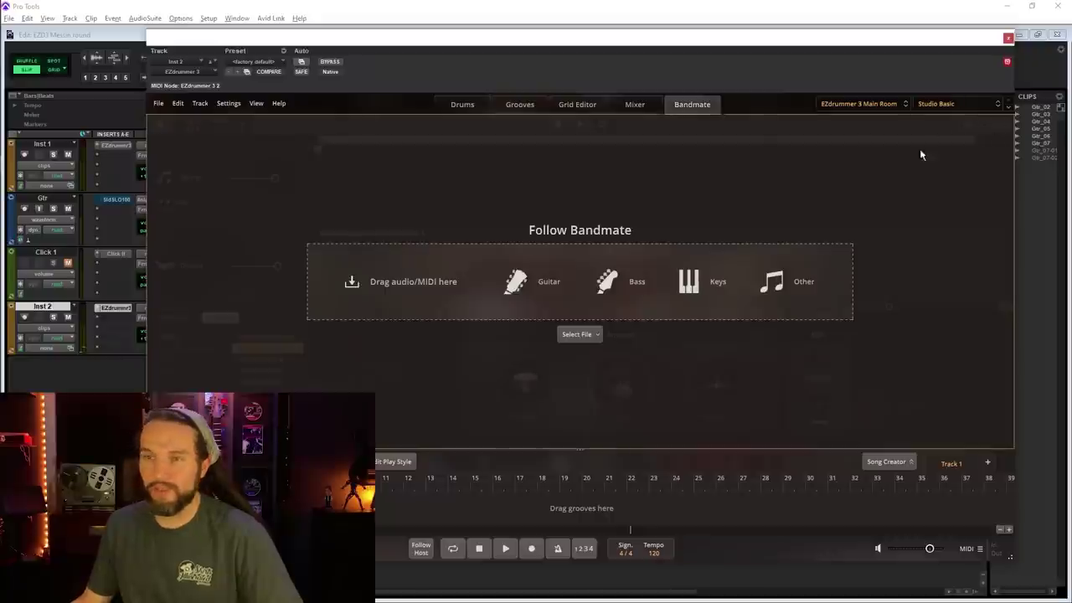
Step: Load Sanity_Click.wav into Bandmate at 88 BPM (Estimated Tempo), play it with the drums, then clear Bandmate
key(alt+Tab)
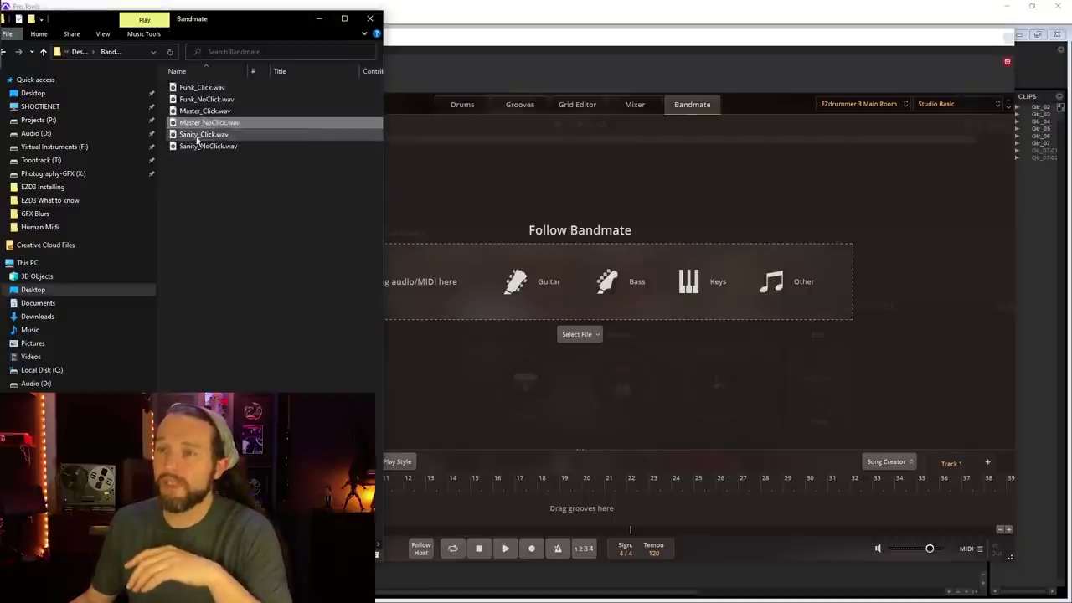
click(197, 136)
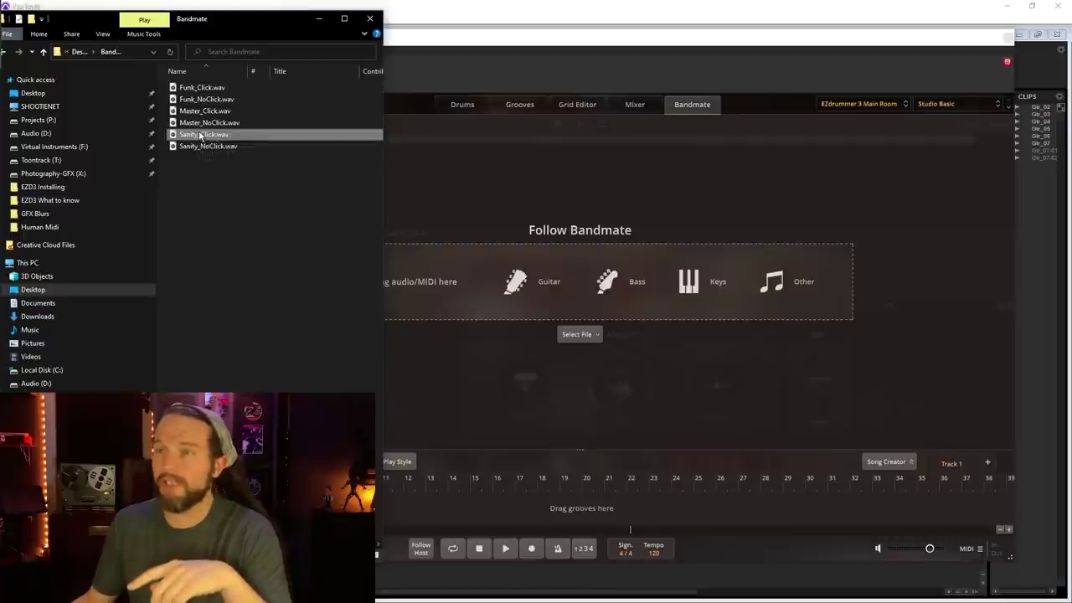
drag(570, 287, 570, 289)
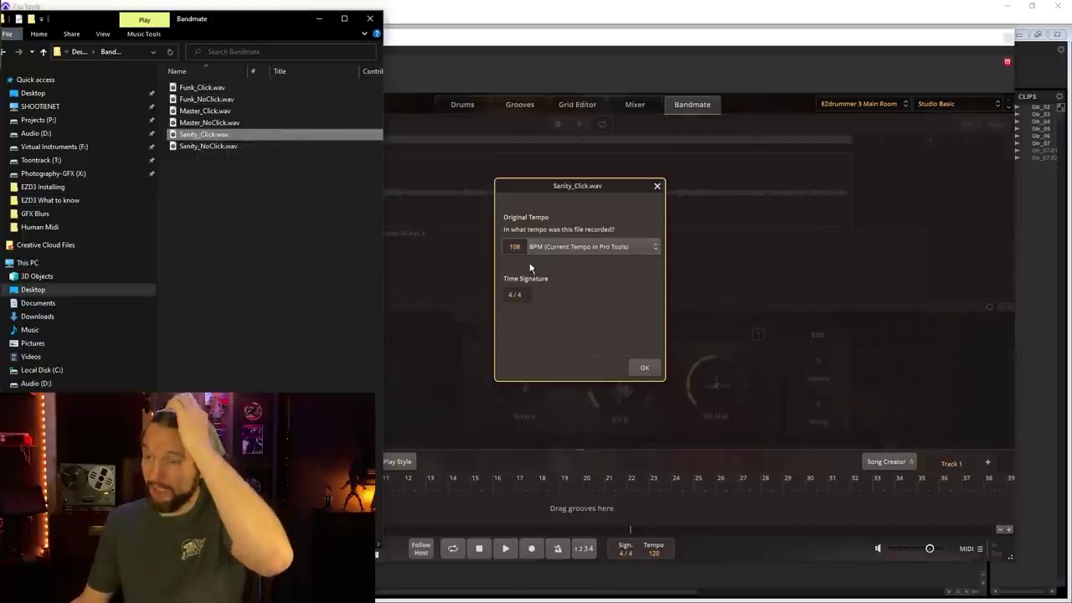
click(587, 249)
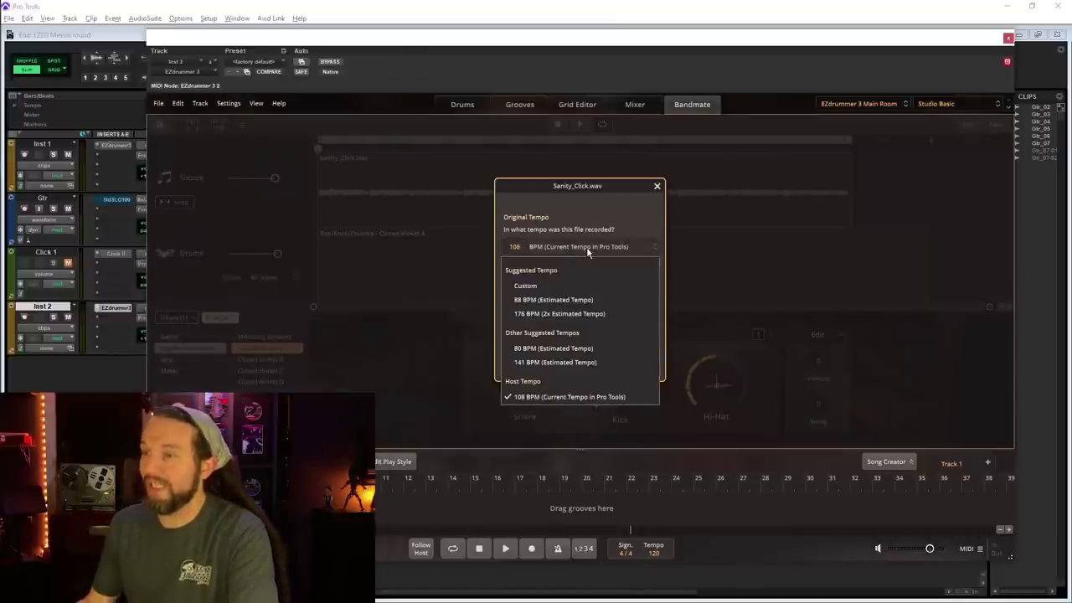
click(554, 301)
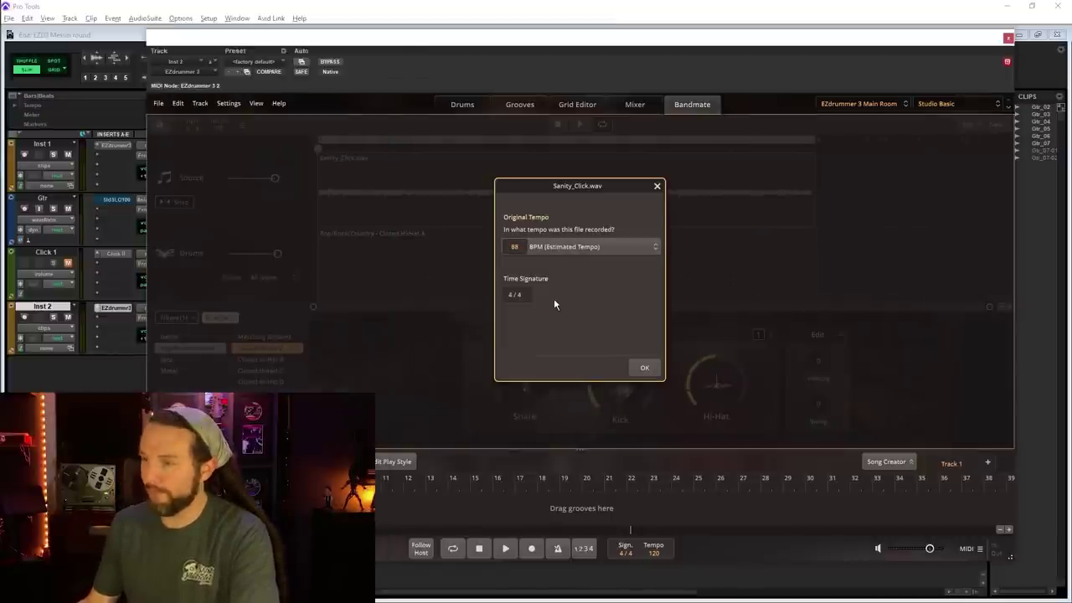
click(644, 368)
key(space)
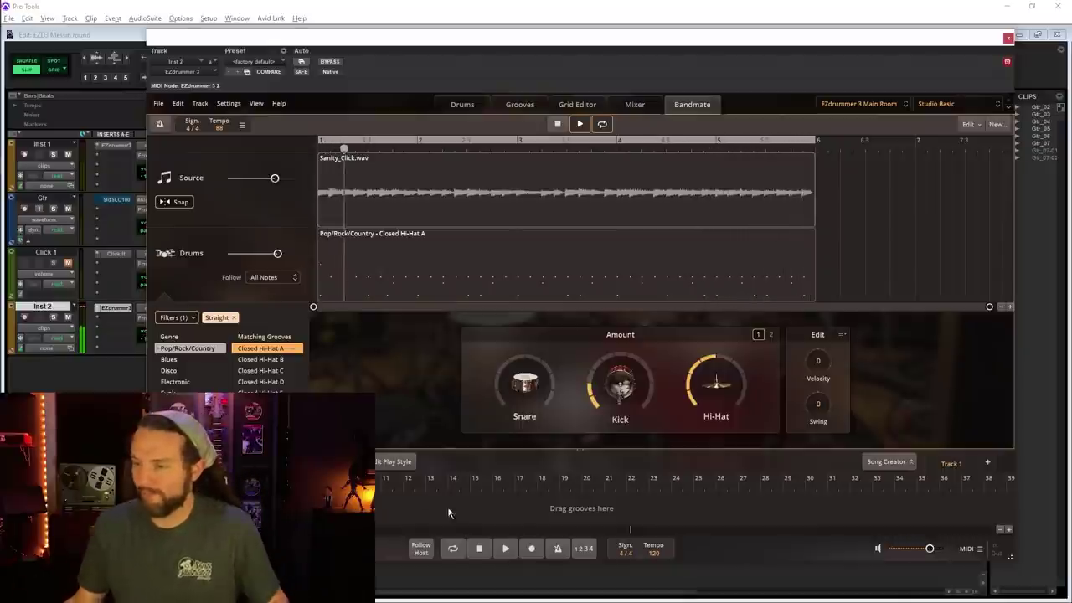
key(Delete)
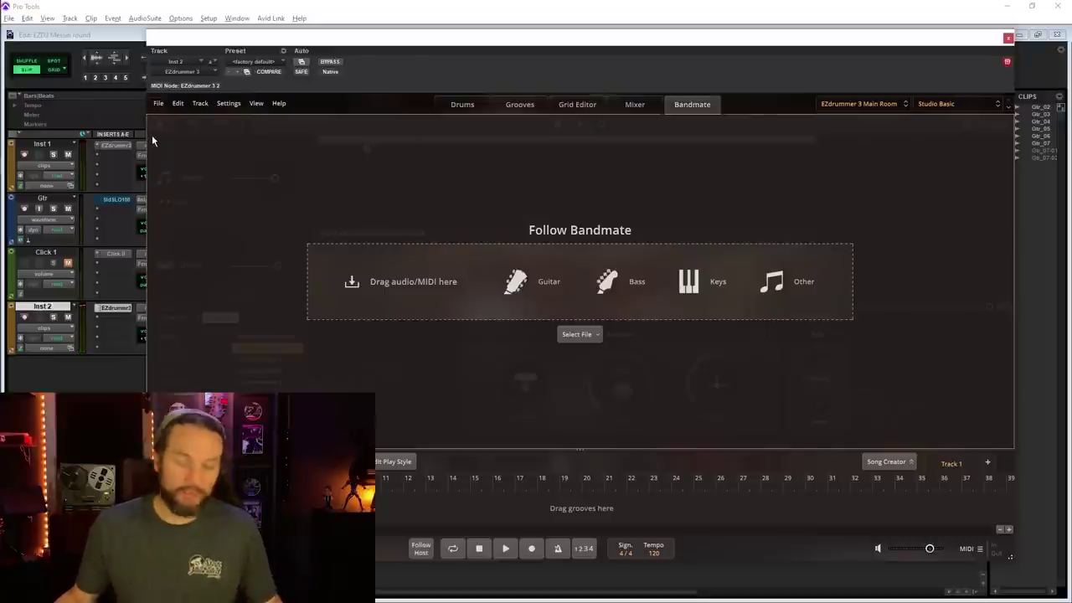
Step: Load Sanity_NoClick.wav at 89.5 BPM (1/2x Estimated Tempo) and play it through with the groove
key(alt+Tab)
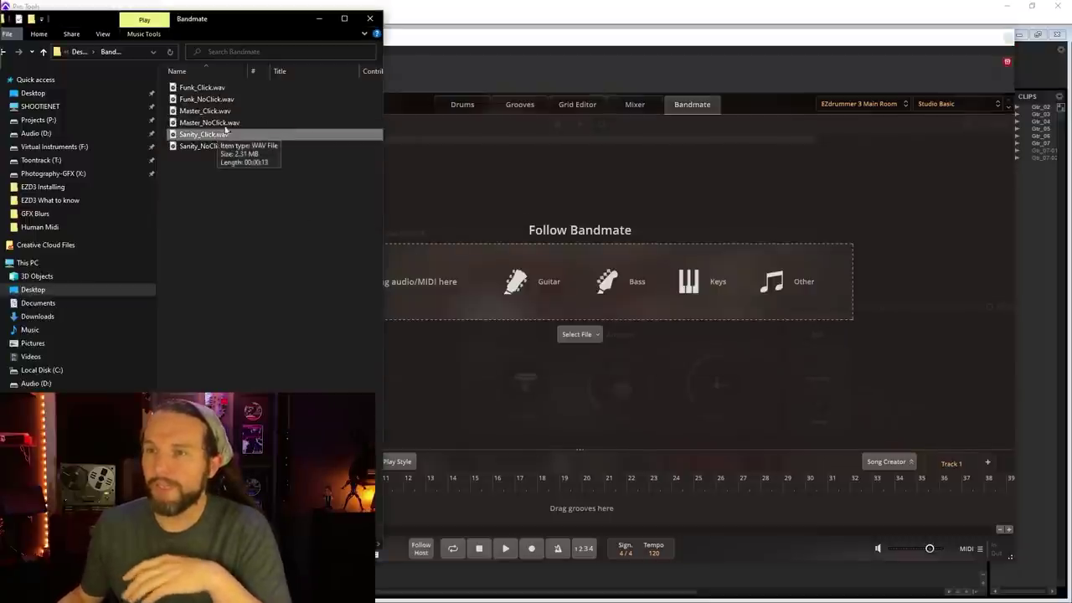
click(226, 146)
drag(613, 275, 423, 251)
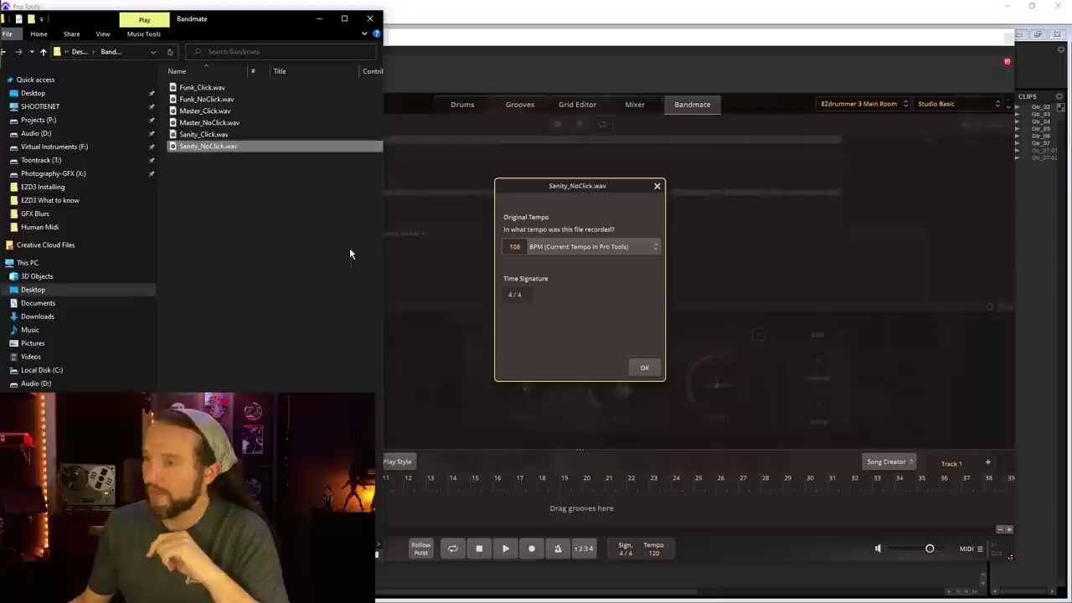
click(609, 250)
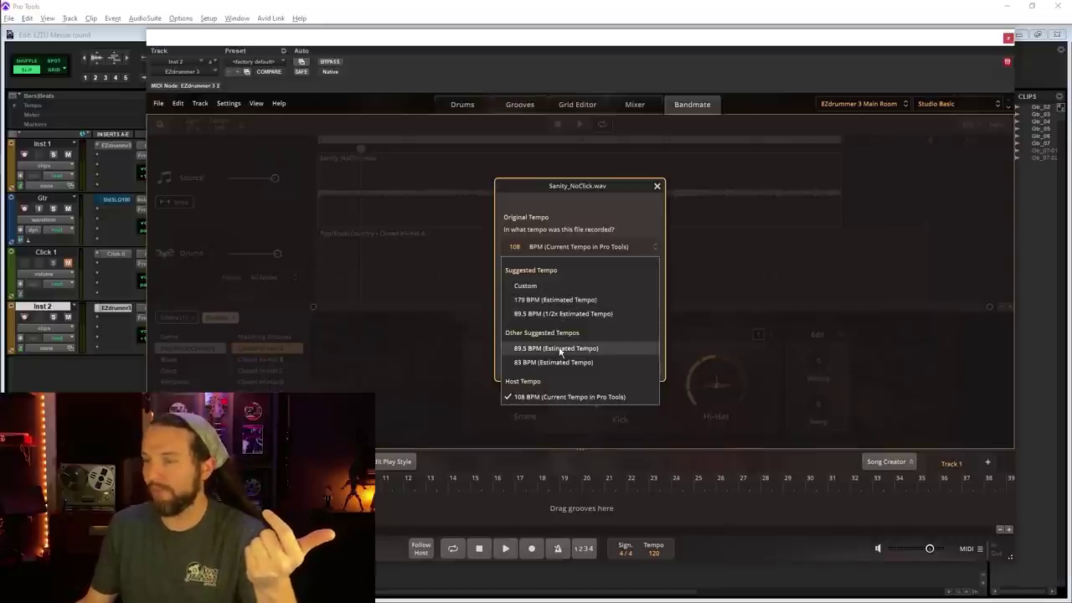
click(553, 315)
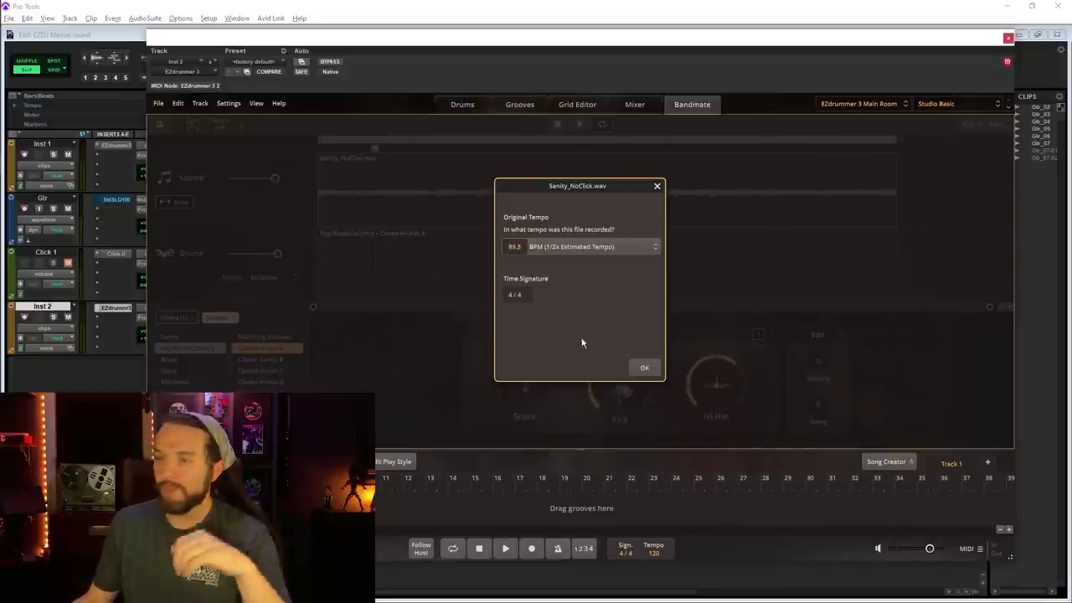
click(640, 374)
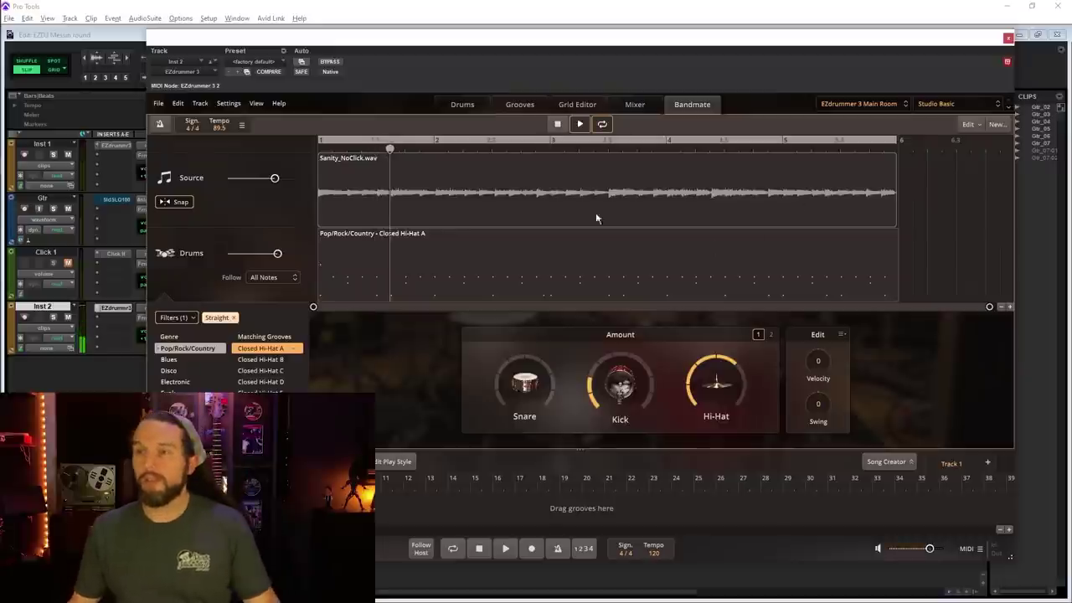
key(space)
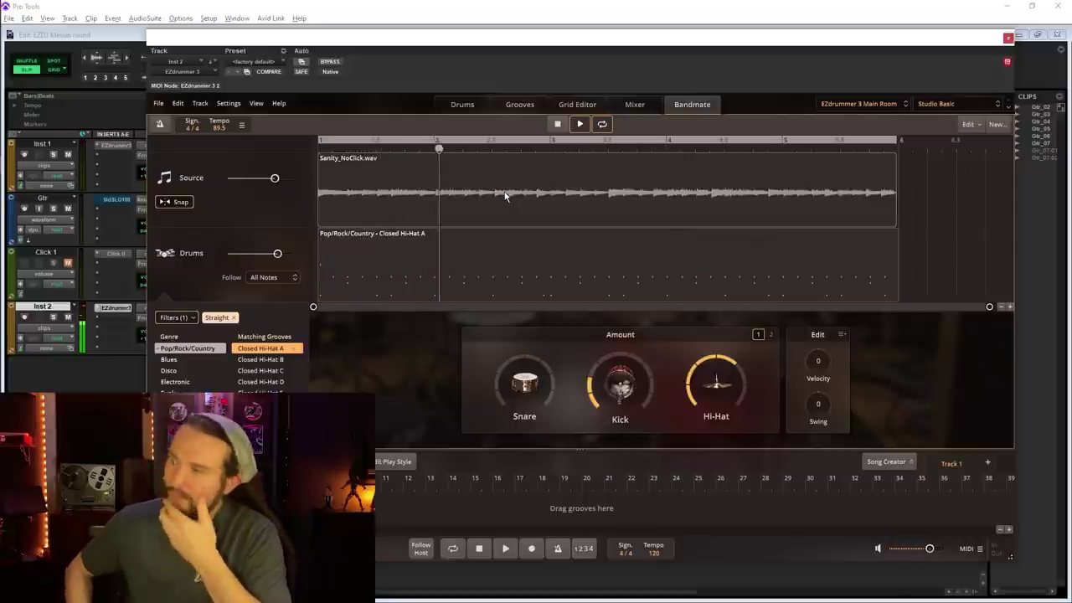
key(space)
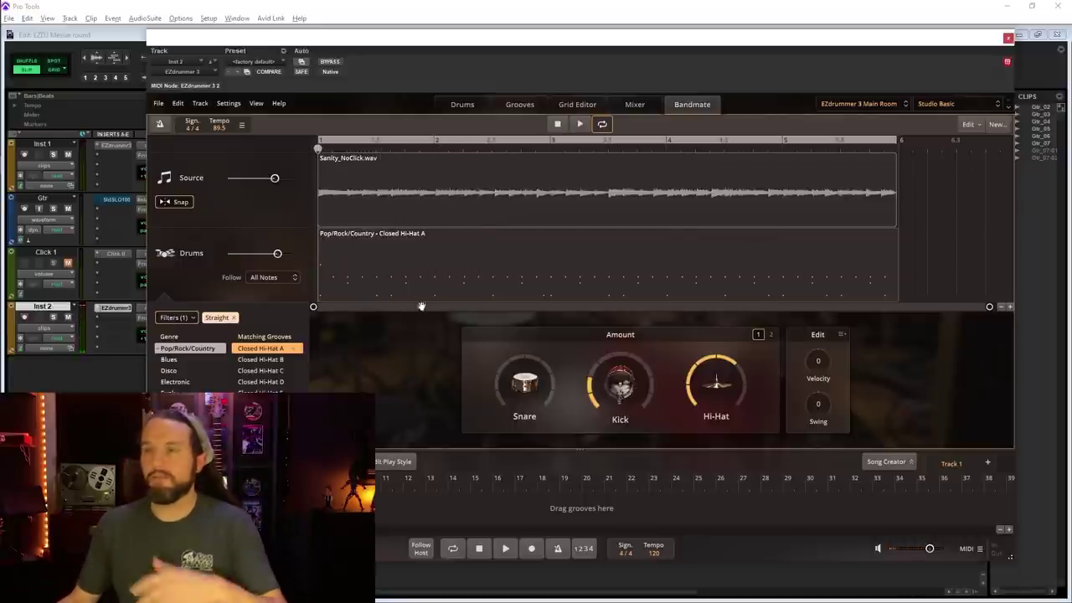
Step: Start a new Bandmate source, load Funk_Click.wav at 108 BPM, and play it with the drums
click(654, 198)
click(995, 124)
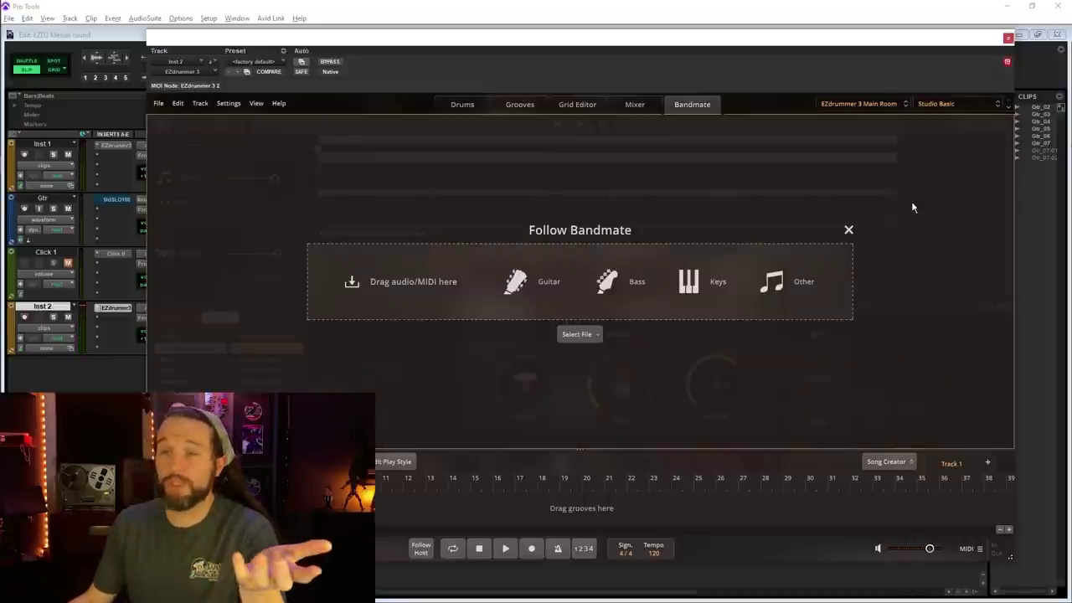
key(alt+Tab)
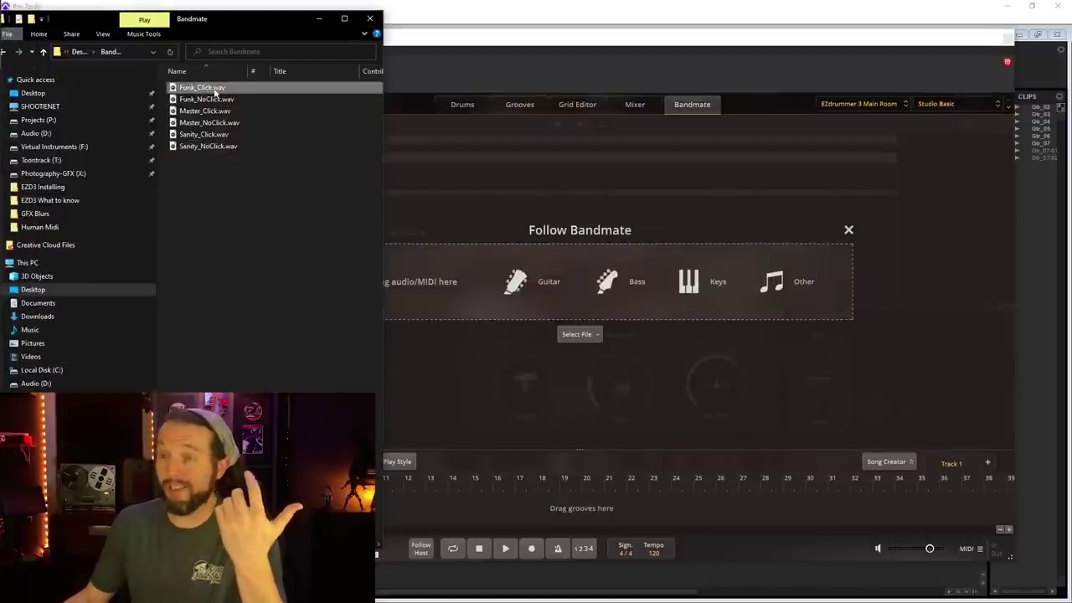
drag(207, 88, 557, 281)
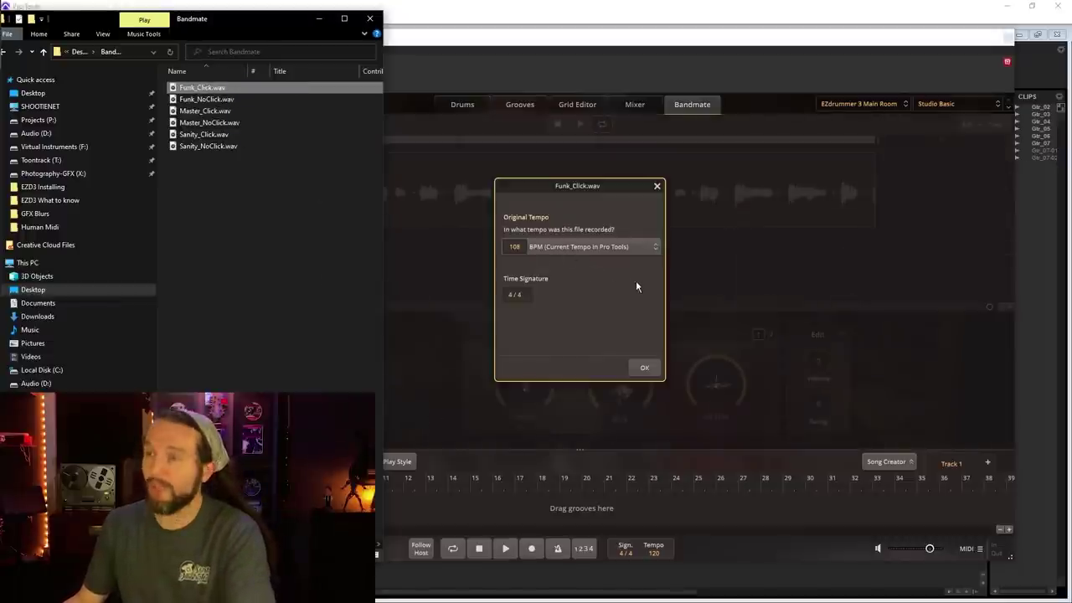
click(644, 368)
key(space)
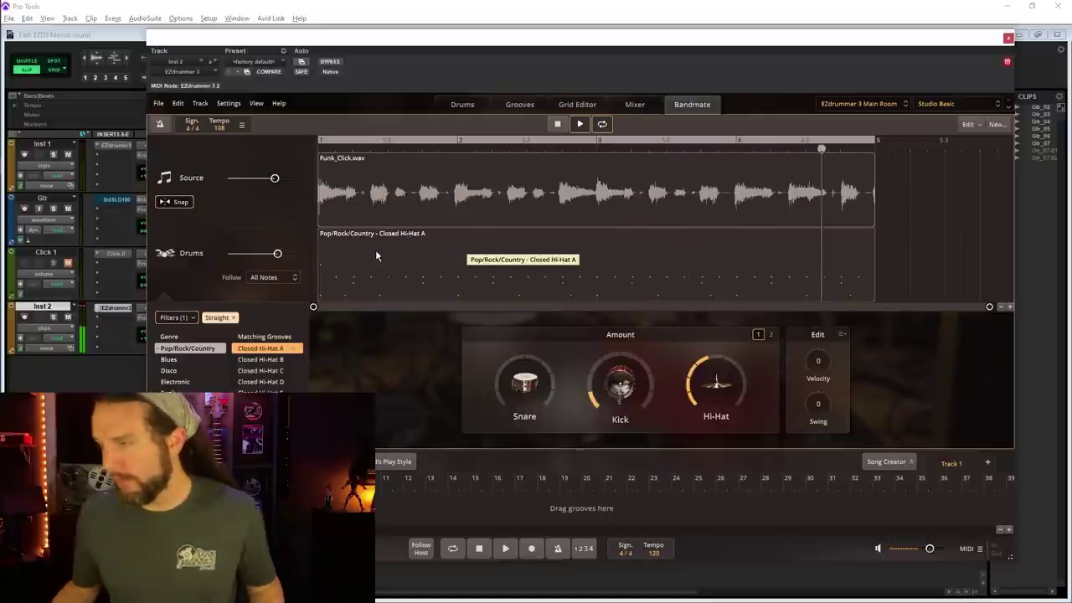
Step: Start a new Bandmate source and load Funk_NoClick.wav at 108 BPM
click(997, 126)
key(alt+Tab)
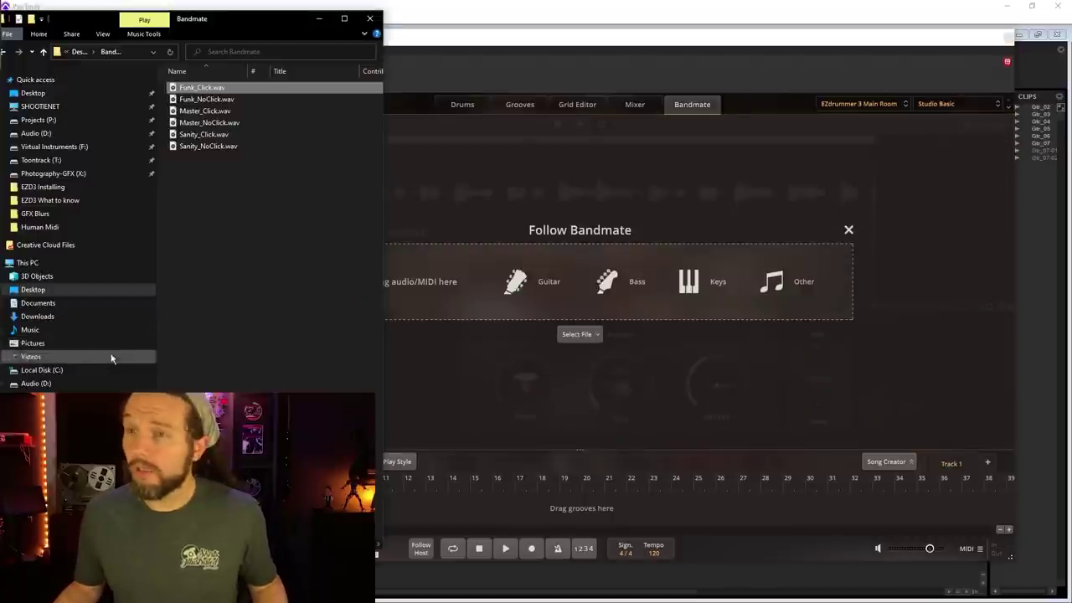
click(207, 99)
drag(210, 100, 503, 281)
click(643, 368)
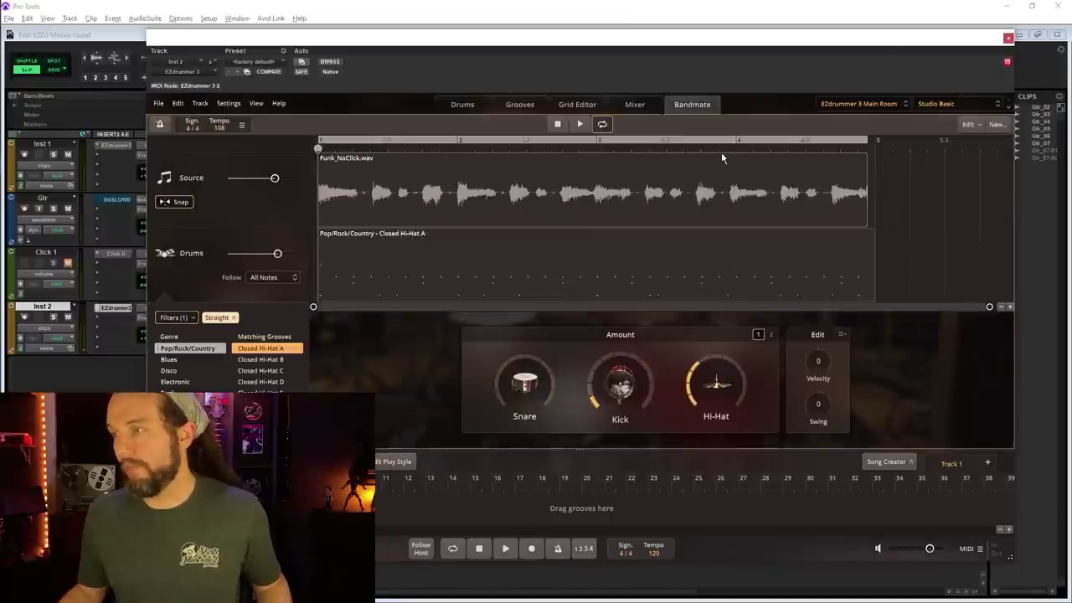
Step: Play Funk_NoClick.wav with the Closed Hi-Hat A groove twice, then turn on the metronome click
key(space)
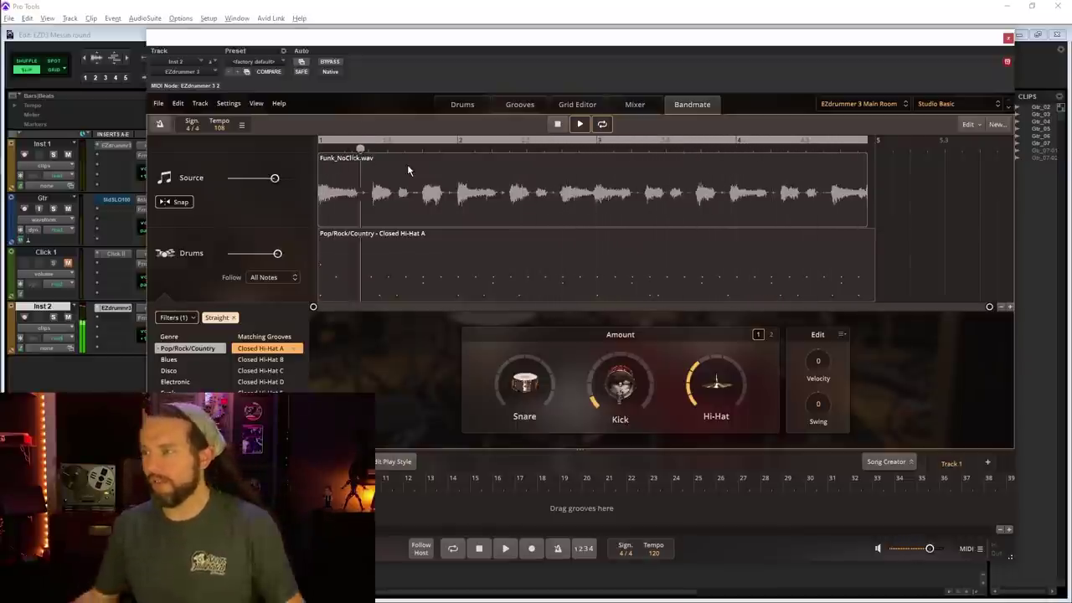
key(space)
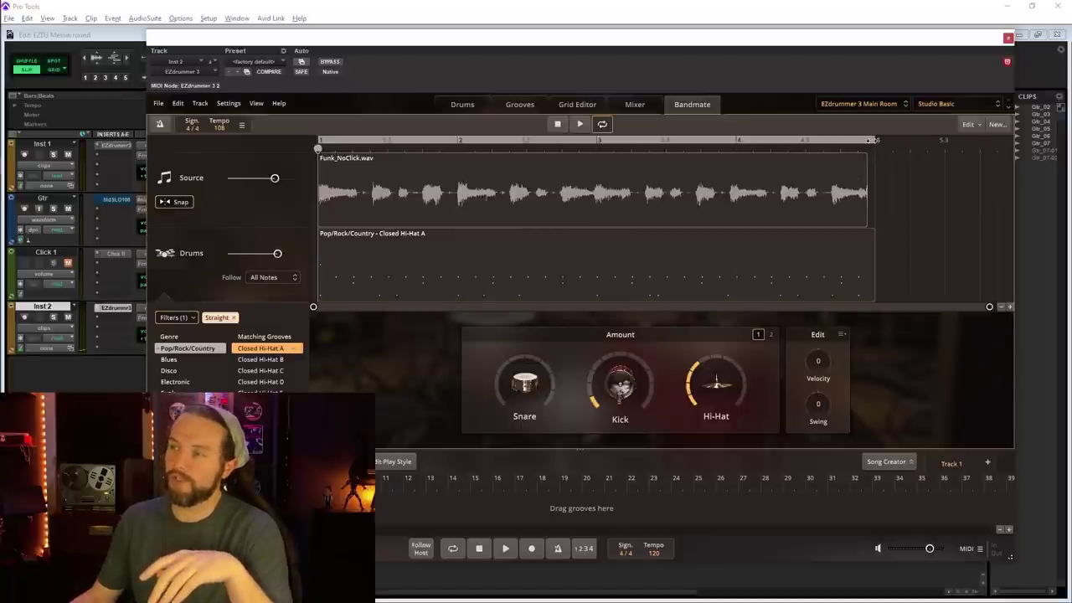
key(space)
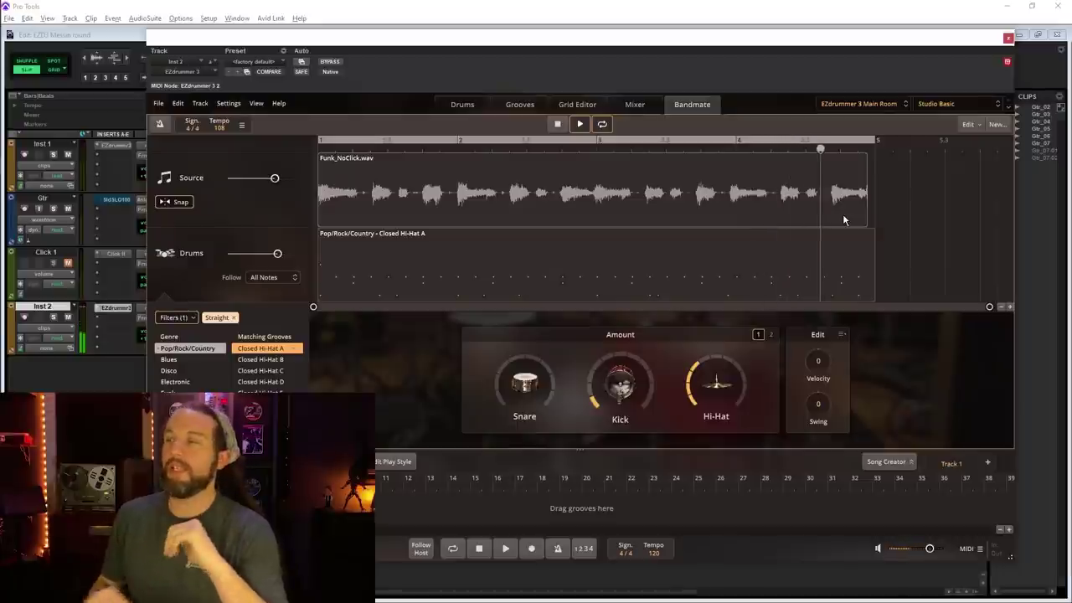
key(space)
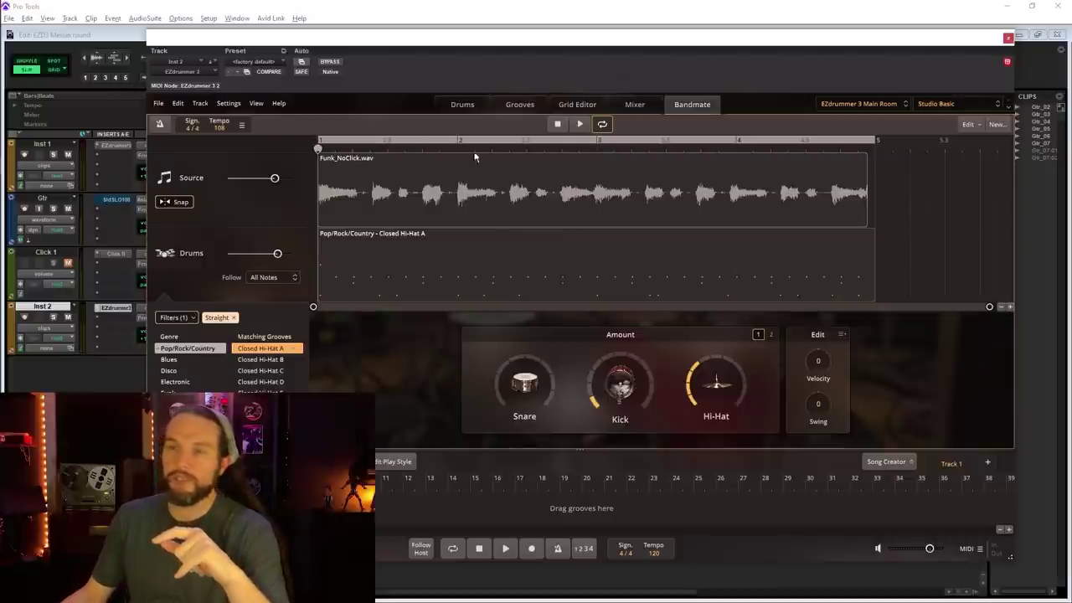
click(160, 126)
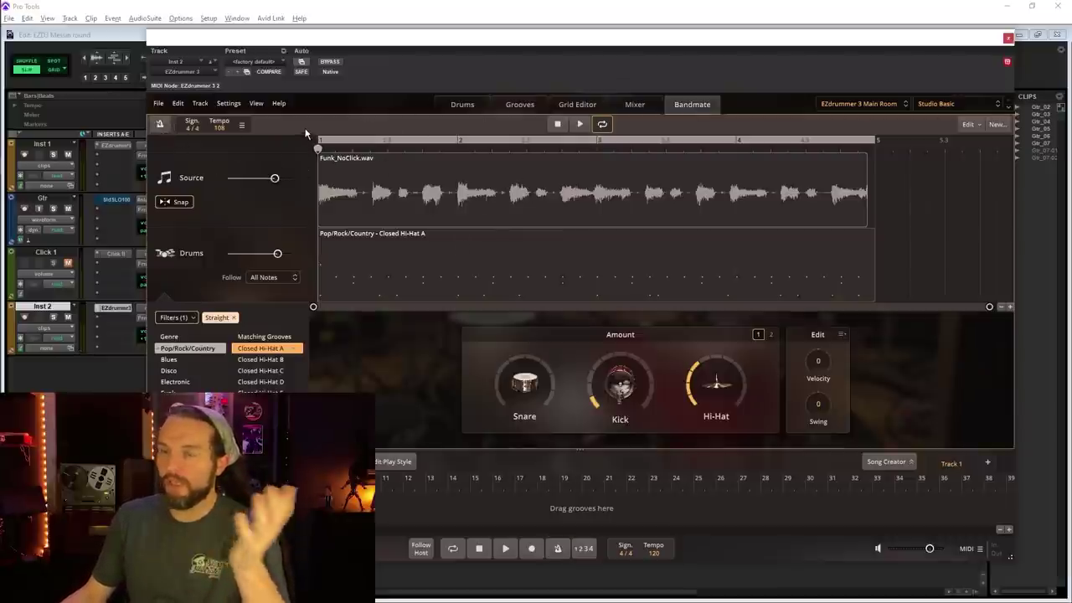
click(219, 128)
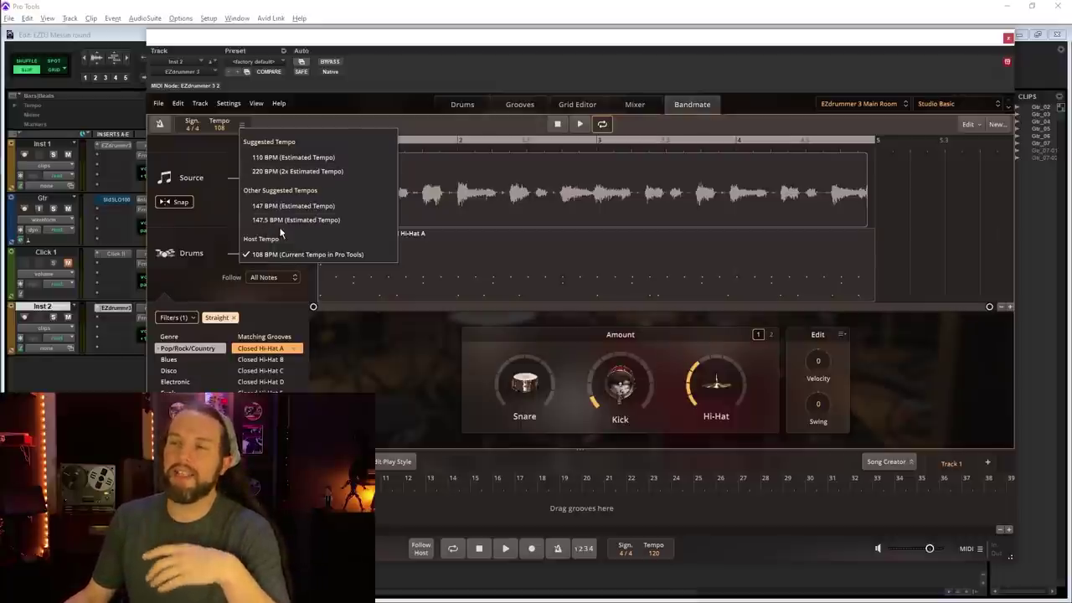
click(308, 172)
click(519, 104)
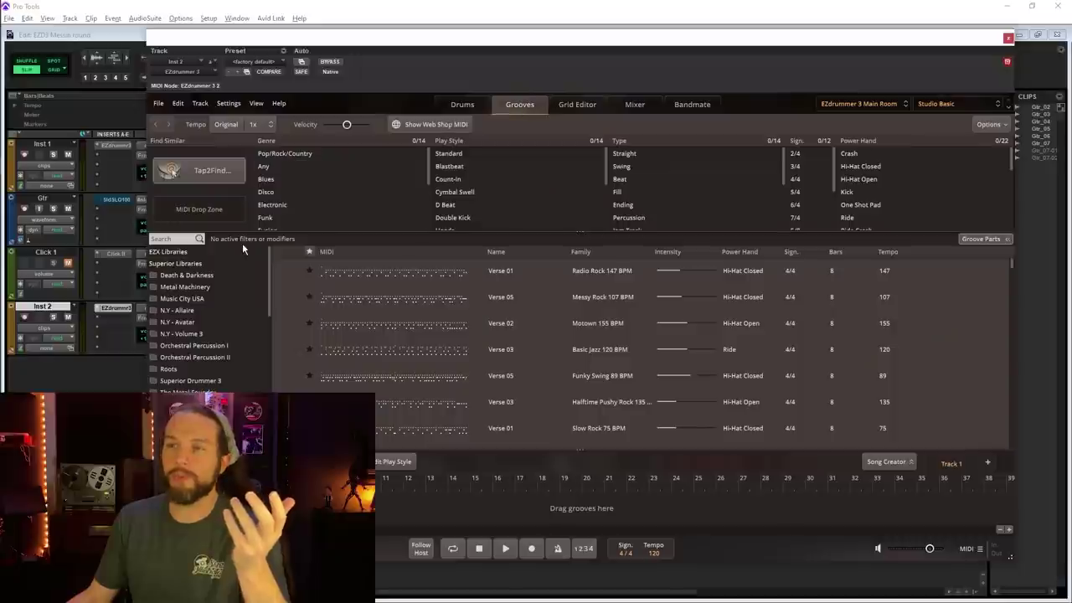
click(240, 128)
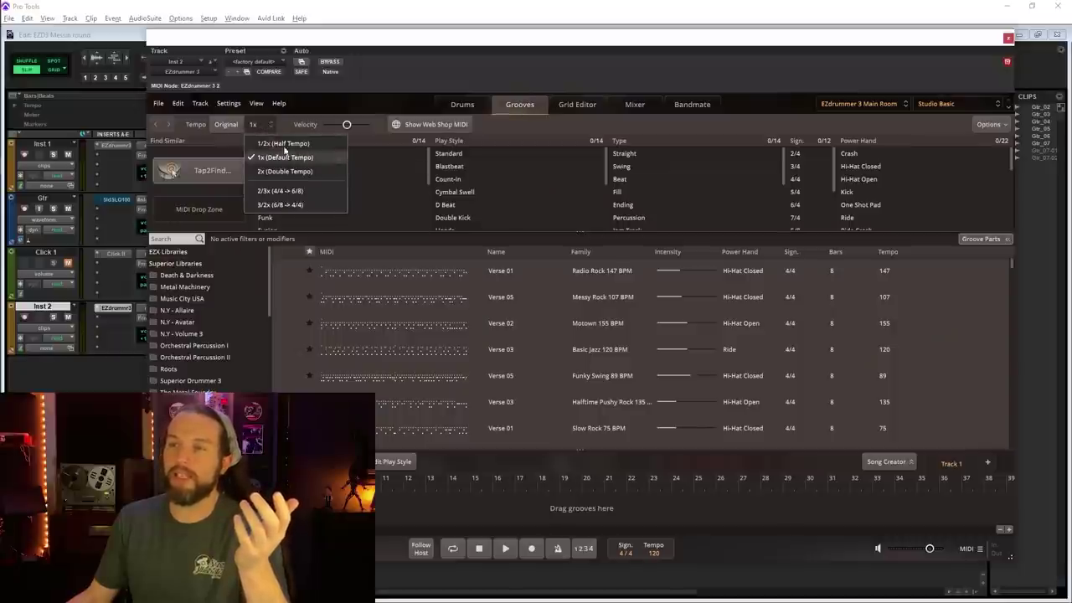
click(344, 126)
click(693, 105)
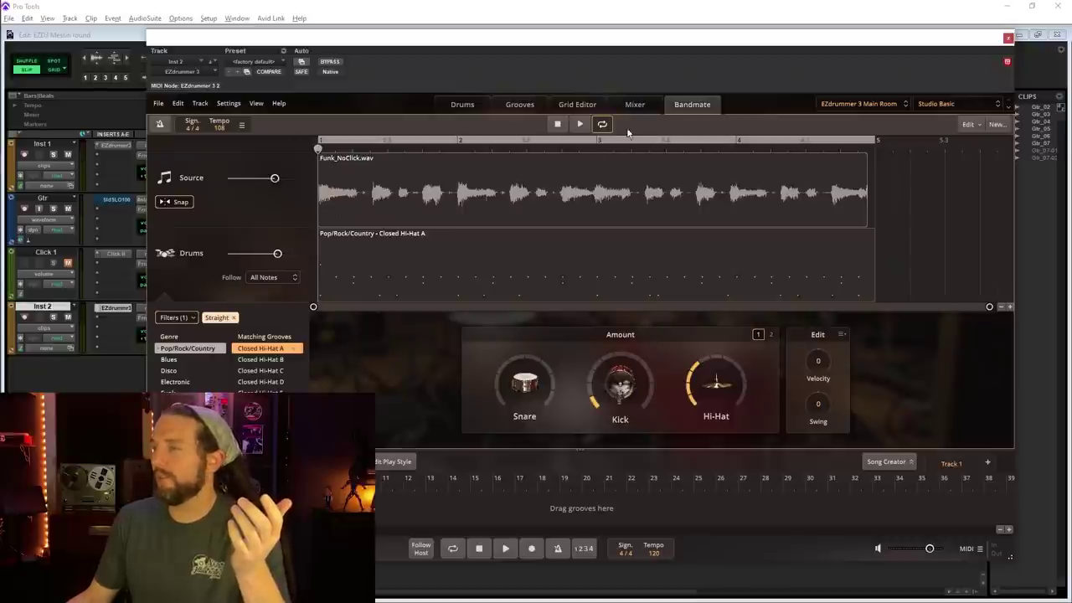
click(970, 124)
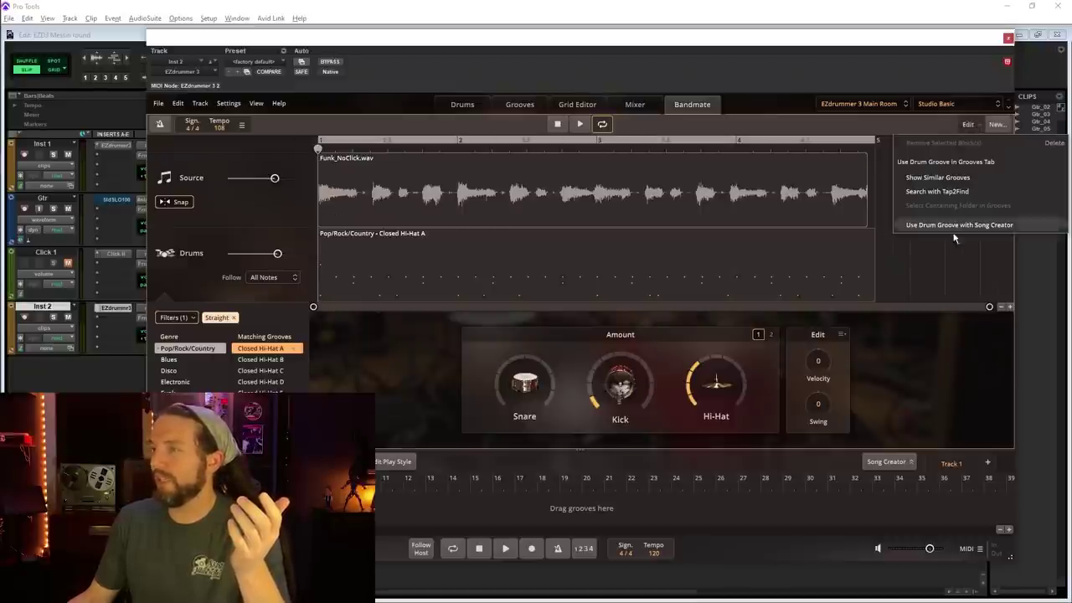
click(894, 130)
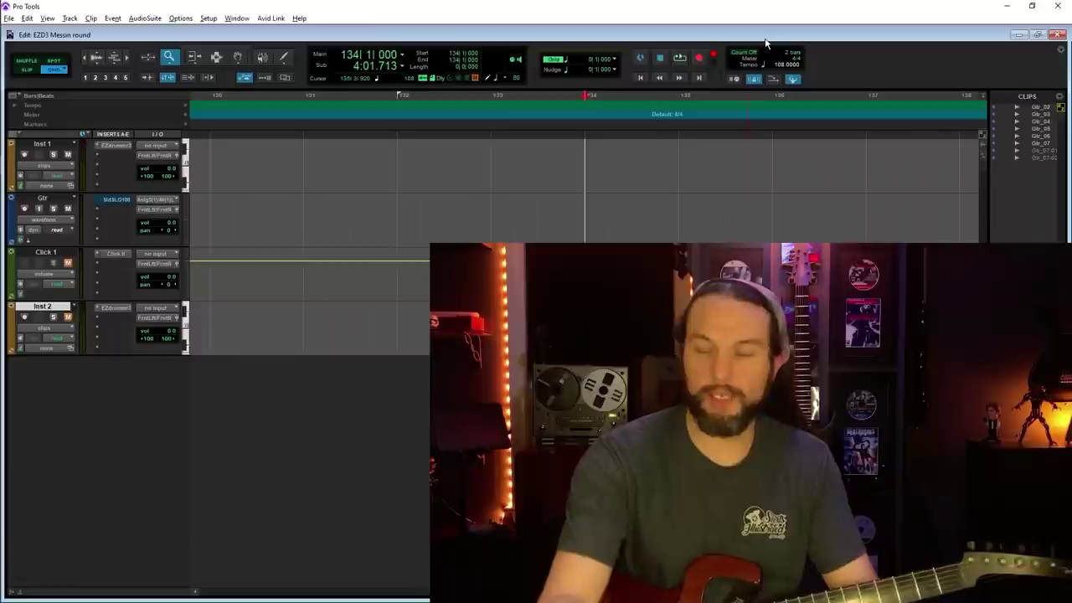
Step: Record a guitar take on the Gtr track from bar 134, zooming out to view the session
key(space)
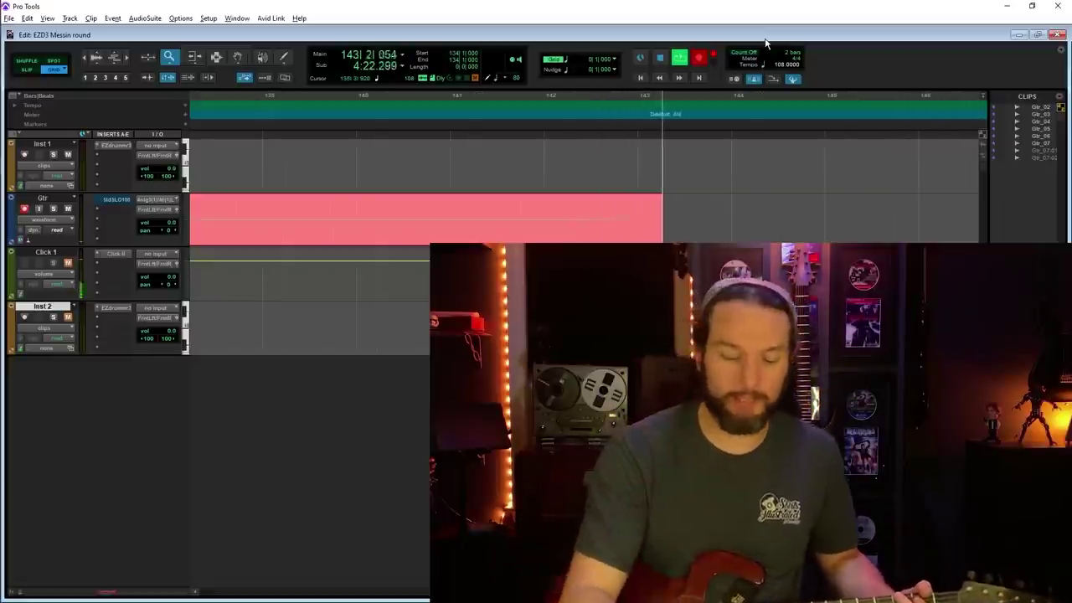
key(ctrl+bracketleft)
key(ctrl+bracketleft)
key(ctrl+bracketleft)
key(ctrl+bracketleft)
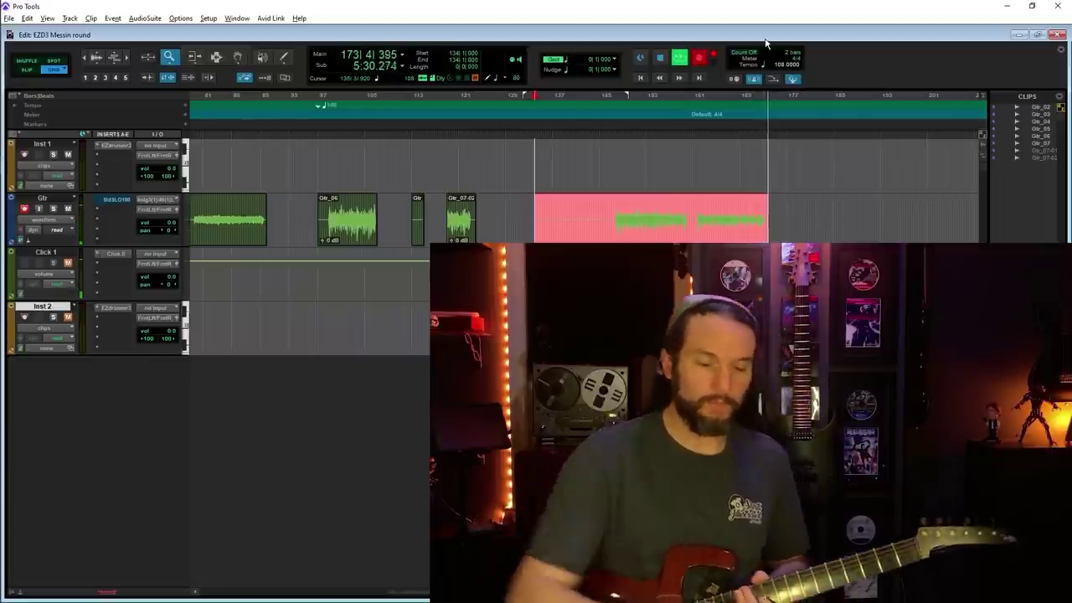
Step: Stop recording, zoom into the Gtr_08 take around bars 146–161, and switch to Slip mode
key(space)
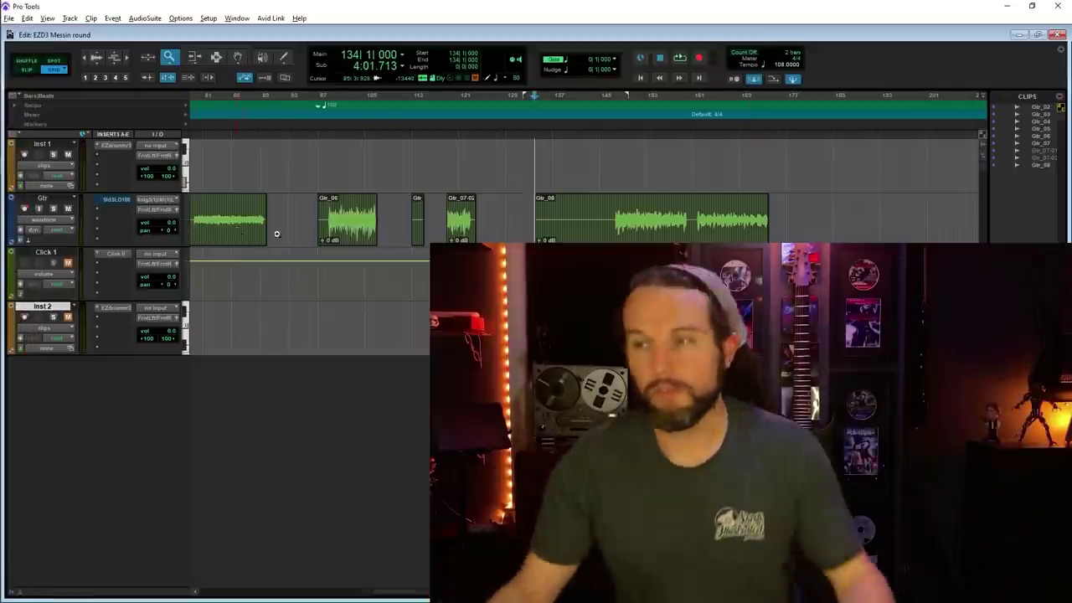
drag(607, 223, 776, 225)
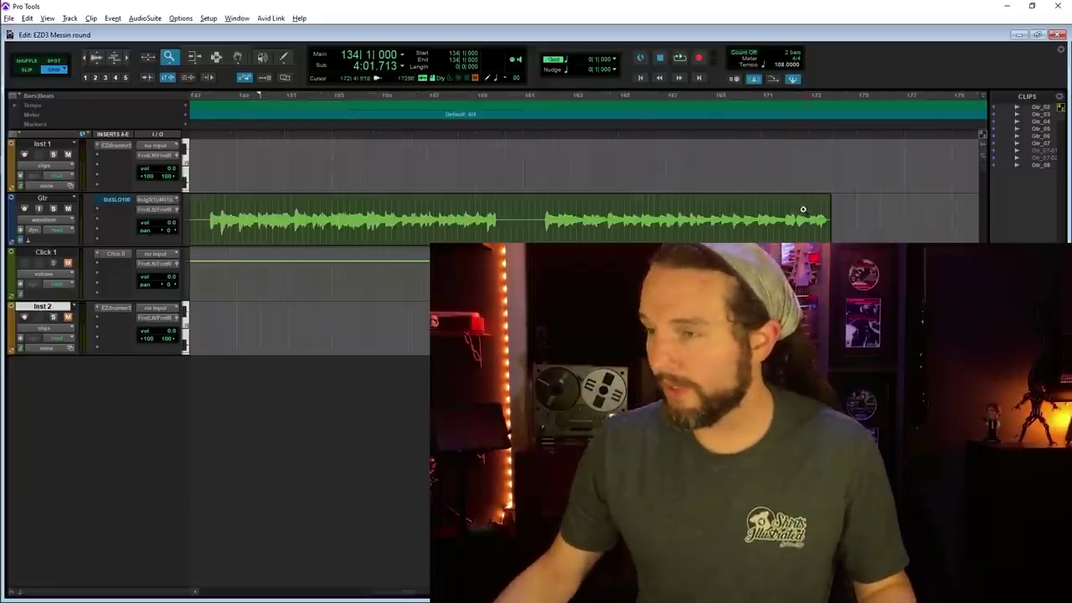
scroll(414, 247, left, 5)
drag(411, 247, 790, 213)
click(27, 68)
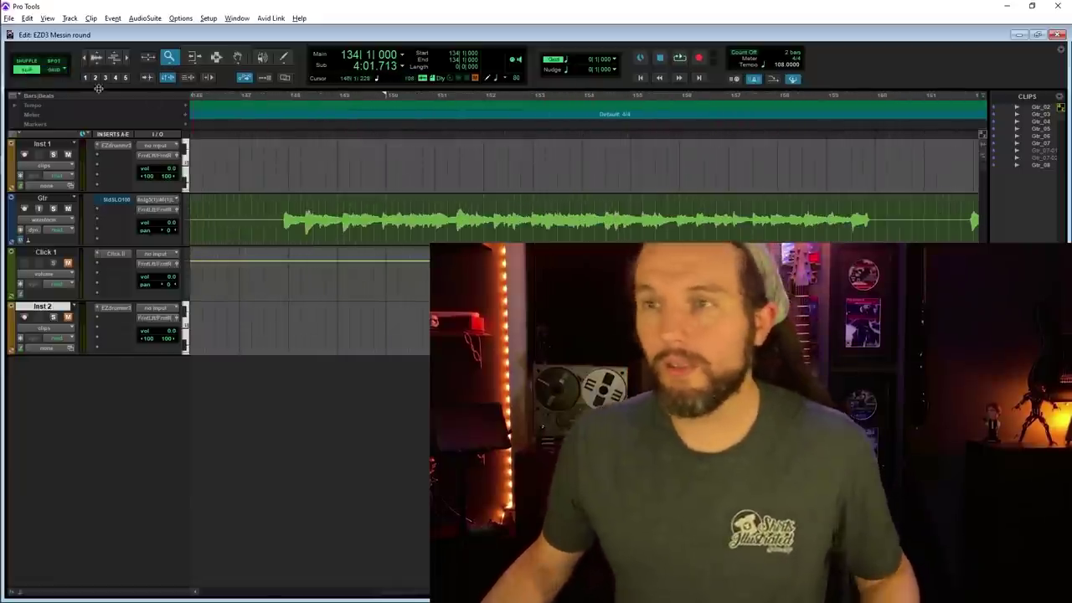
click(216, 58)
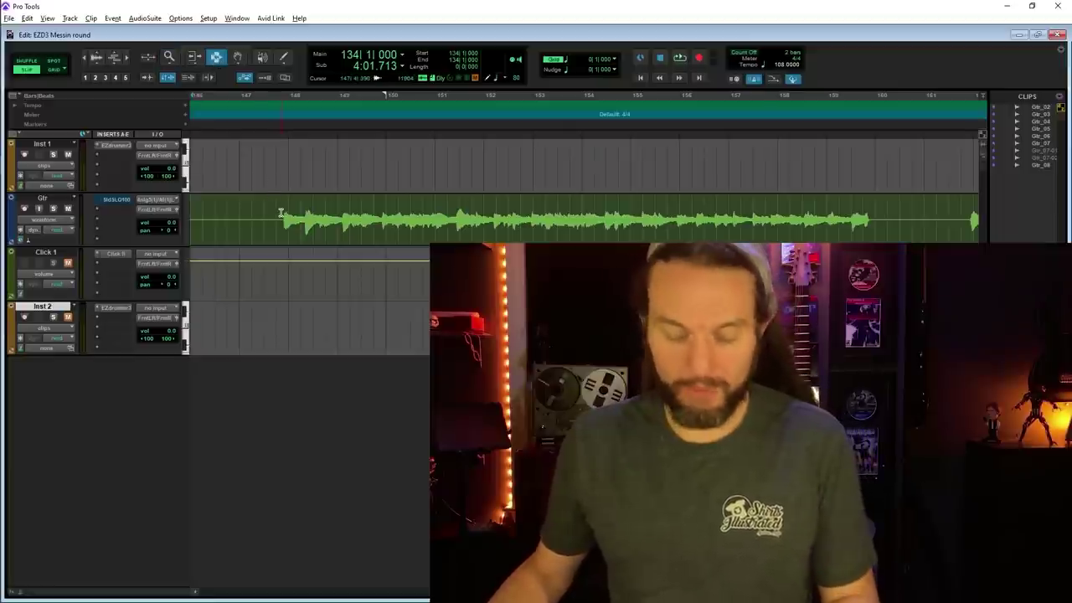
key(ctrl+bracketright)
scroll(297, 218, left, 5)
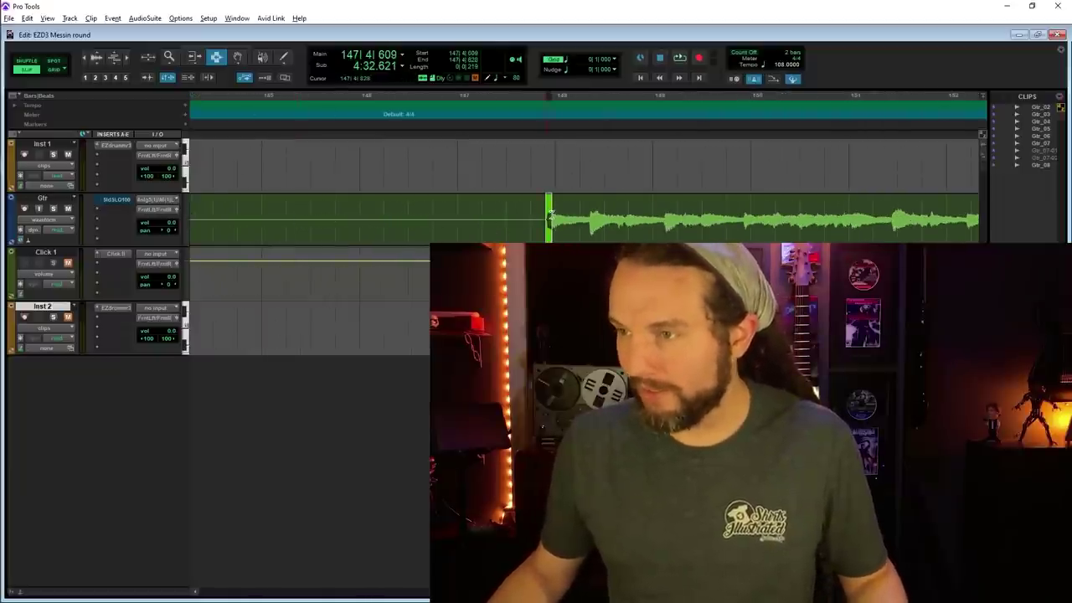
Step: Make a trial selection of the riff up to bar 152, then play from bar 148
click(567, 218)
drag(547, 220, 923, 205)
key(r)
key(r)
click(589, 171)
key(space)
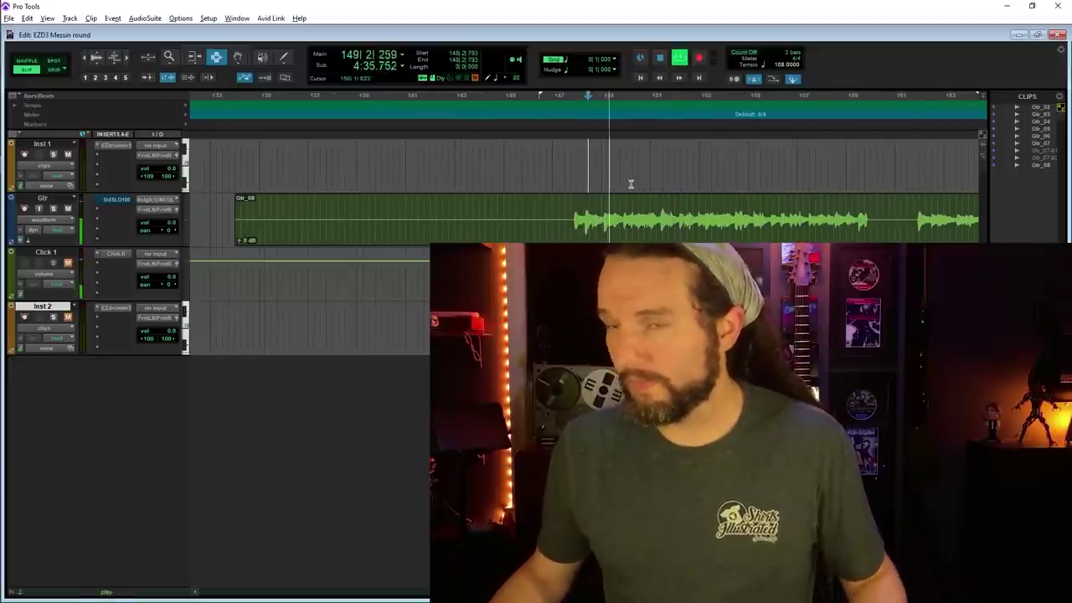
Step: Zoom to bars 147–158 and select the riff from bar 148 to bar 154
key(F5)
click(838, 240)
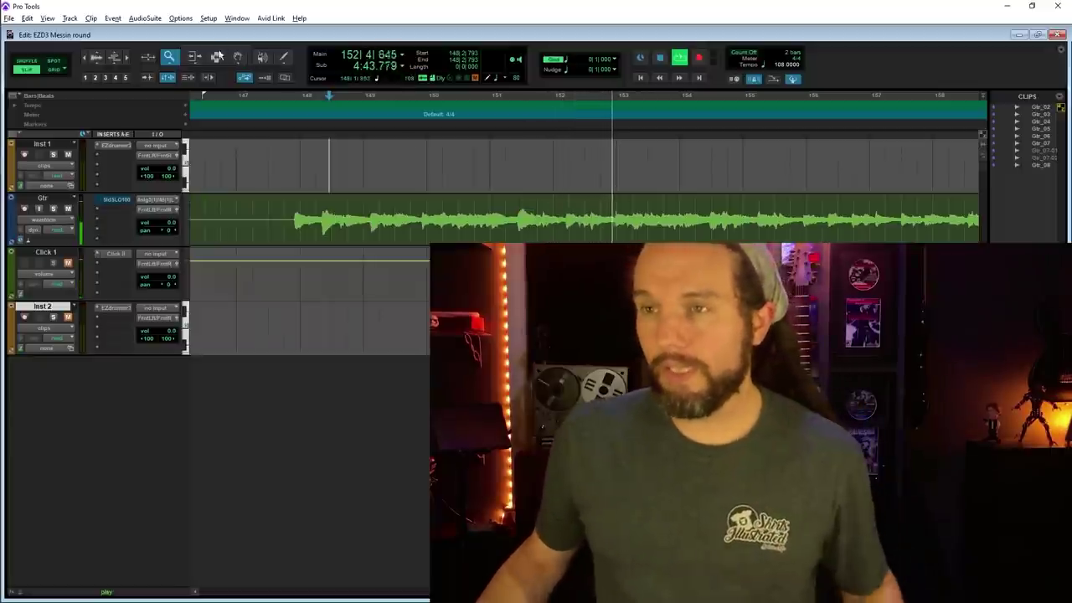
key(F6)
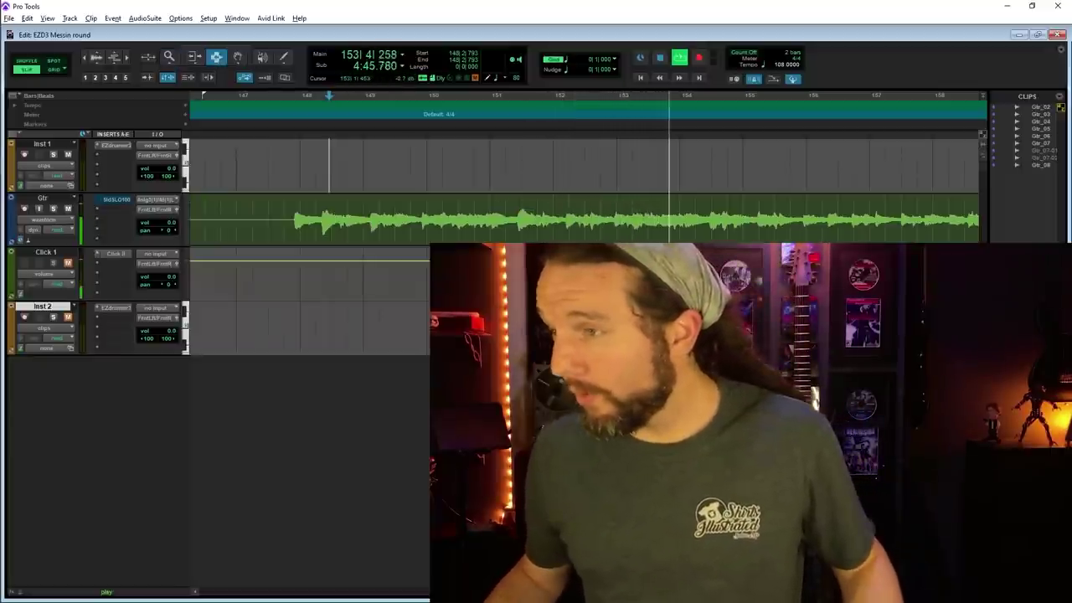
key(space)
drag(685, 219, 295, 223)
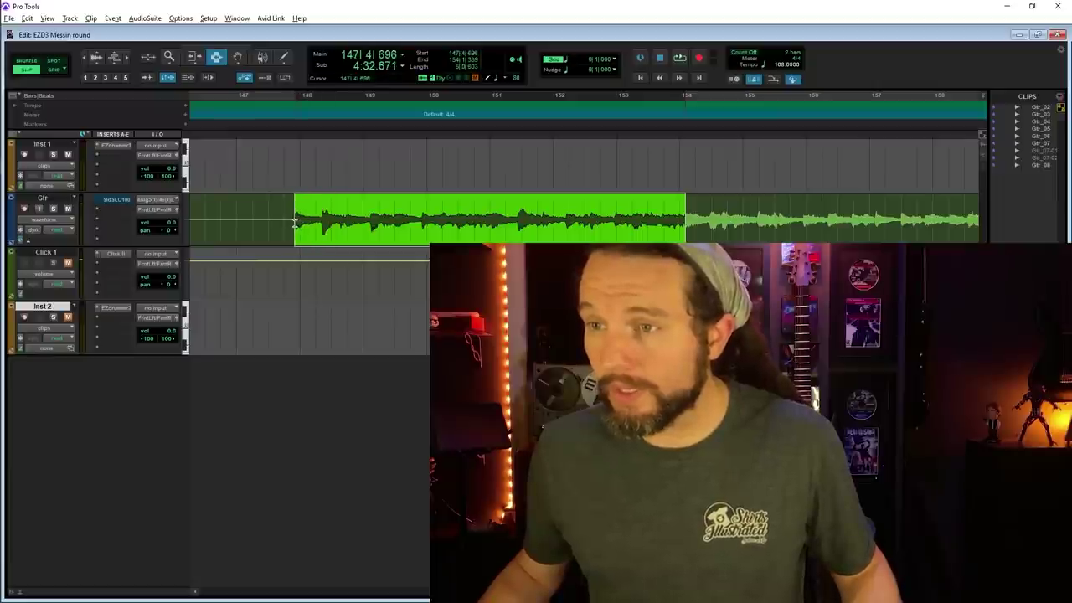
Step: Audition the selected riff, then open Bounce Mix as WAV (BWF) named Knock_ShortTight
key(space)
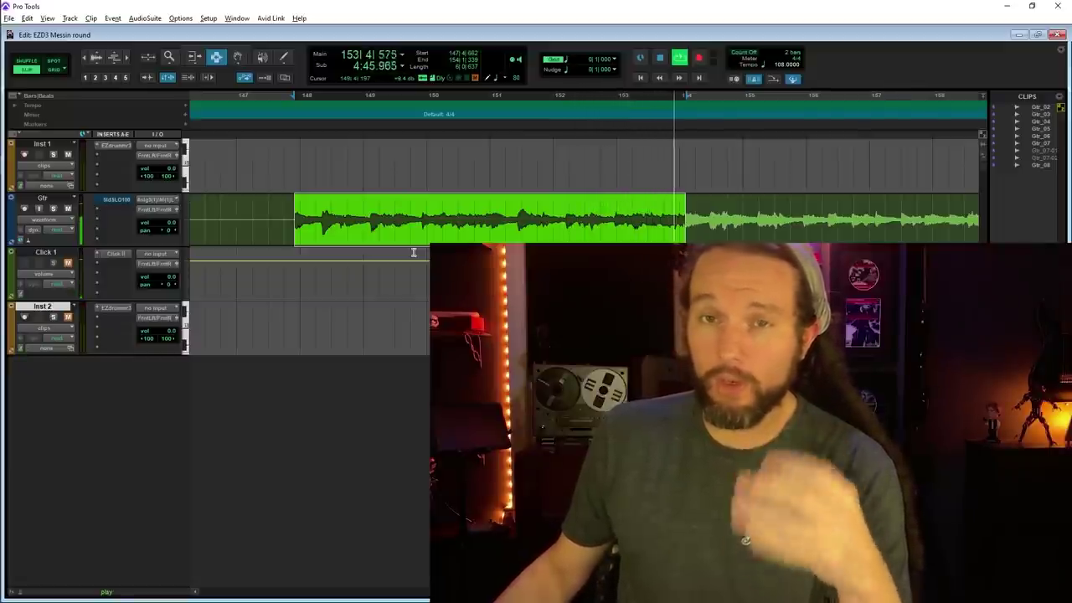
key(space)
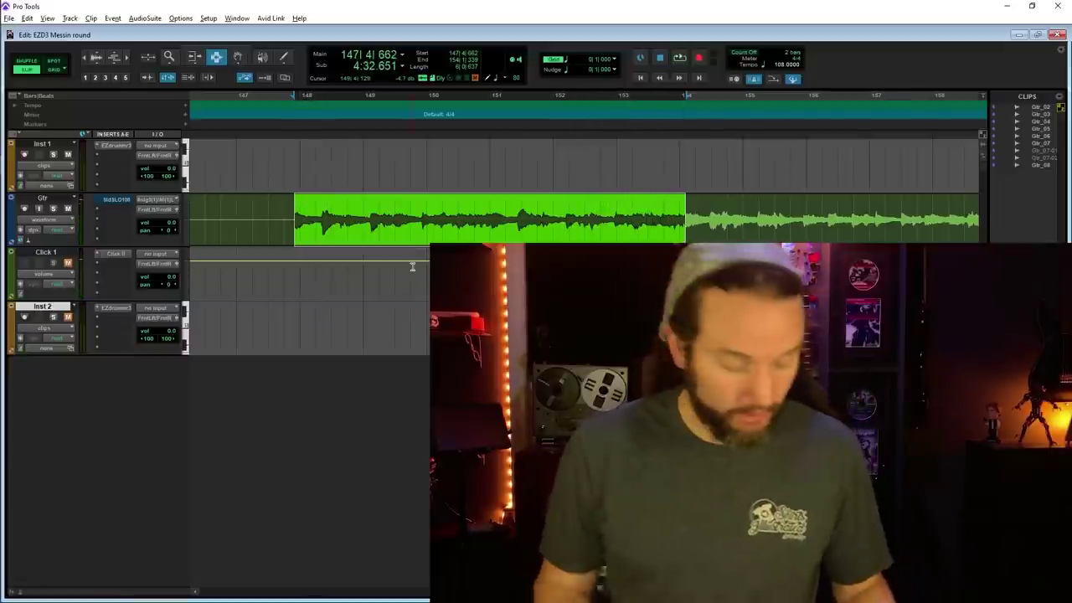
key(ctrl+alt+b)
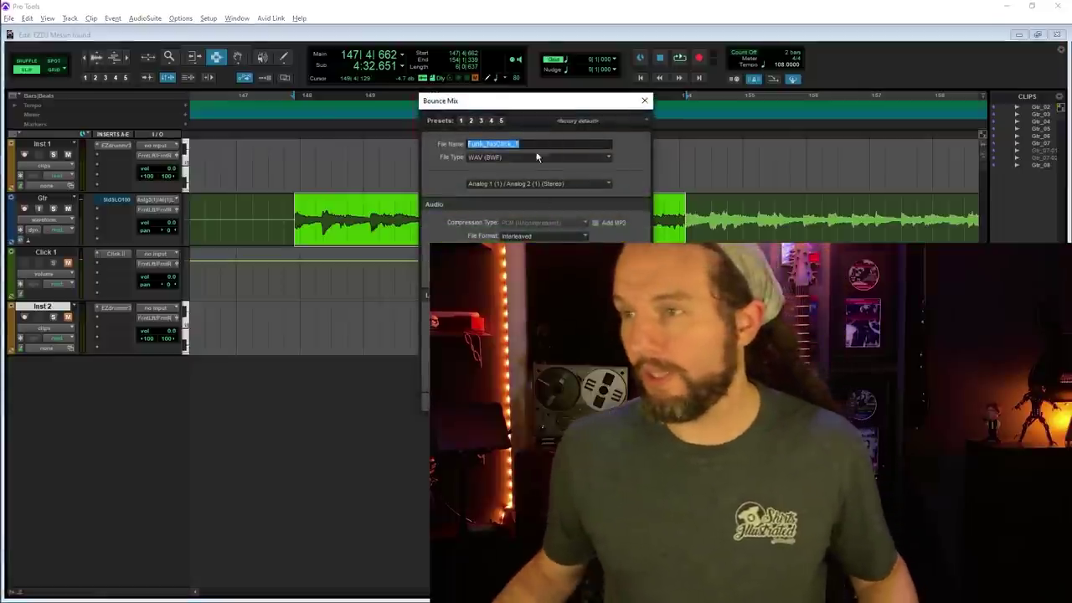
text(Knock_)
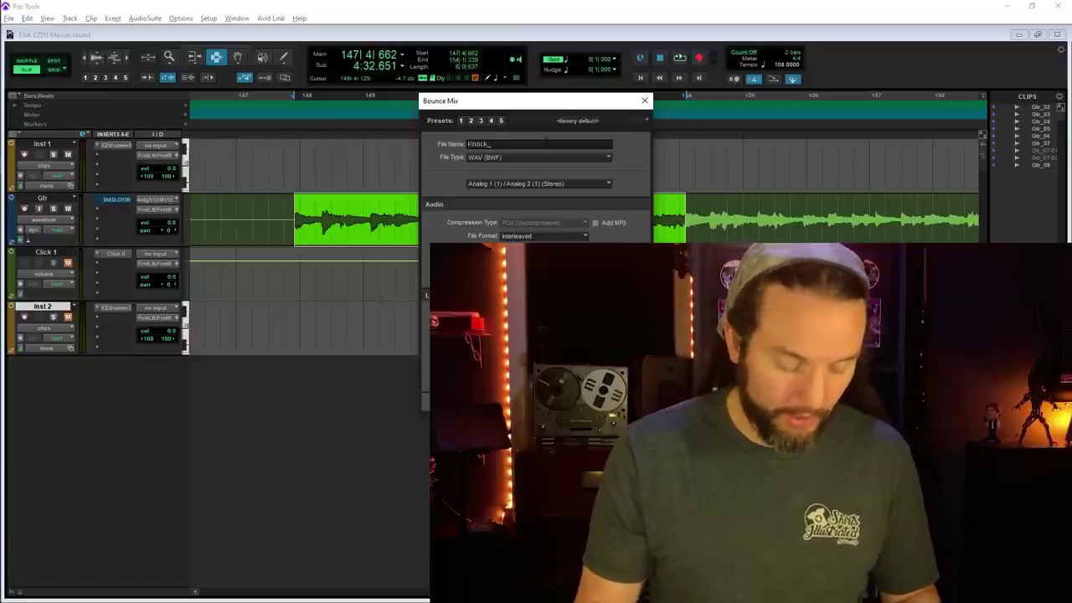
text(ShortTight)
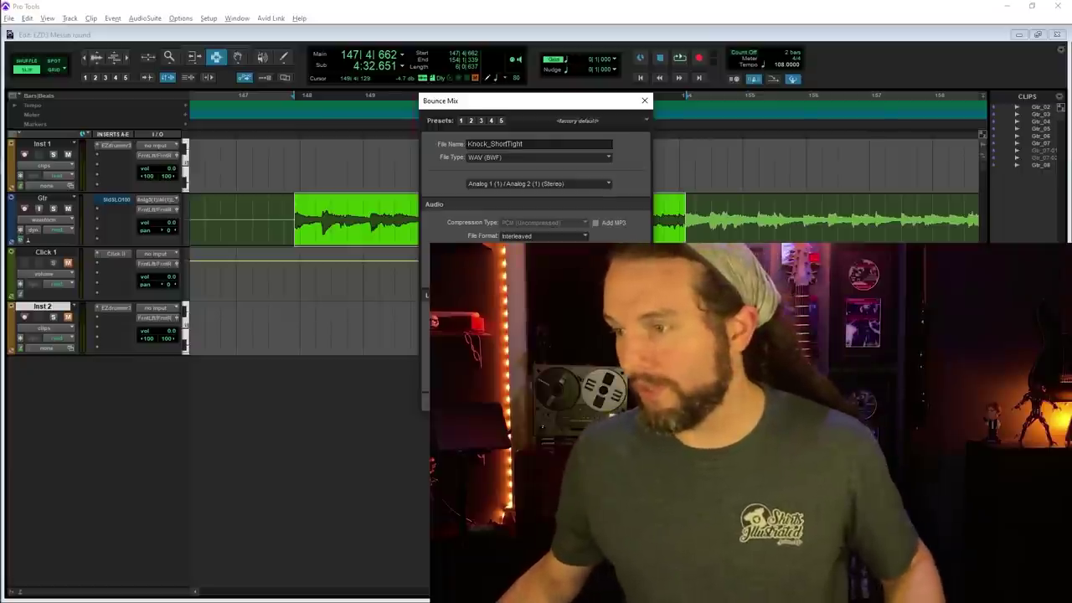
Step: Cancel the short bounce and audition the guitar riff from bars 158 and 154
key(Return)
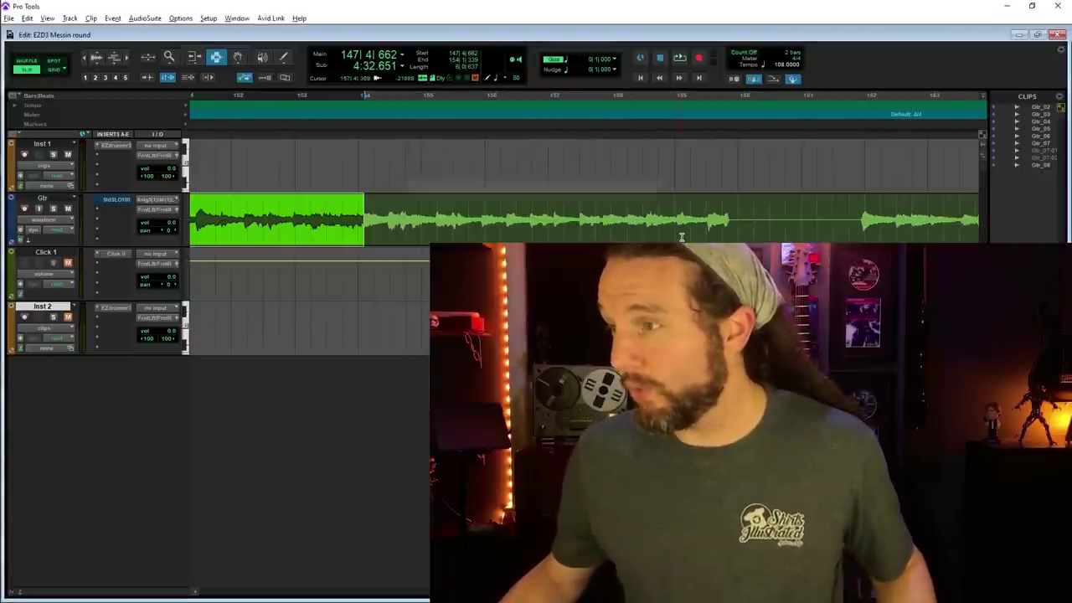
click(615, 98)
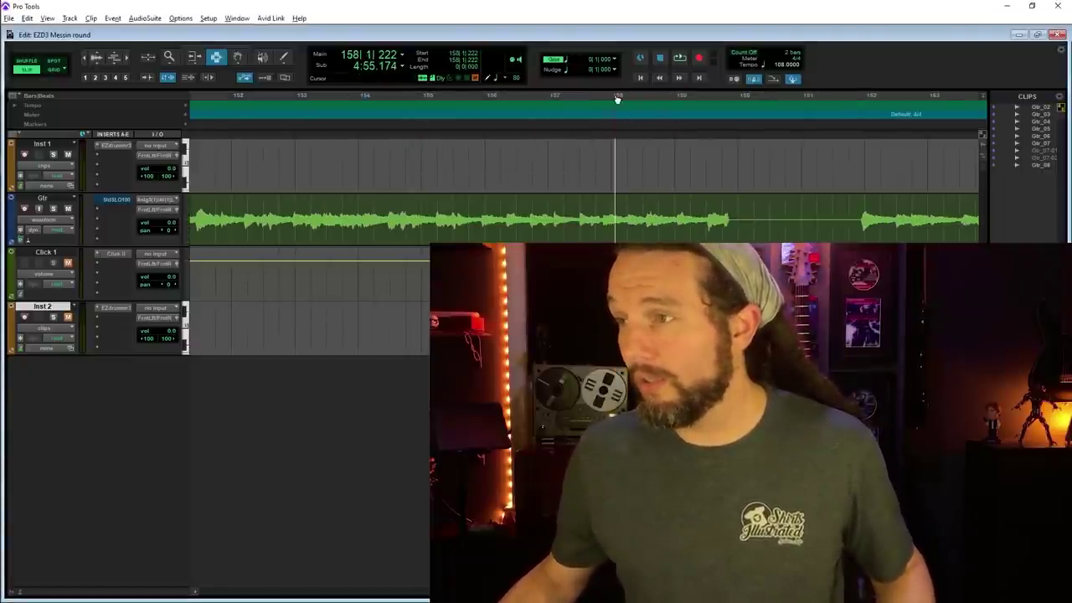
key(space)
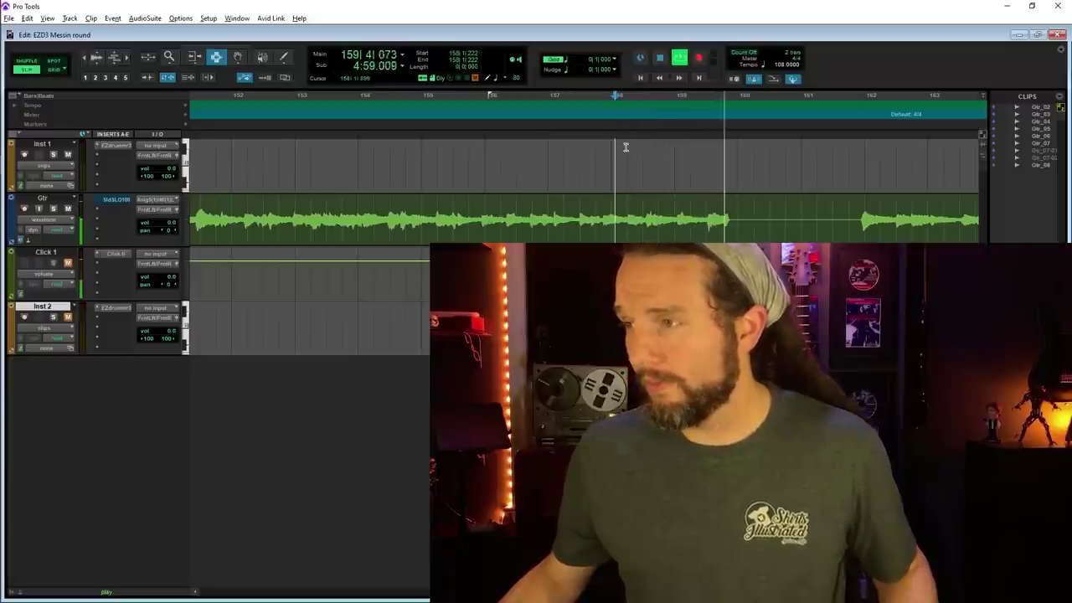
key(space)
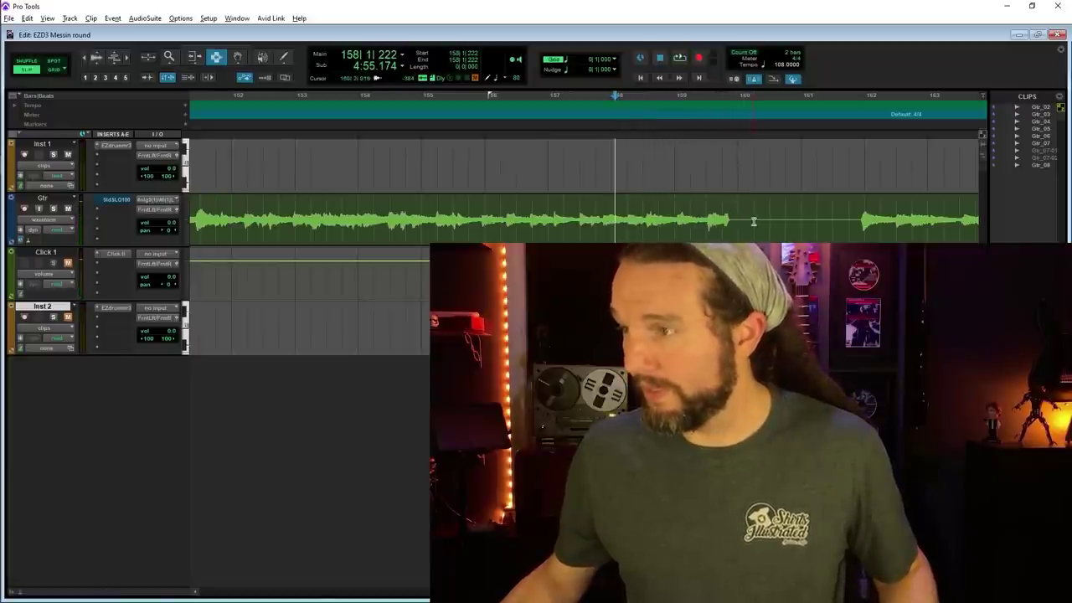
mouse_move(754, 221)
mouse_down()
mouse_move(193, 221)
mouse_move(734, 221)
mouse_up()
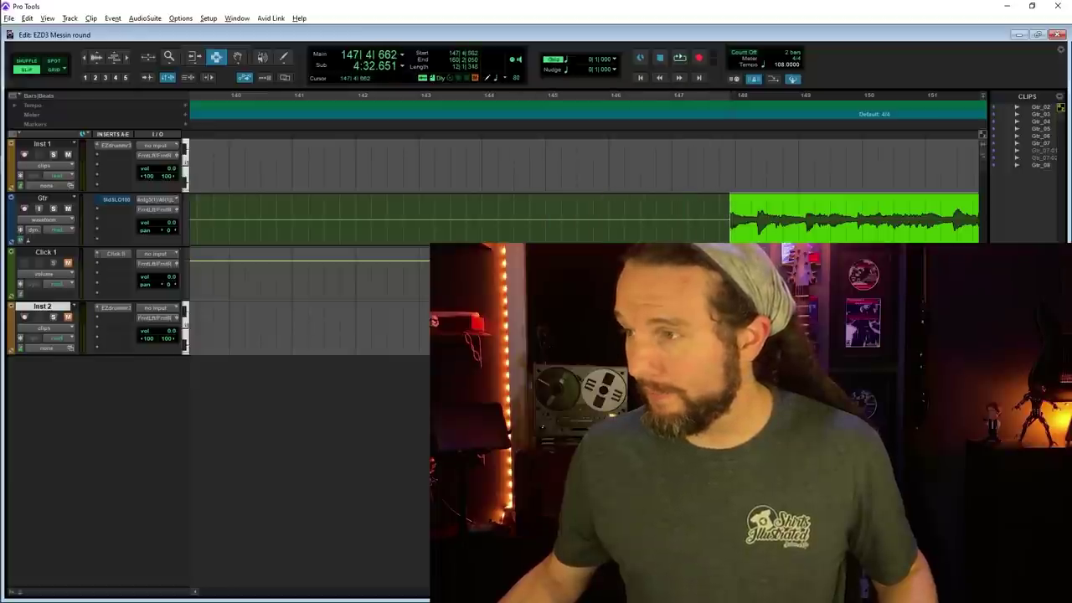
key(alt+f)
key(ctrl+bracketleft)
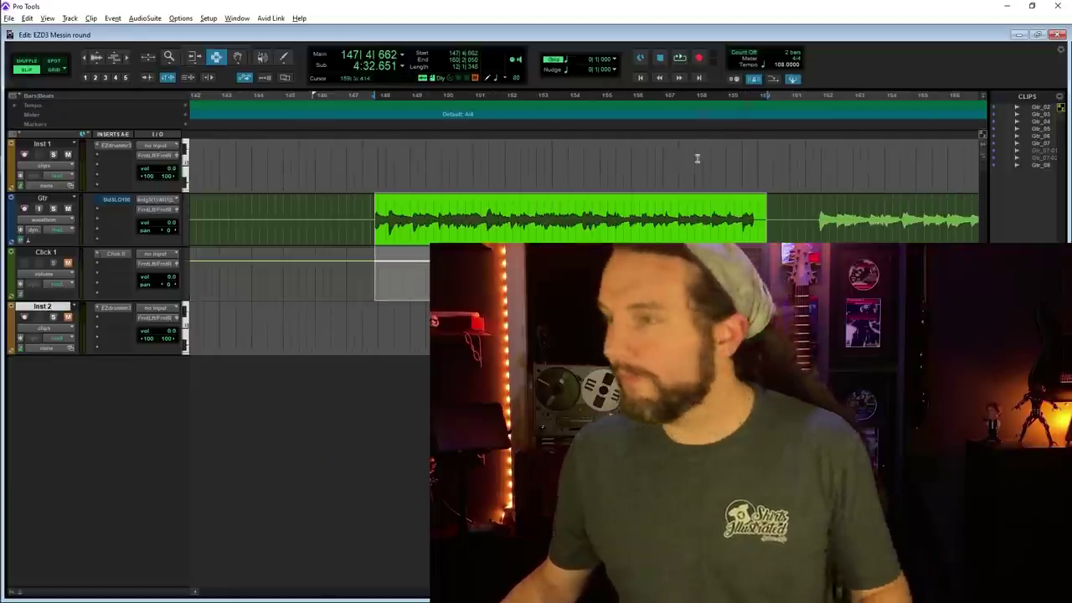
click(586, 100)
key(space)
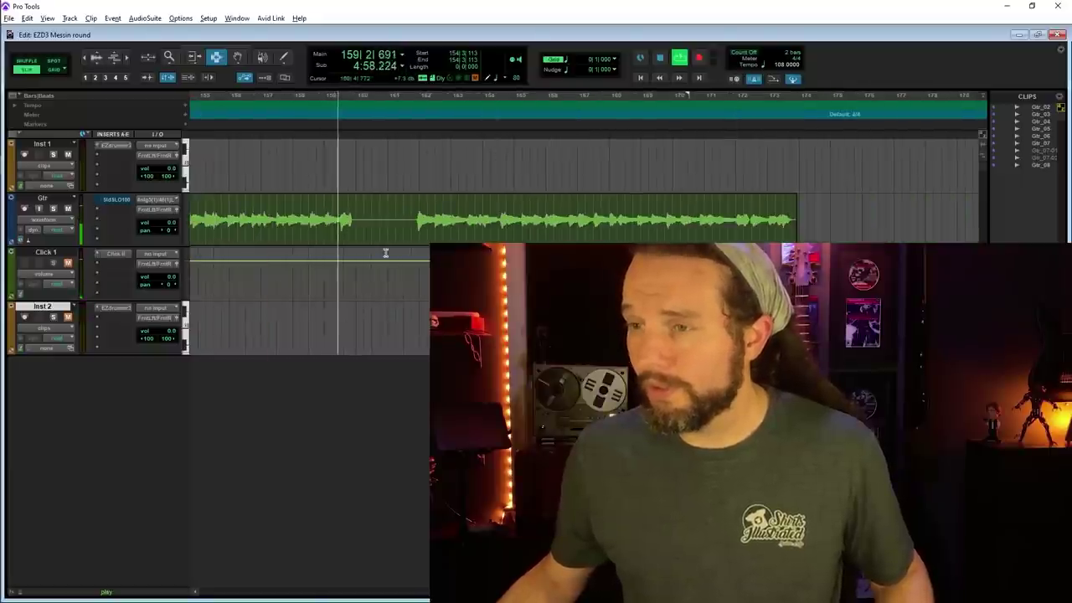
key(space)
Step: Select the guitar passage from about bar 148 to bar 160, starting on the riff's first hit
drag(362, 222, 750, 234)
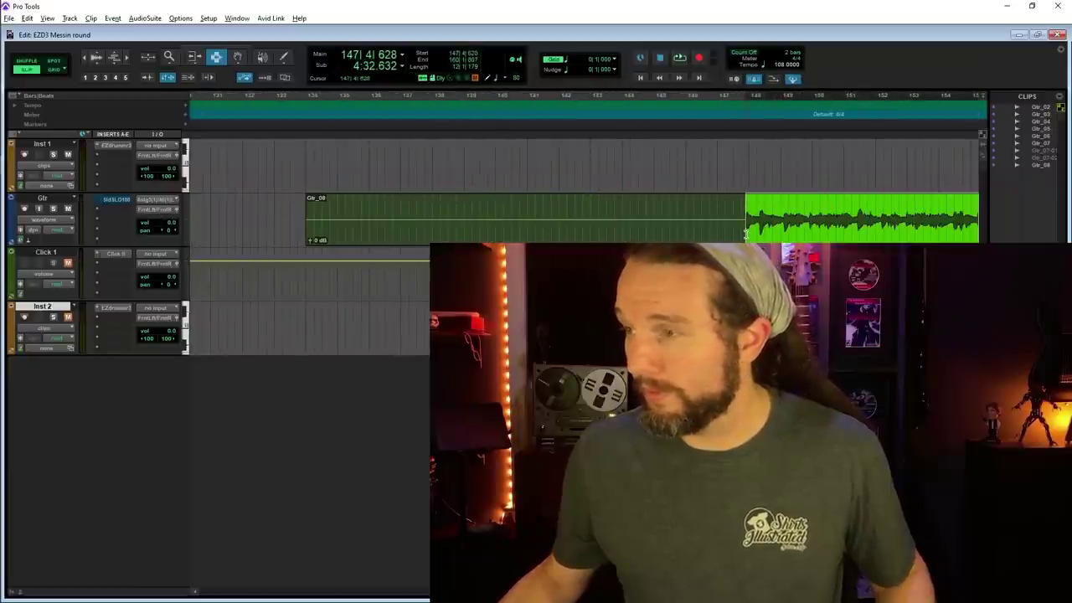
scroll(745, 226, right, 5)
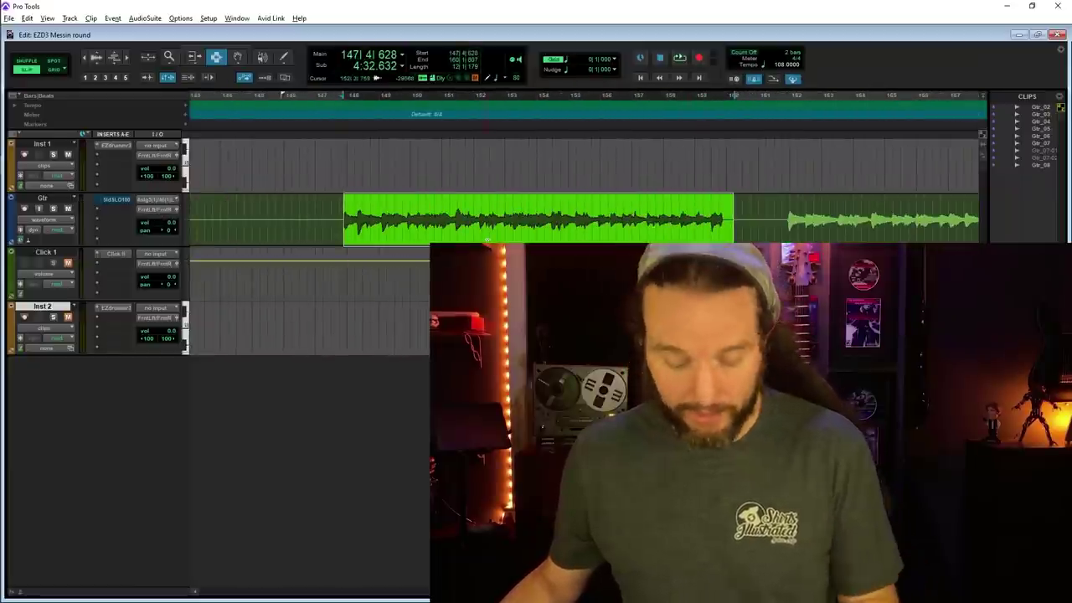
key(ctrl+bracketright)
key(ctrl+bracketright)
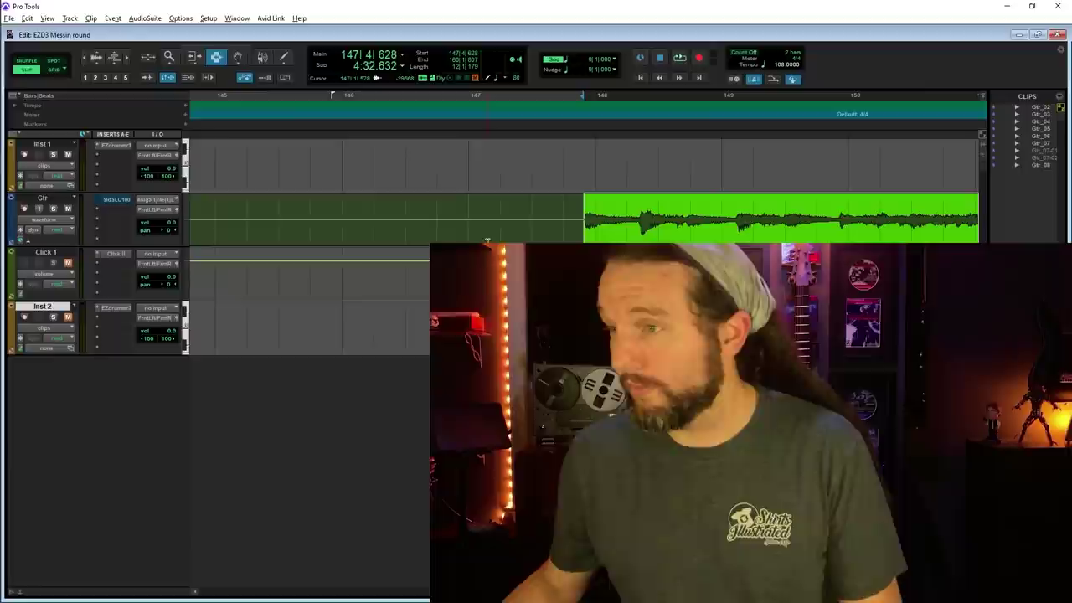
shift+click(574, 233)
shift+click(587, 233)
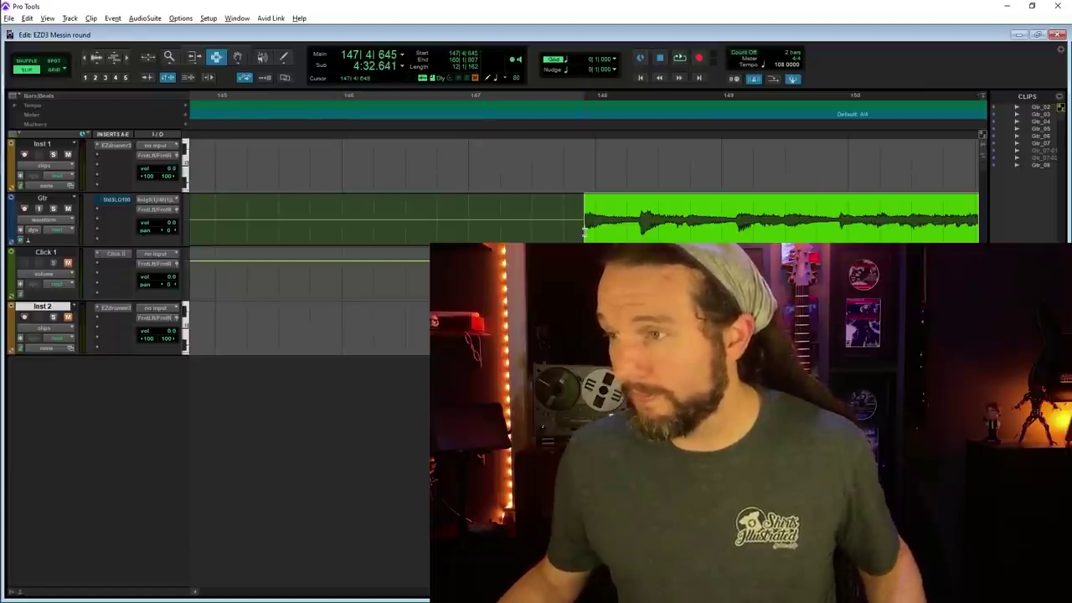
Step: Bounce the selection to a WAV named Knock_LongTight
key(ctrl+alt+b)
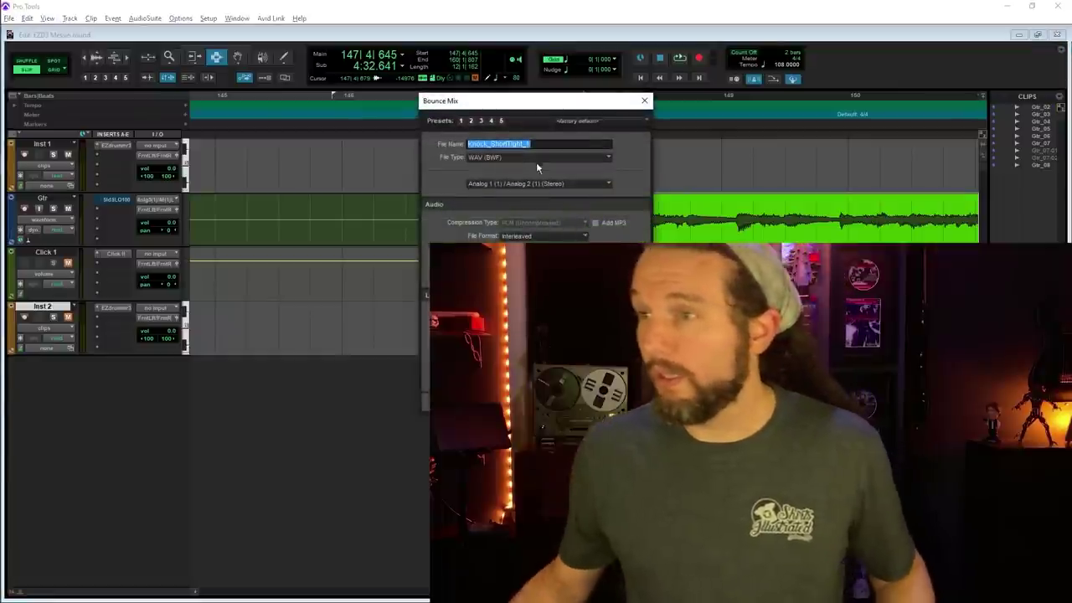
key(Right)
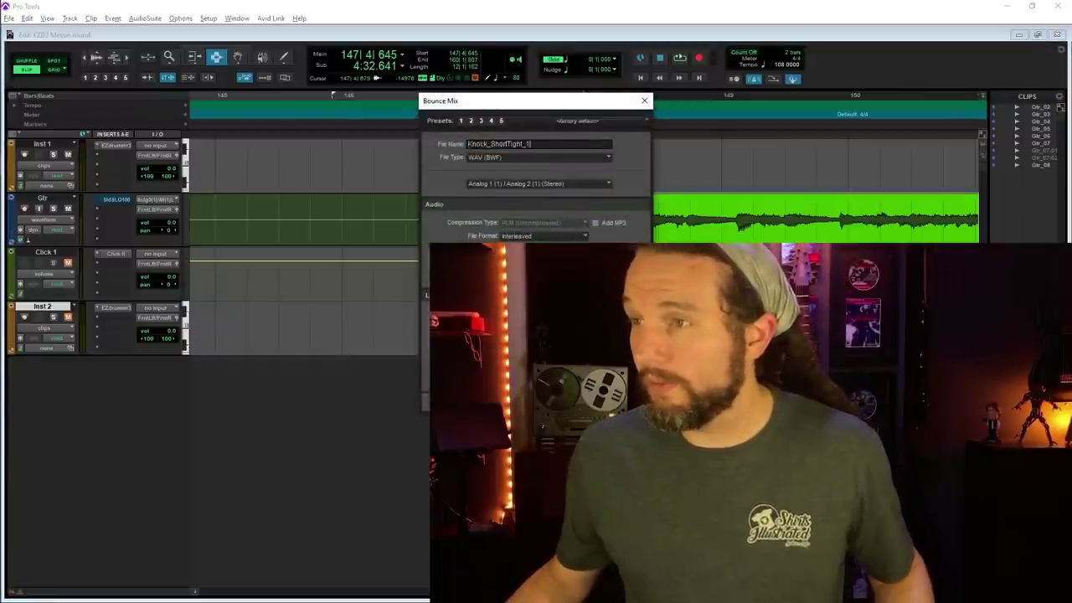
key(BackSpace)
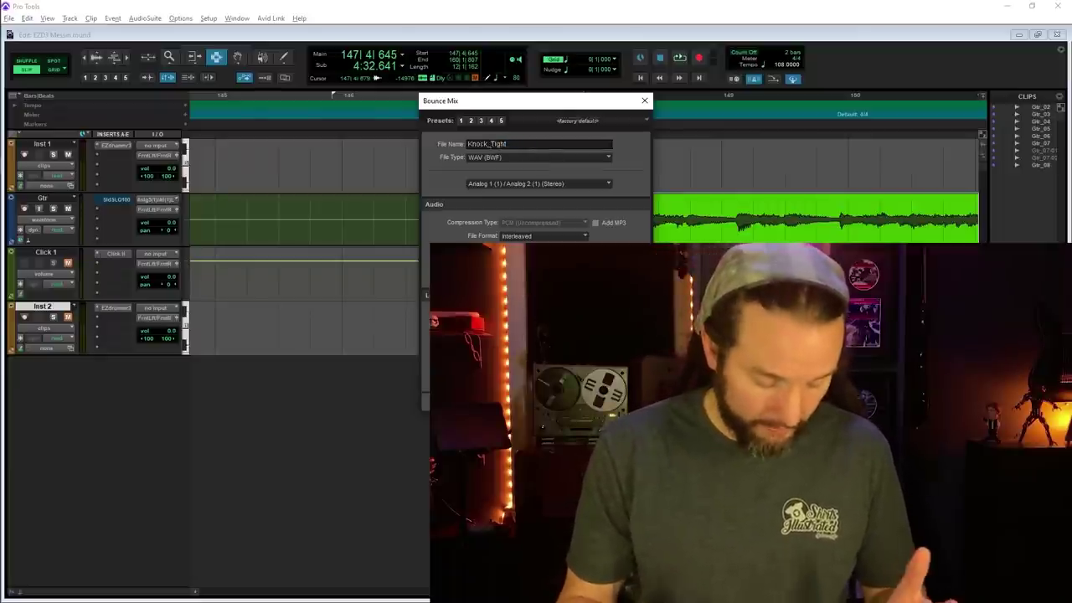
text(Long)
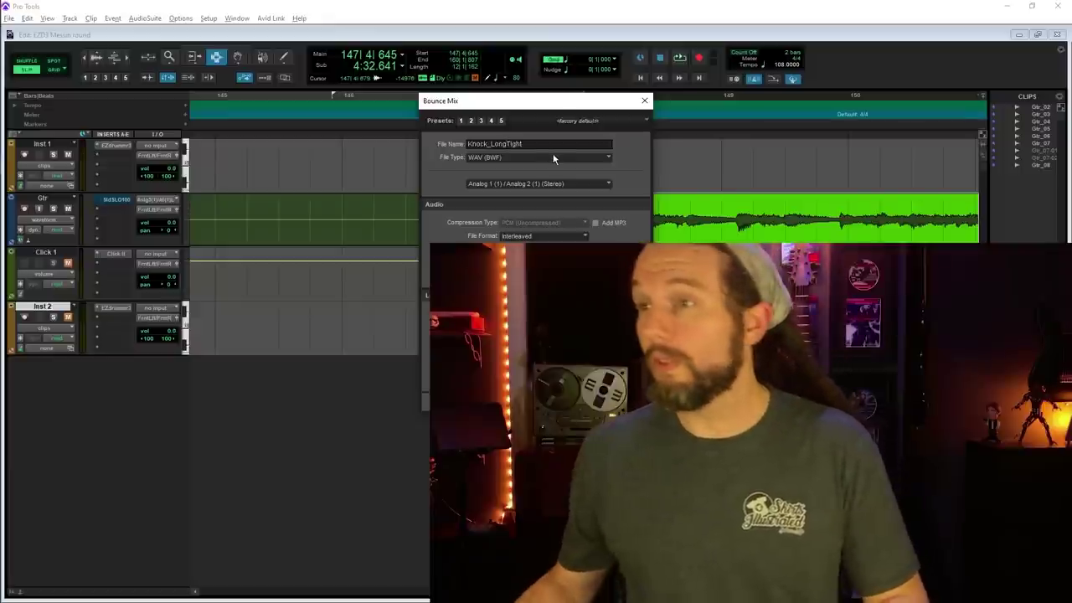
key(Return)
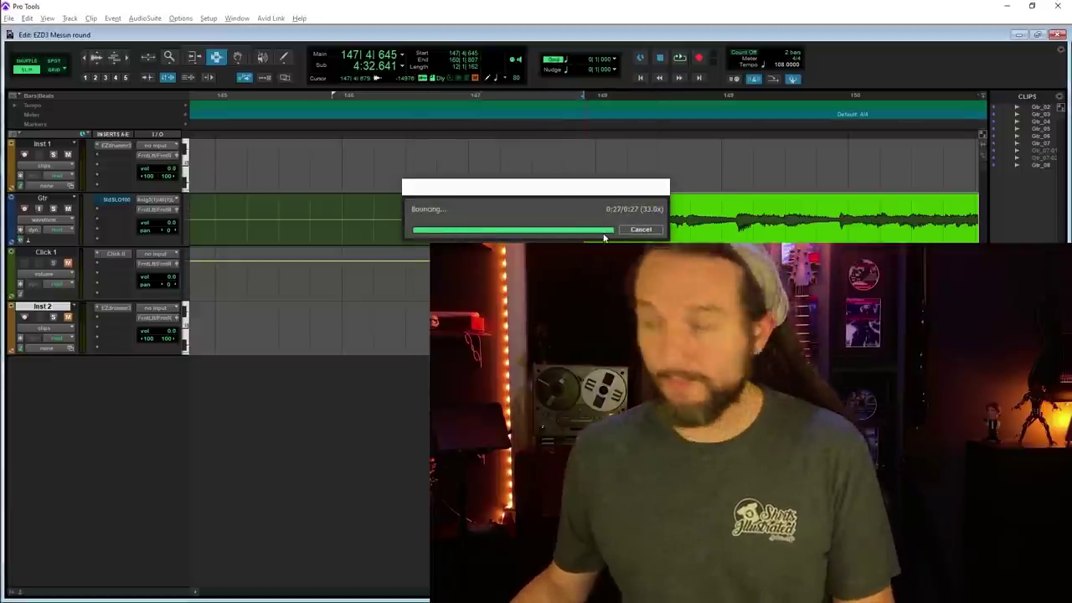
Step: Play the Gtr_08 clip and zoom in on the later part of the riff
scroll(603, 238, down, 6)
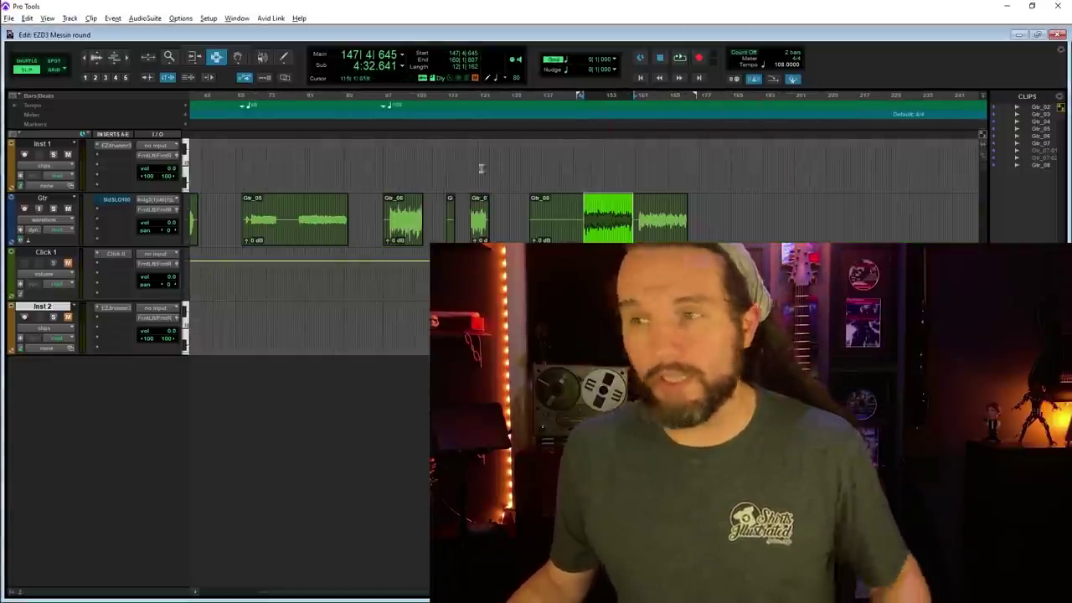
click(640, 217)
key(space)
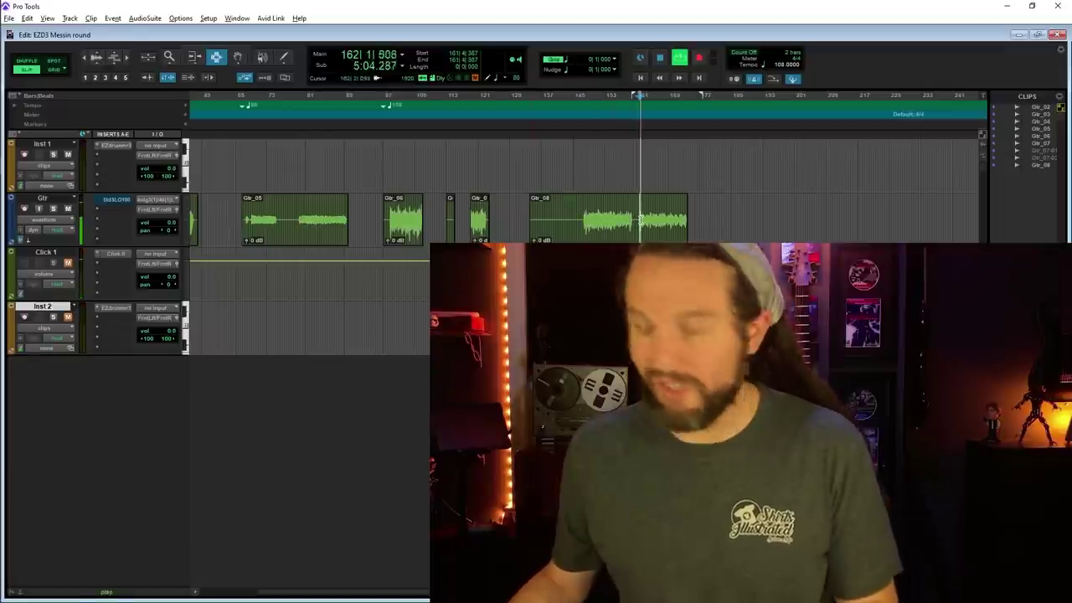
scroll(640, 219, up, 5)
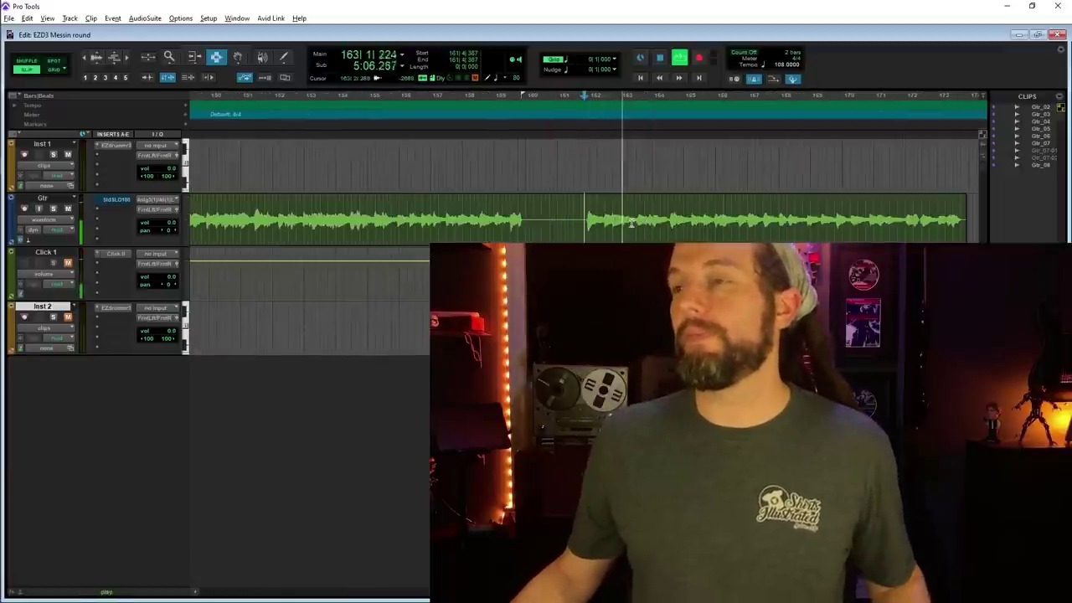
key(F5)
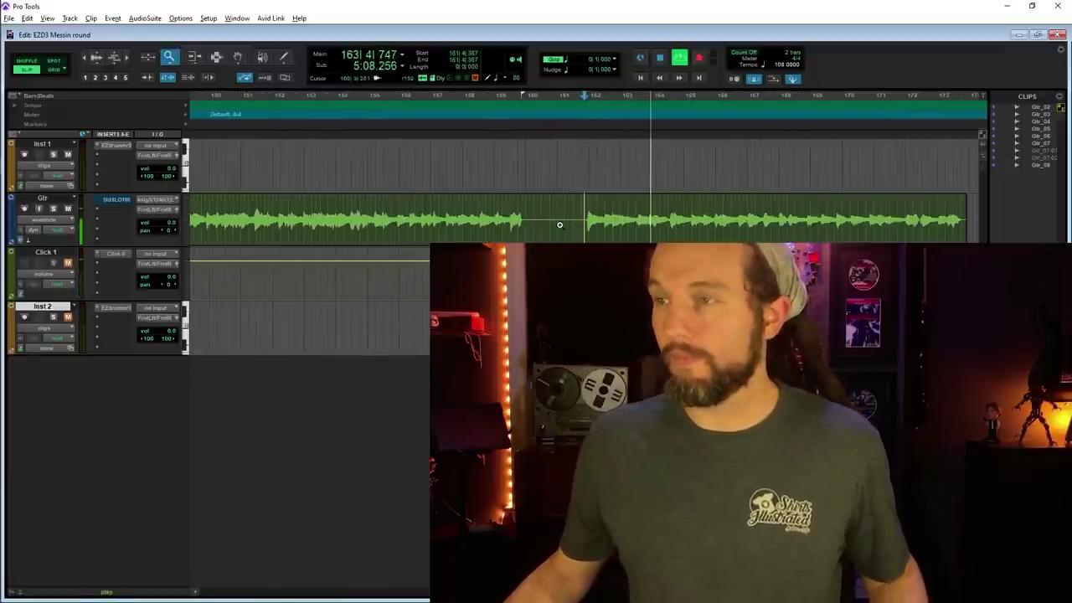
click(587, 237)
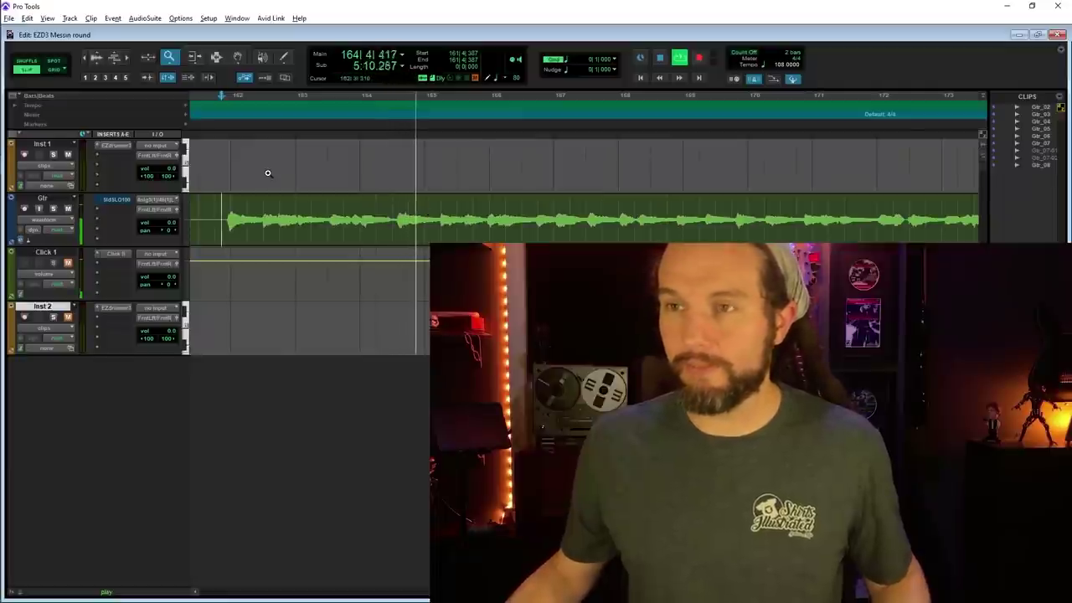
key(F8)
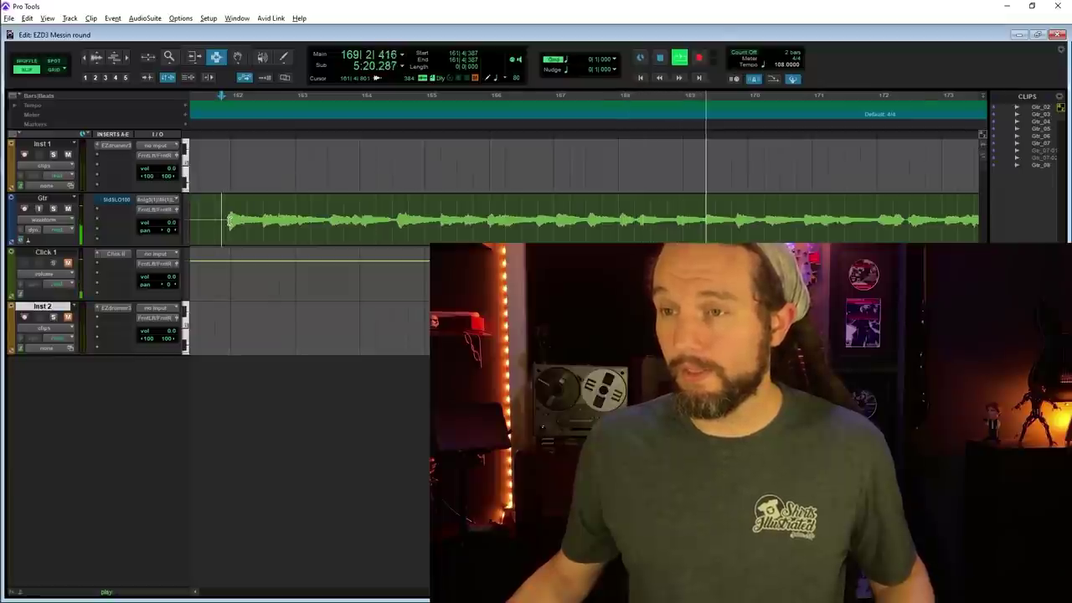
Step: Select the guitar passage over bars 162–170, audition it, and bring up Bounce Mix
drag(228, 220, 765, 239)
key(space)
key(space)
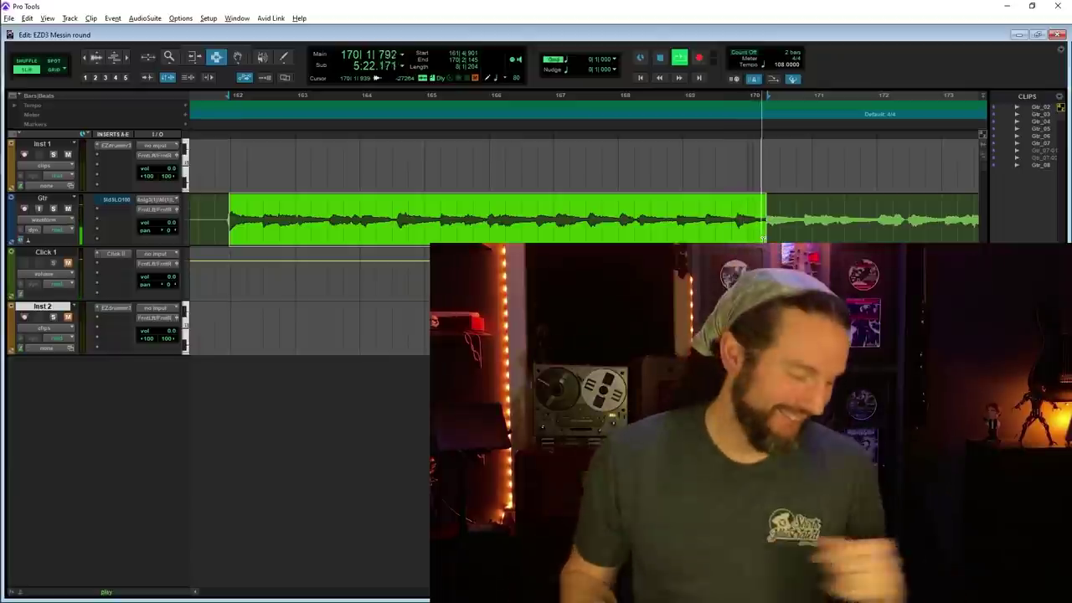
key(space)
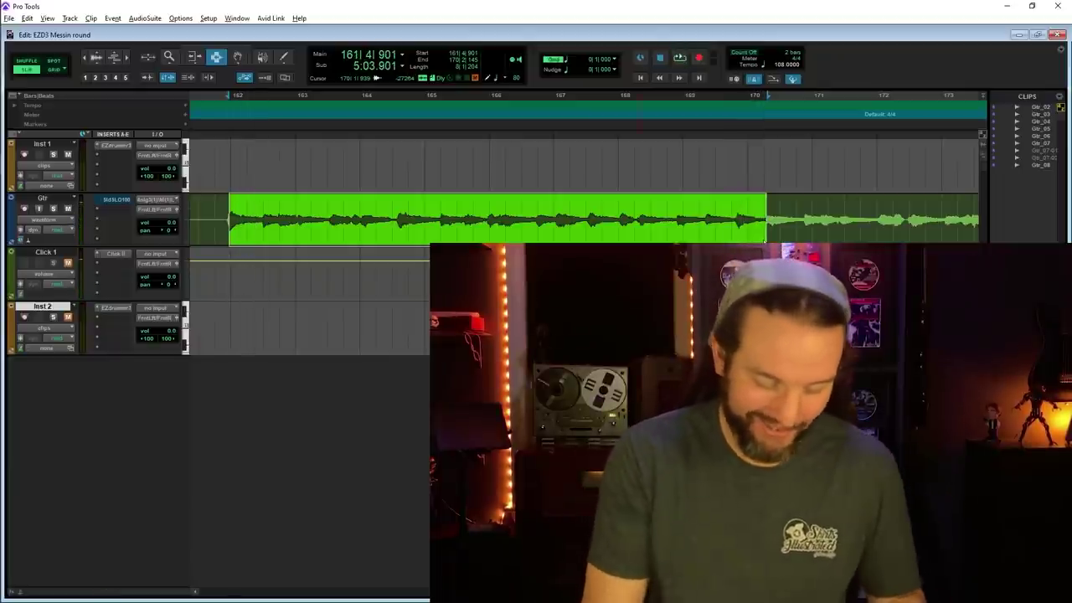
key(ctrl+alt+b)
Step: Change the bounce file name from Knock_LongTight_1 to Knock_ShortLoose and start the bounce
click(498, 144)
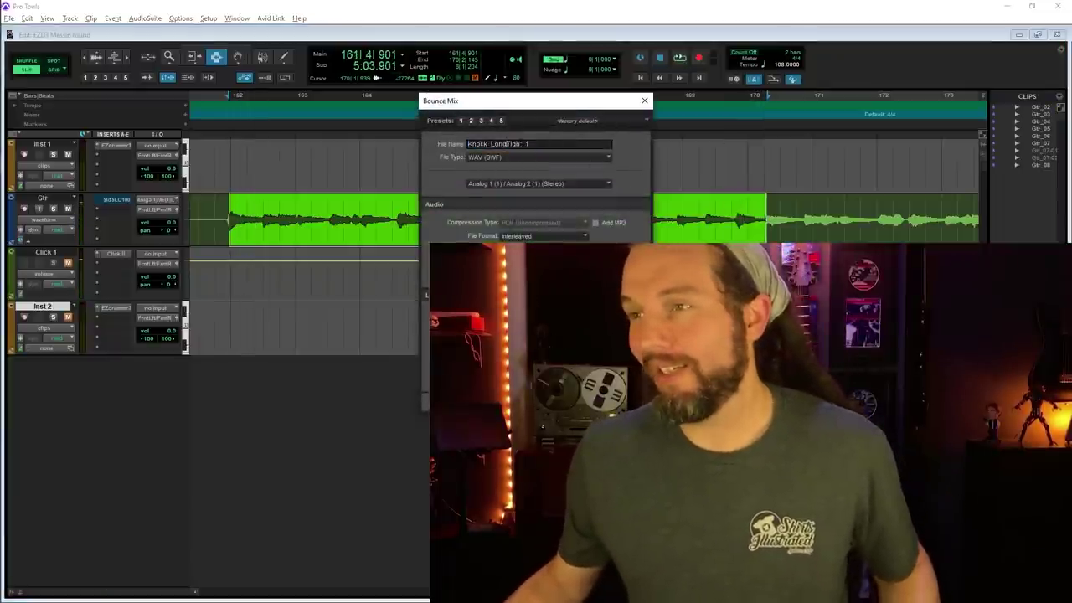
key(shift+Left)
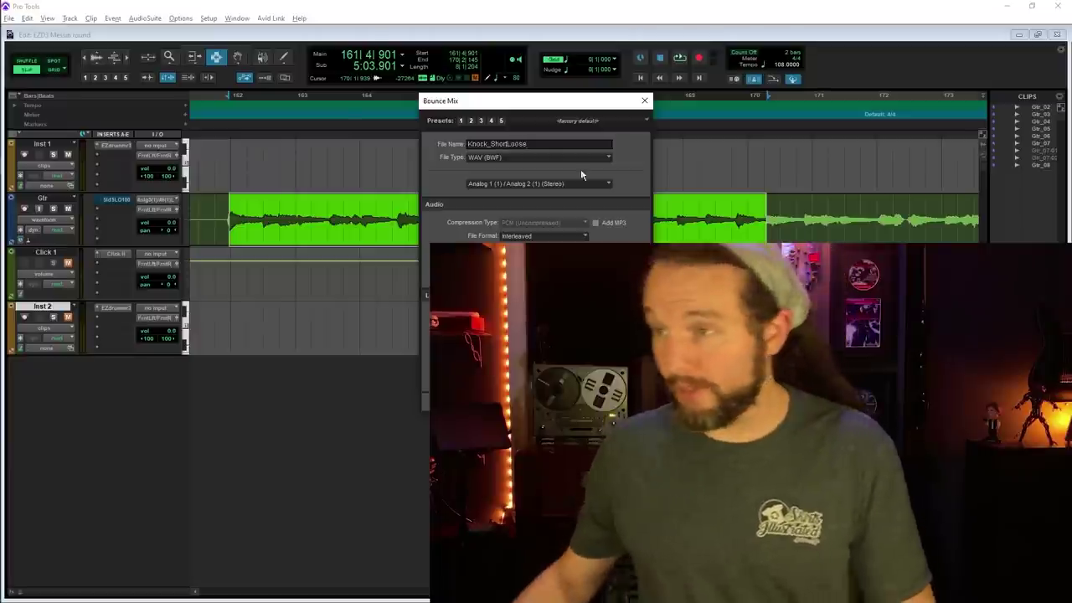
click(619, 400)
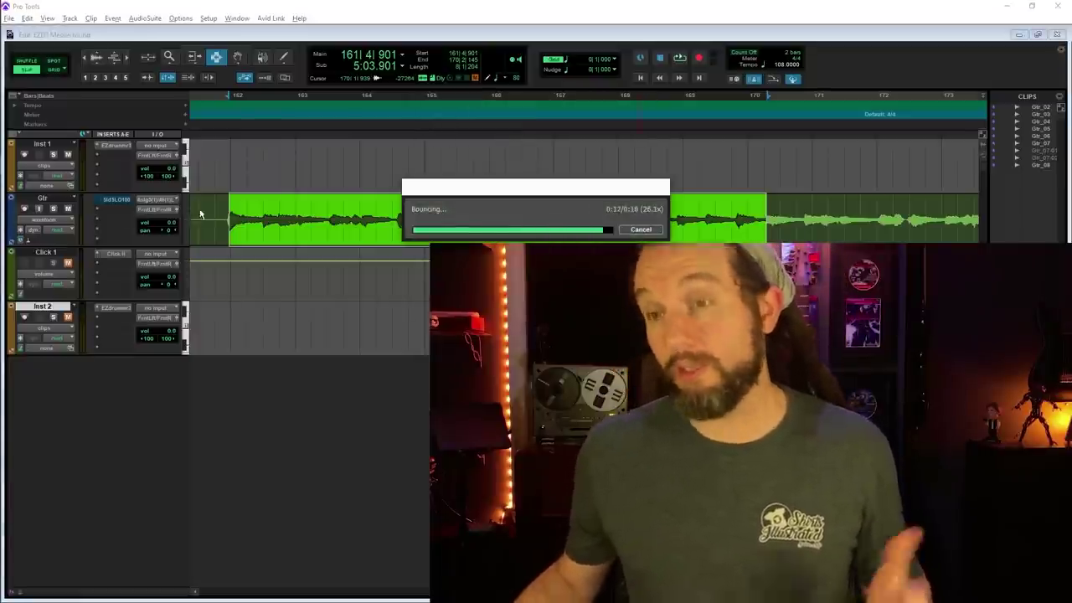
Step: Open EZdrummer on Inst 2 and drag Knock_ShortTight.wav from Desktop > Bandmate into Bandmate at 108 BPM
click(115, 309)
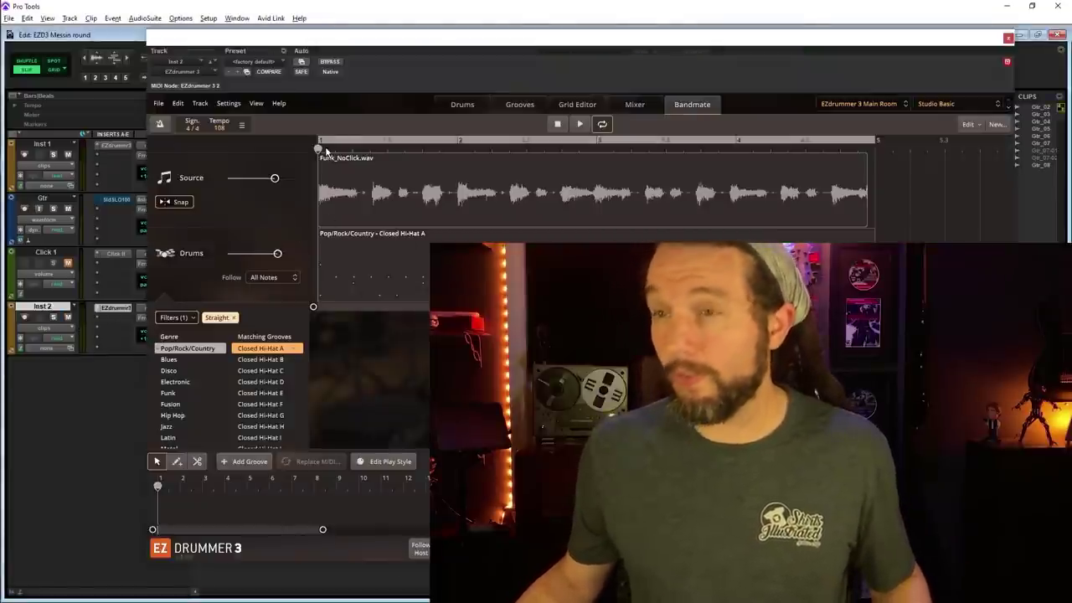
key(alt+Tab)
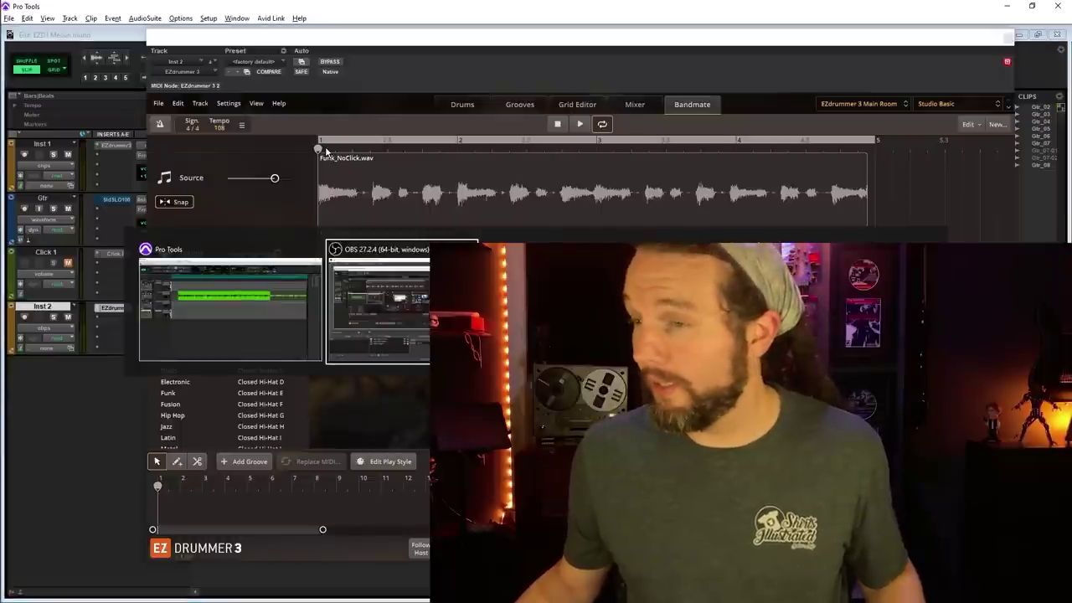
key(alt+Tab)
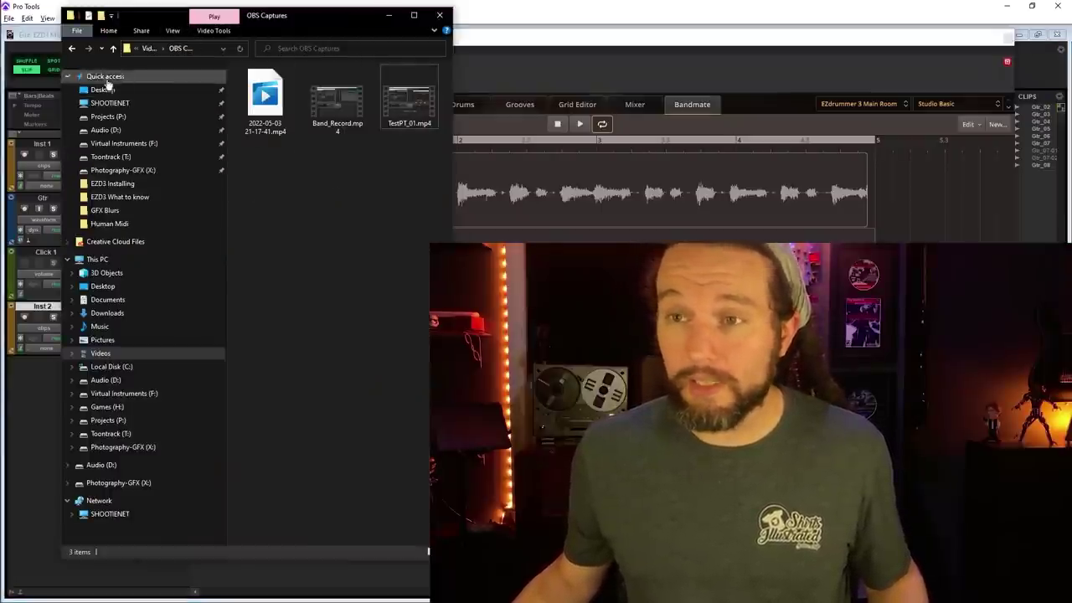
click(103, 286)
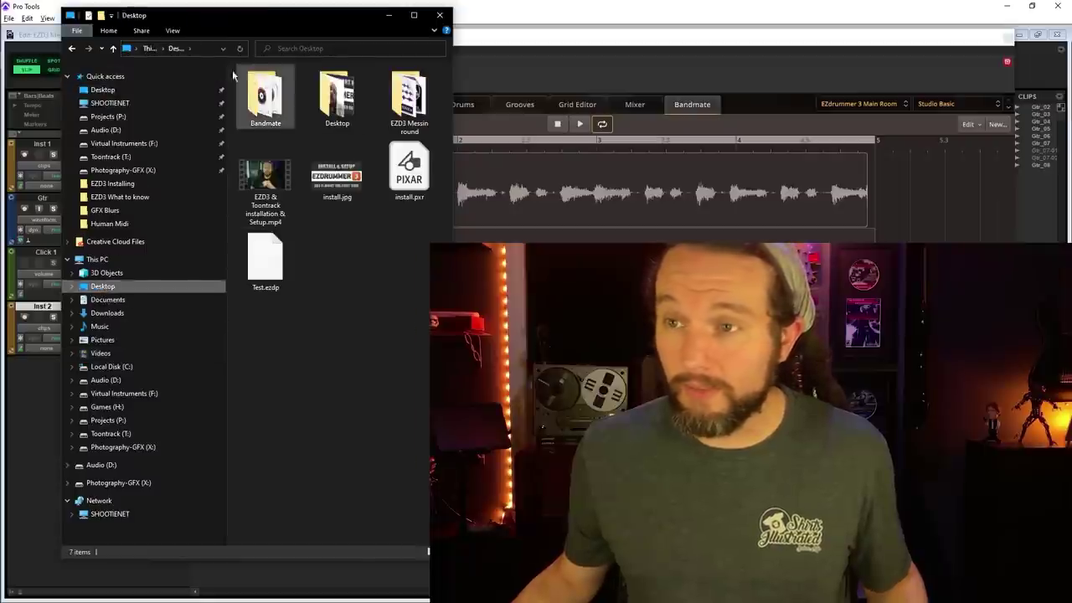
double_click(266, 97)
drag(326, 23, 263, 29)
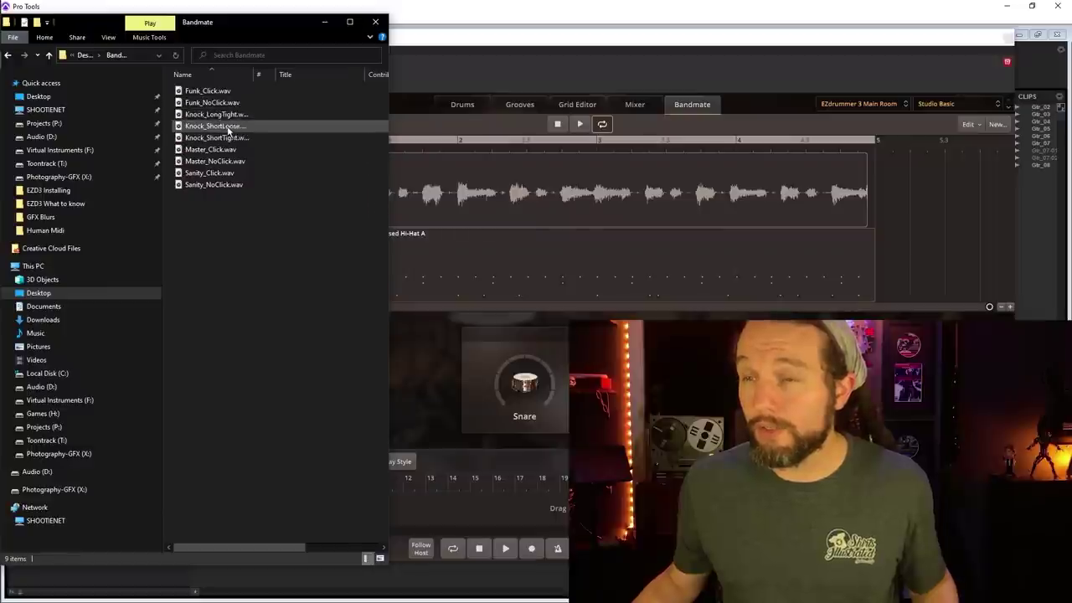
drag(220, 137, 520, 226)
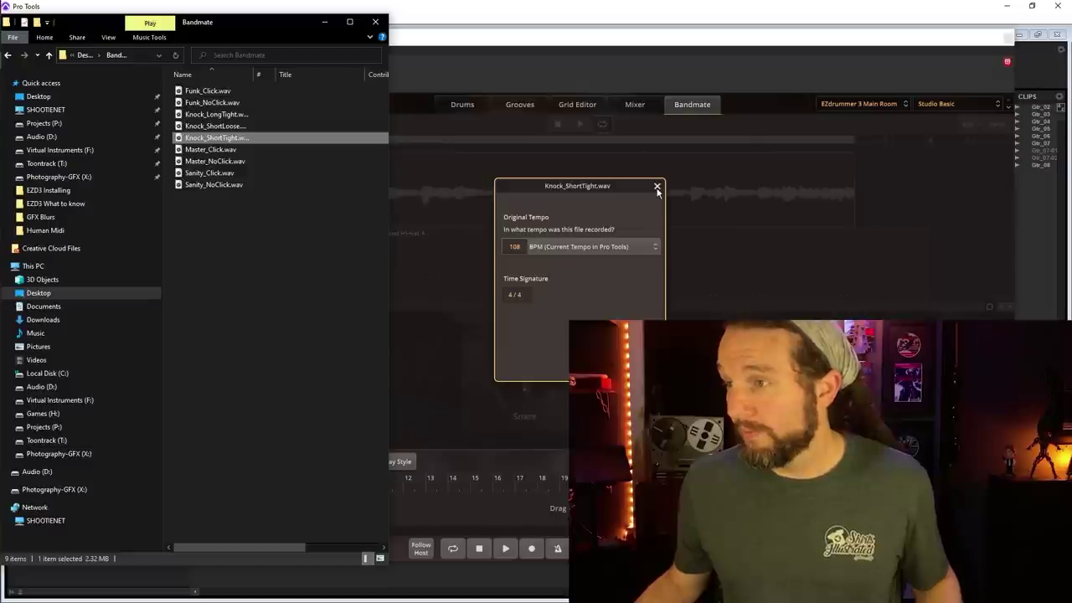
click(658, 188)
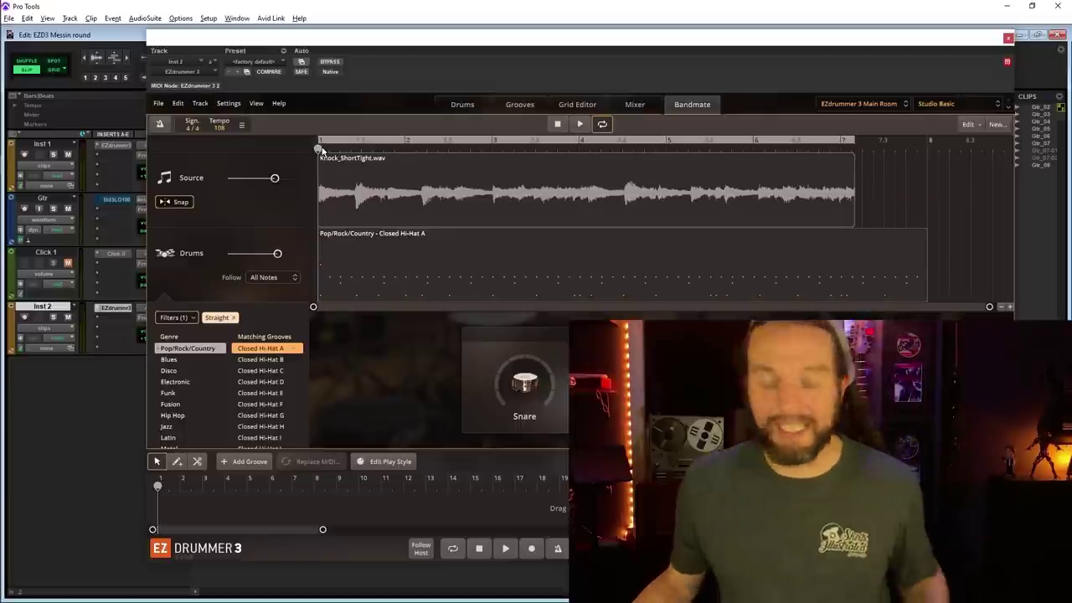
Step: Close EZdrummer, play the session and try a 55 BPM tempo change
key(alt+Tab)
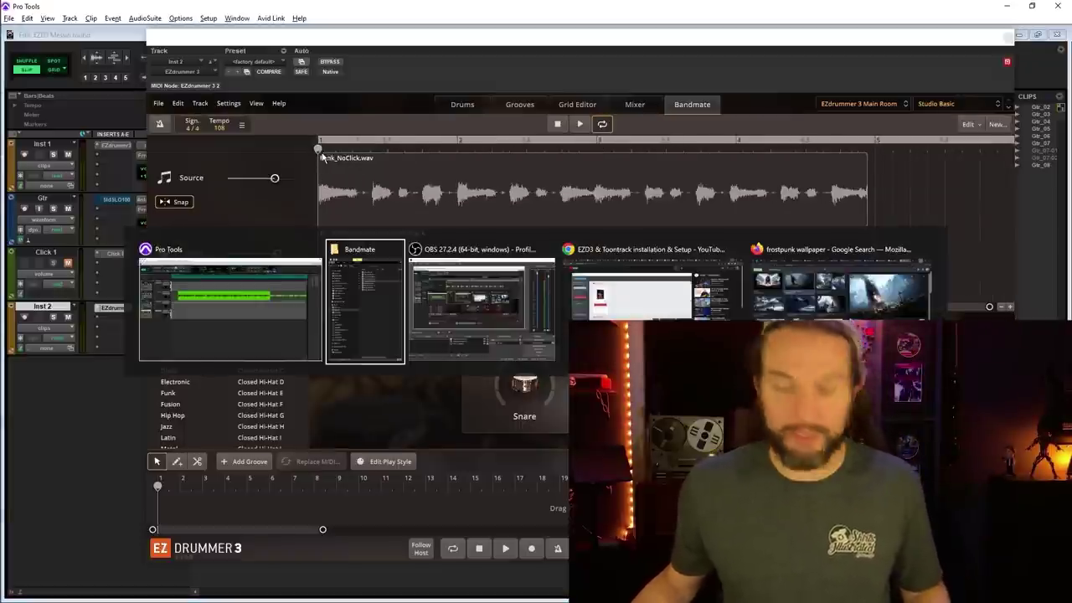
key(alt+Tab)
key(alt+Tab)
key(alt+Tab)
key(alt+Tab)
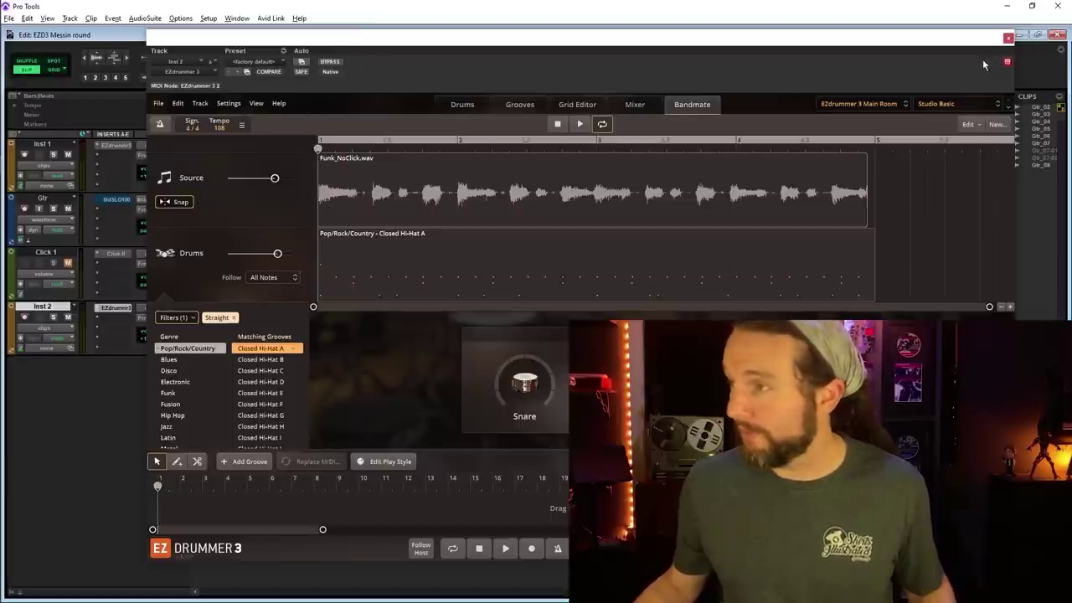
click(1007, 41)
key(space)
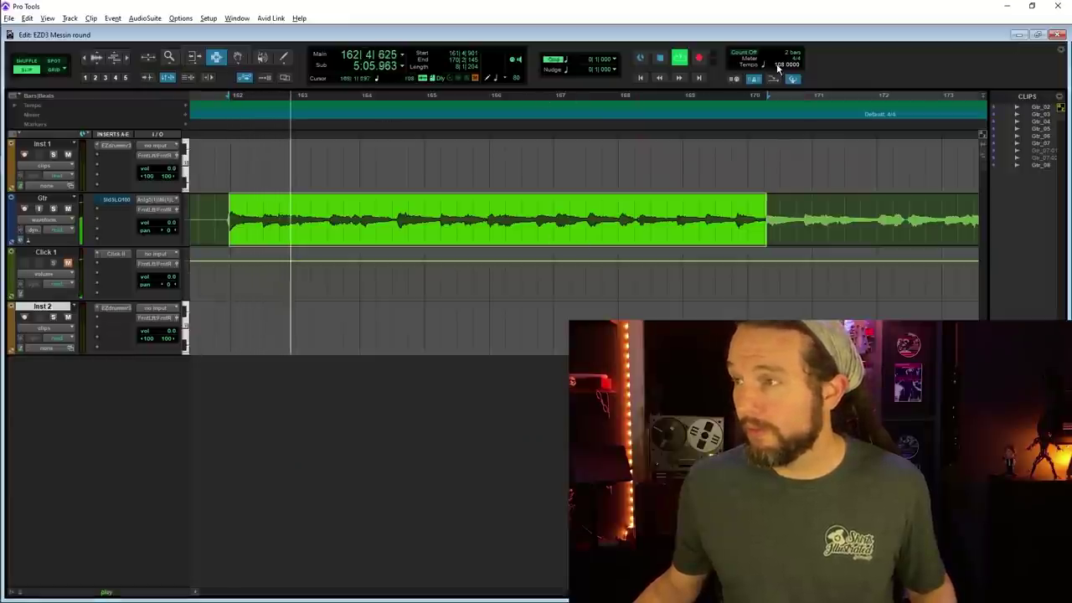
click(185, 106)
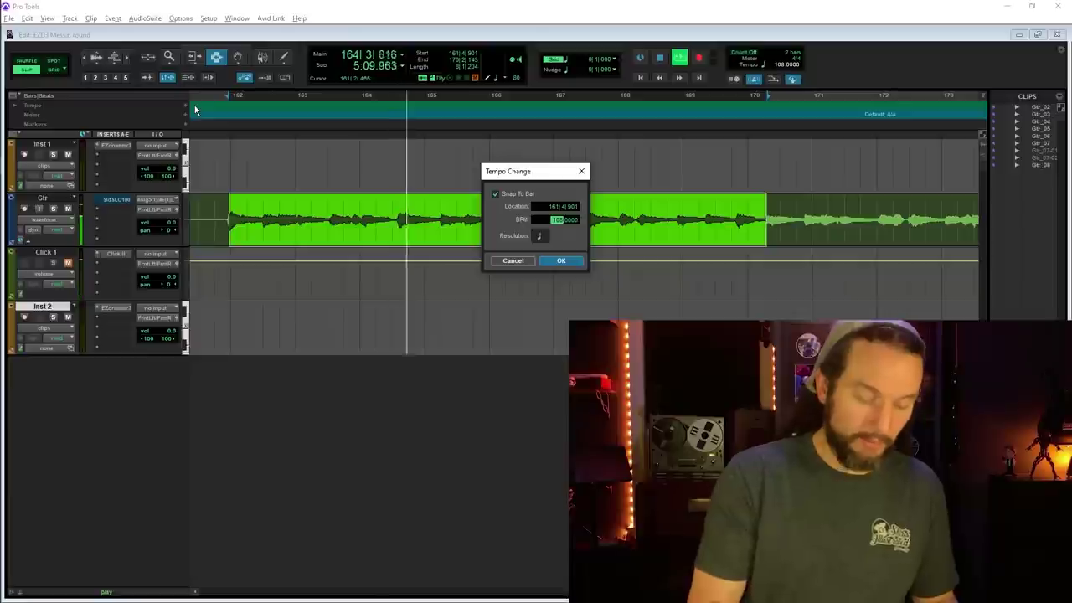
text(55)
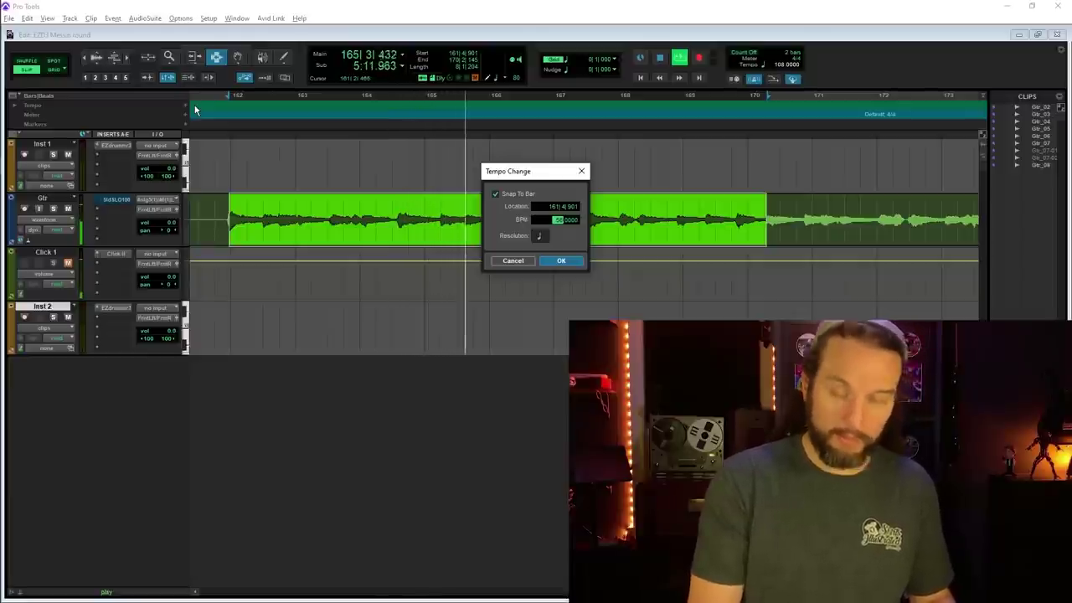
click(513, 261)
key(space)
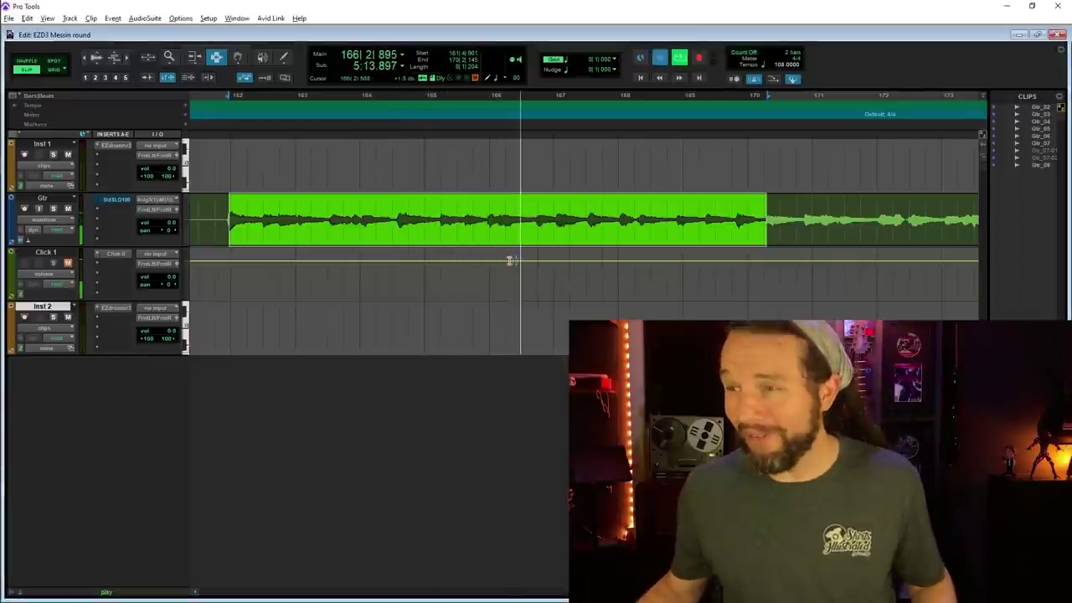
Step: Select bars 148–154 of the Gtr clip, play them, and try a 78 BPM tempo change
scroll(408, 260, left, 5)
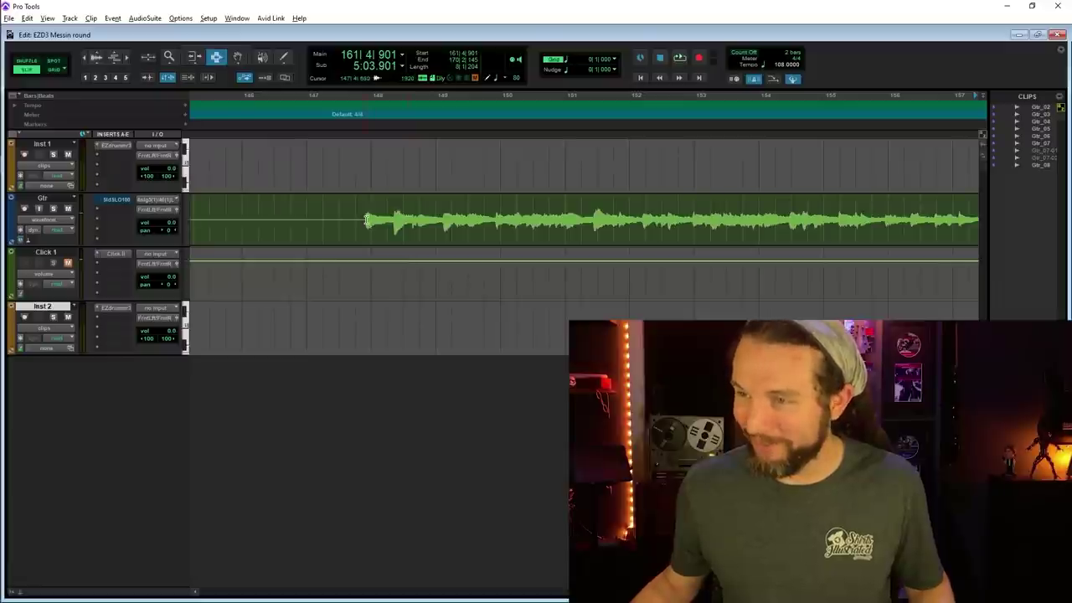
drag(366, 218, 792, 239)
key(space)
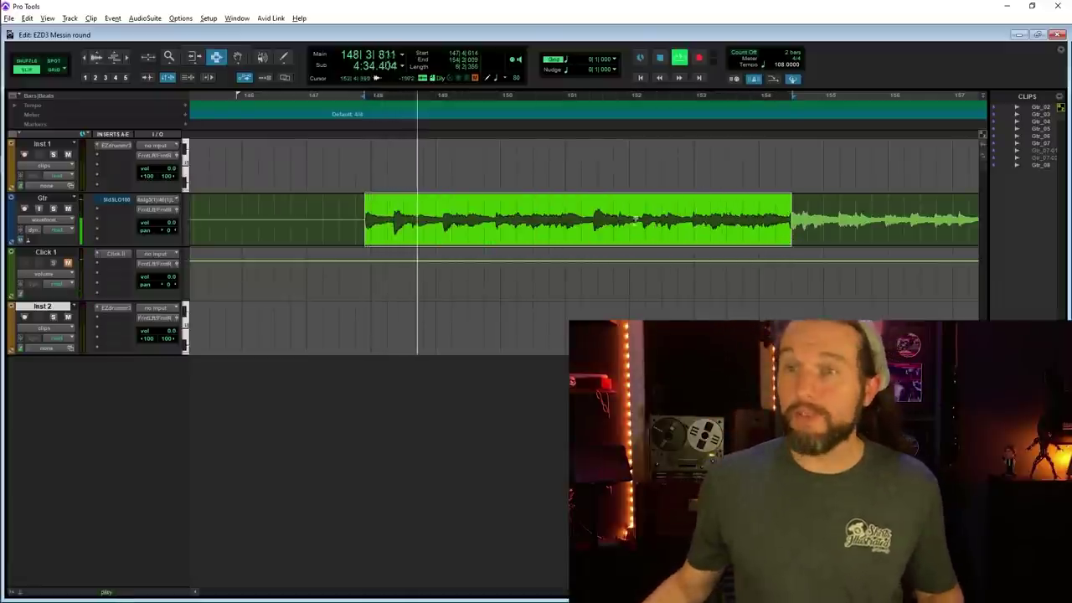
click(185, 107)
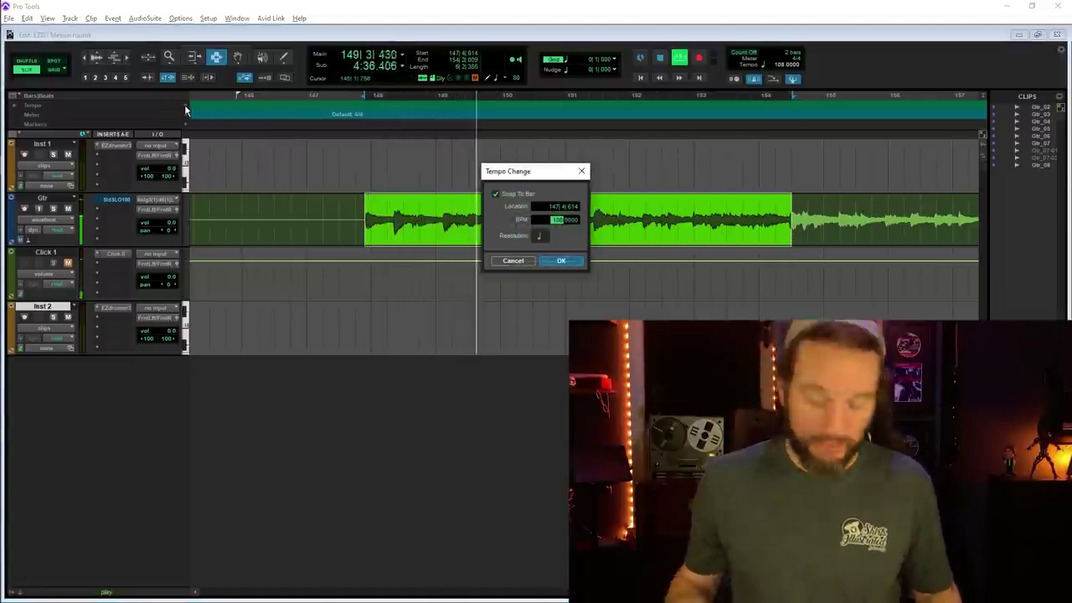
text(78)
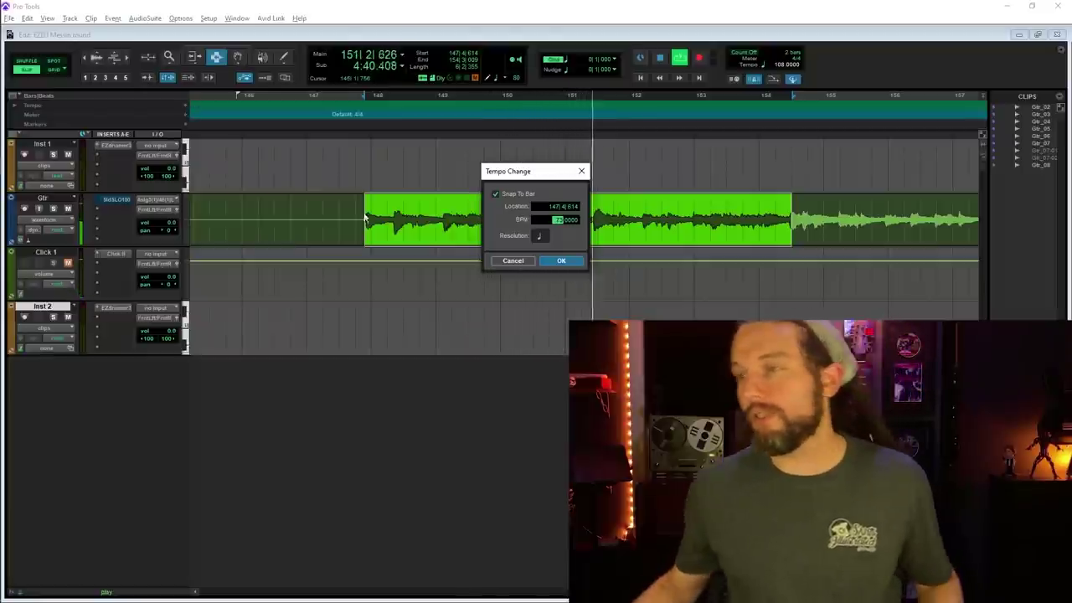
click(515, 261)
key(space)
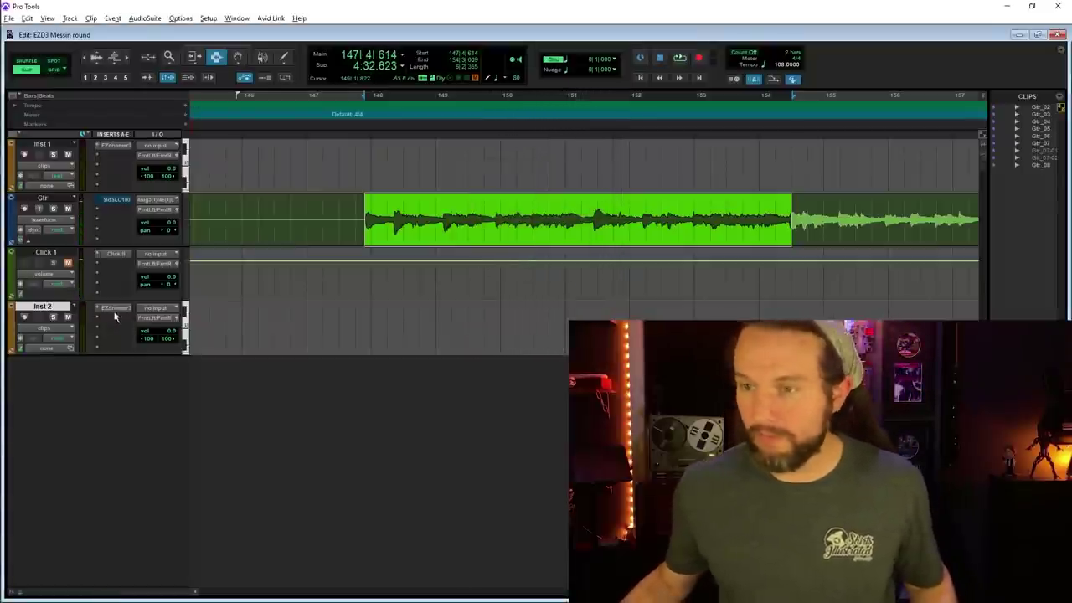
Step: Start a new Bandmate source from Knock_ShortTight.wav at 70.5 BPM (1/2x estimated tempo)
click(115, 310)
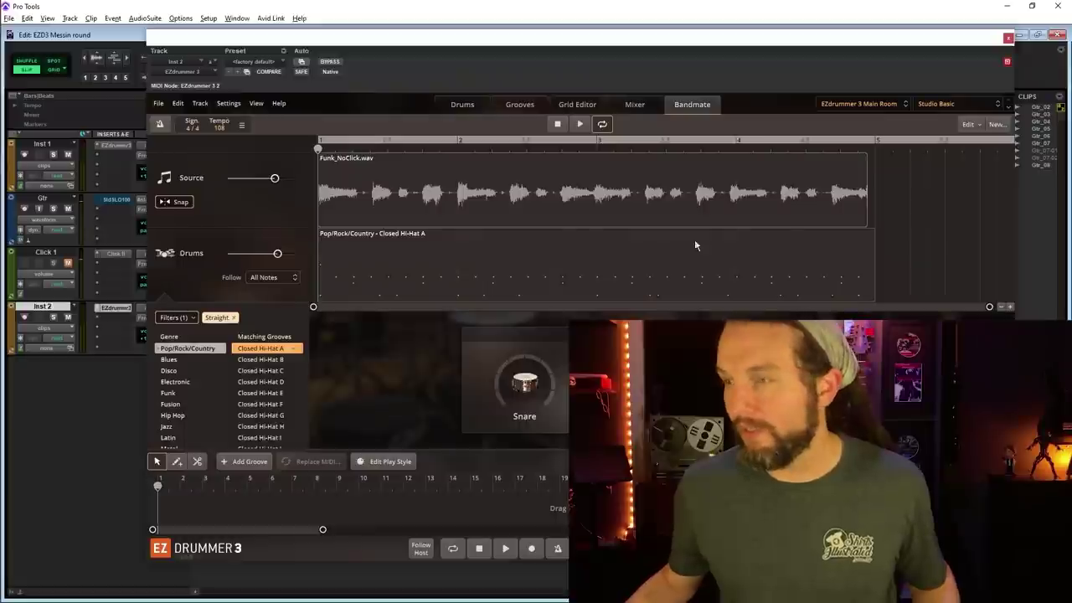
click(996, 126)
drag(248, 40, 270, 46)
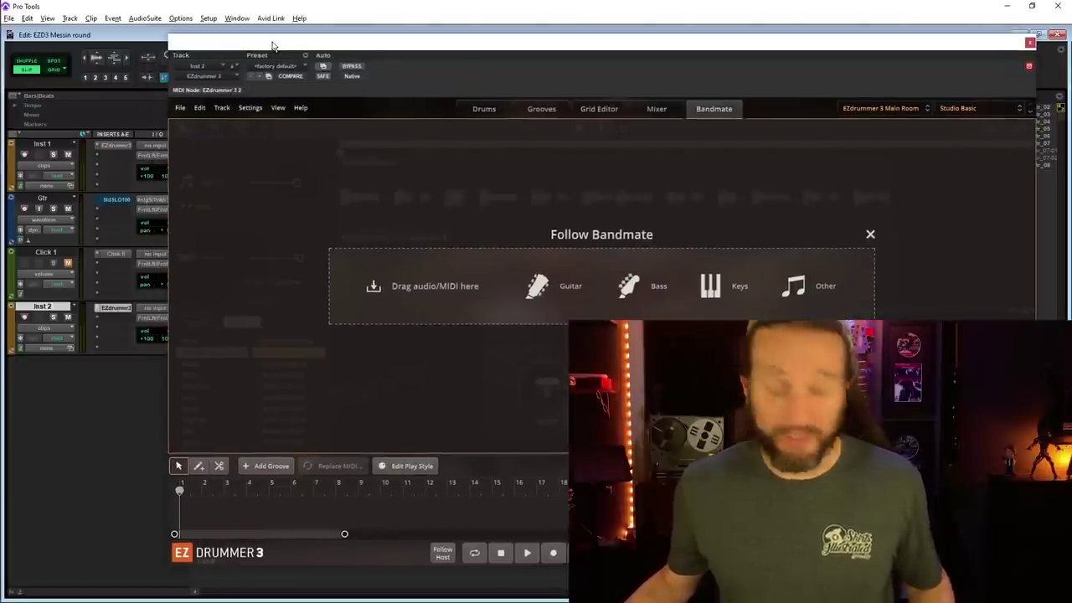
key(alt+Tab)
drag(220, 140, 439, 265)
click(621, 249)
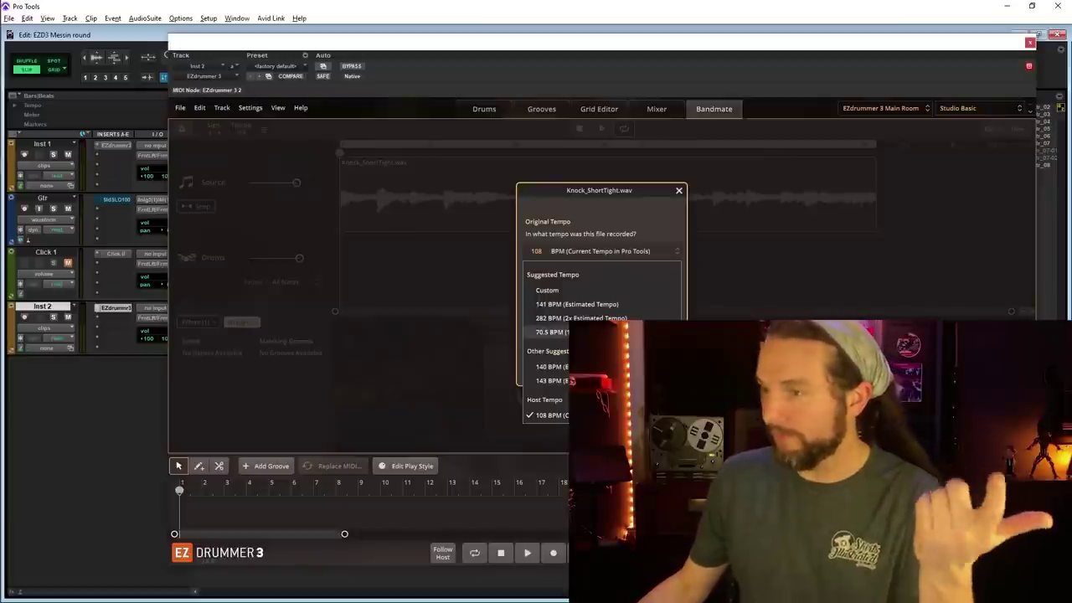
click(553, 331)
key(Return)
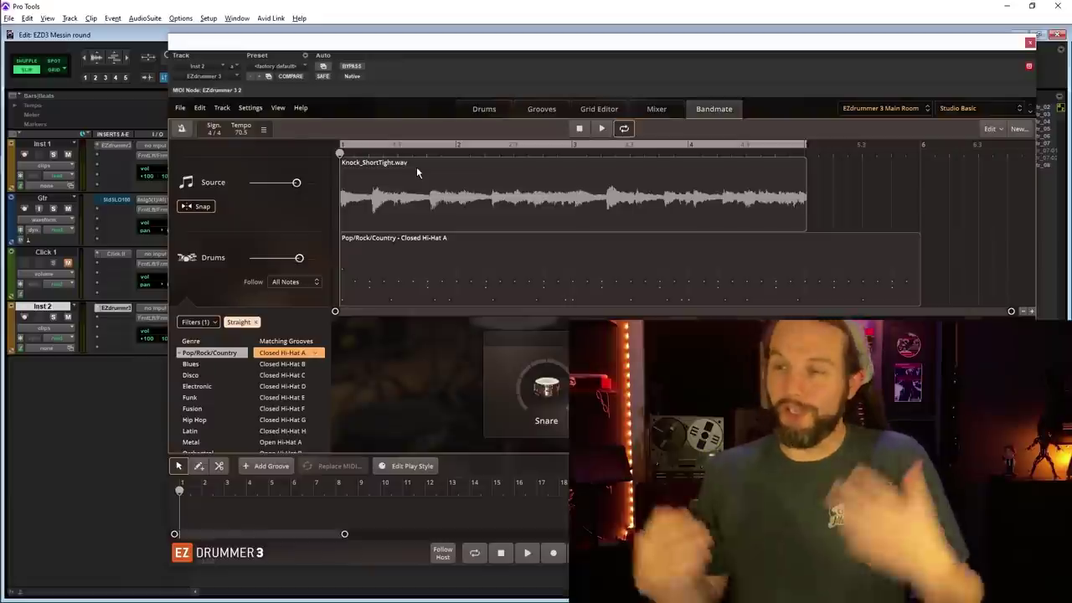
Step: Play the Knock_ShortTight riff, review the suggested tempos keeping 70.5 BPM, and select the source clip
key(space)
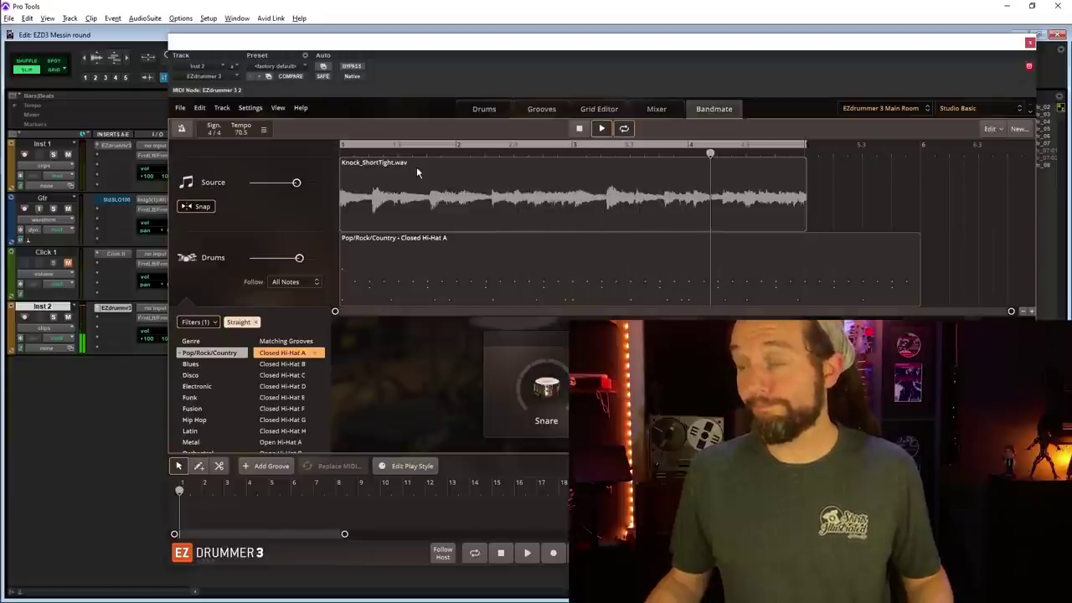
key(space)
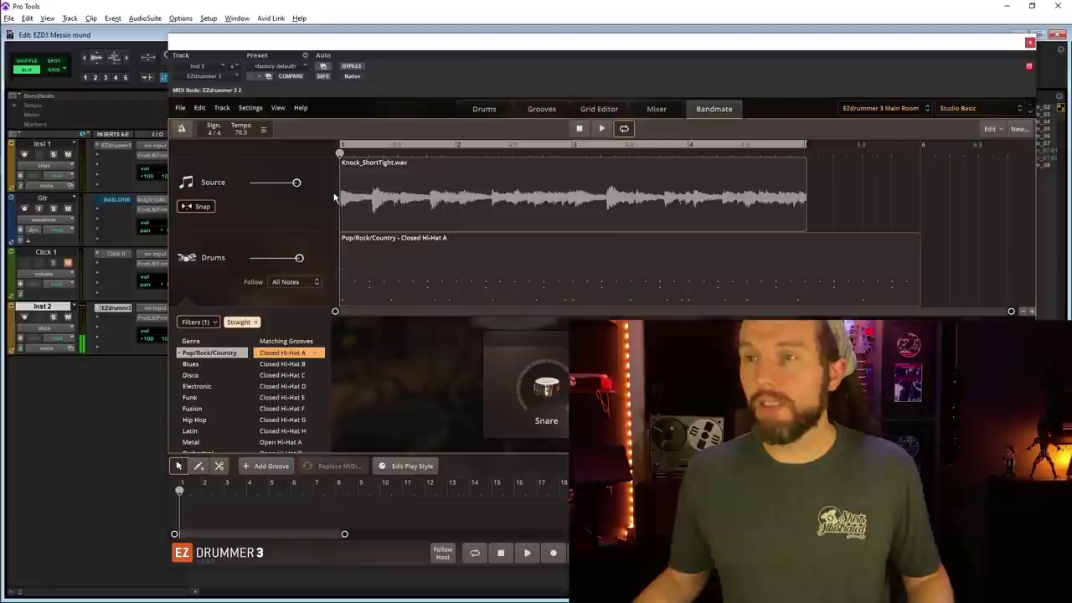
click(263, 131)
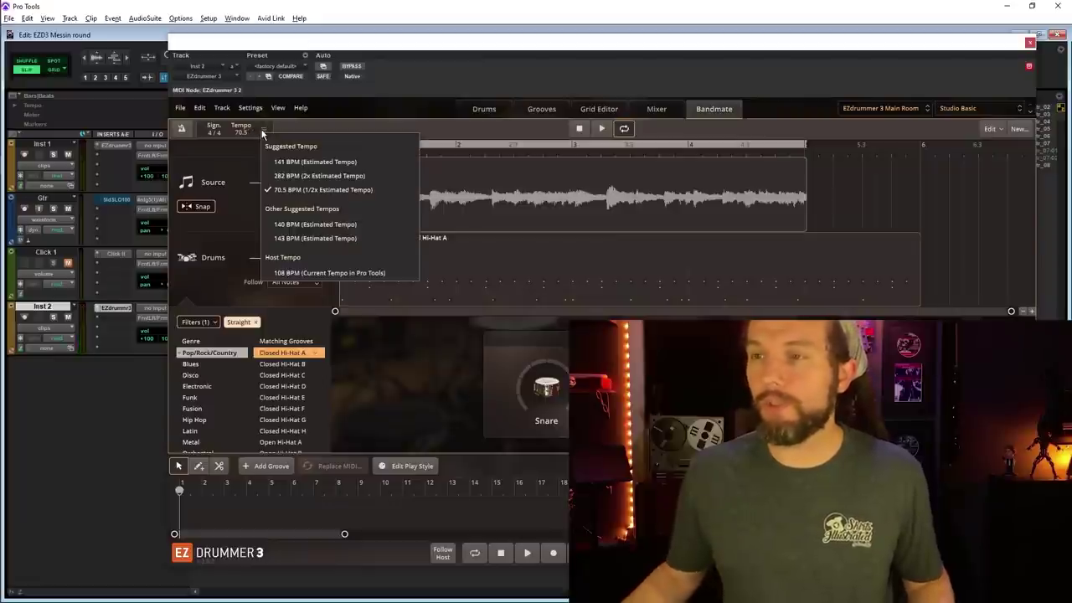
click(319, 189)
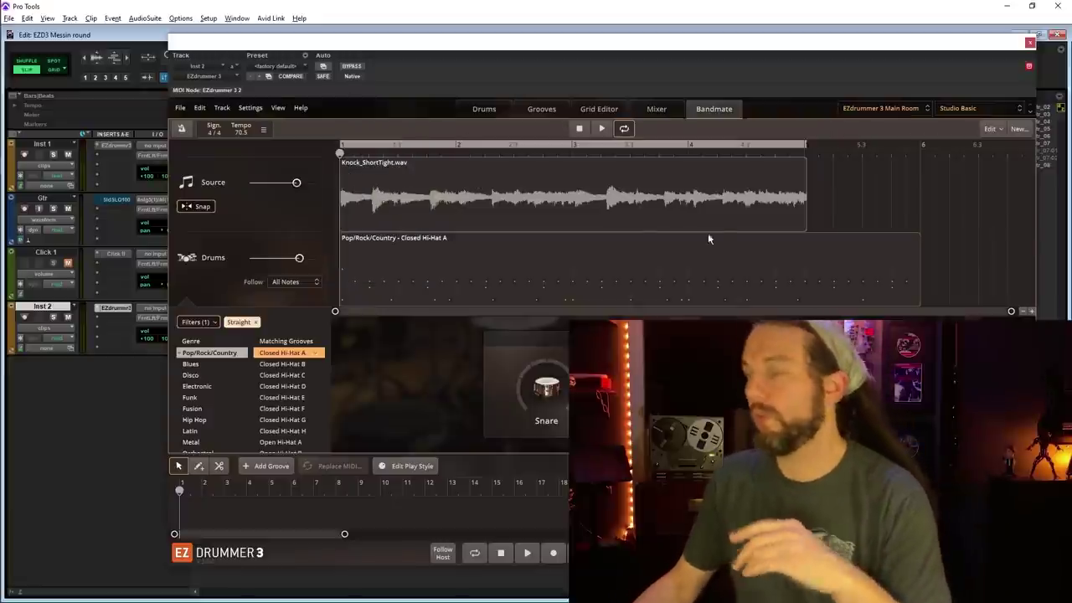
click(459, 194)
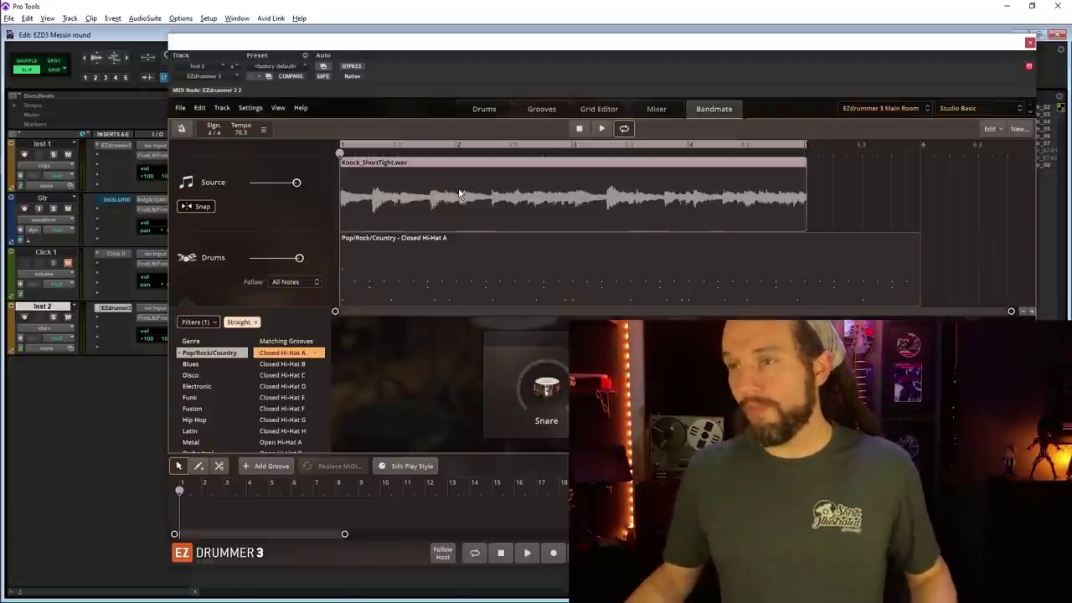
Step: Remove the old source and load Knock_LongTight.wav into Bandmate
key(Delete)
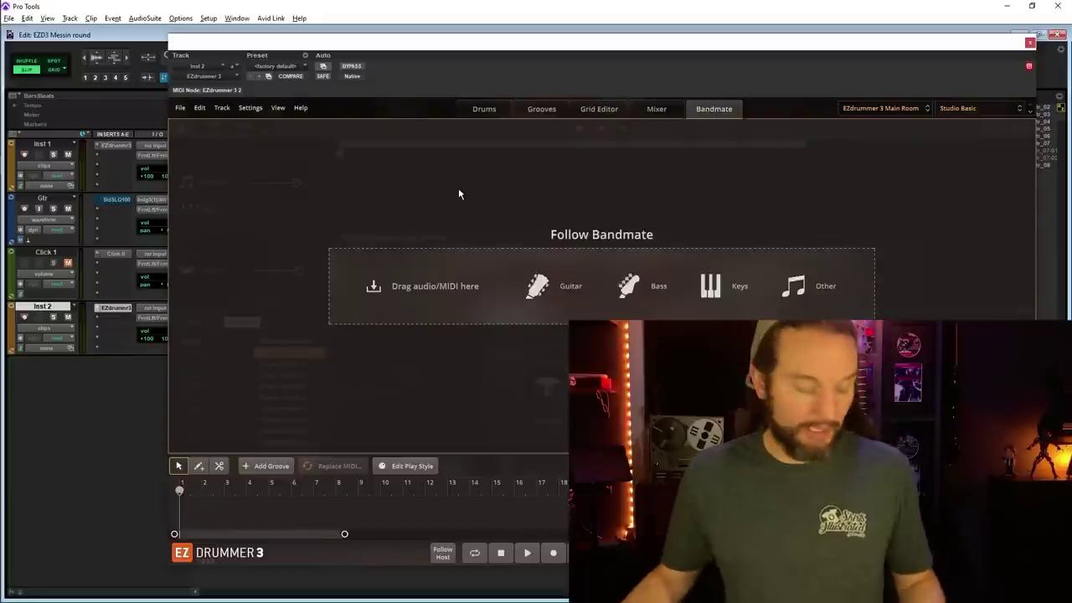
key(alt+Tab)
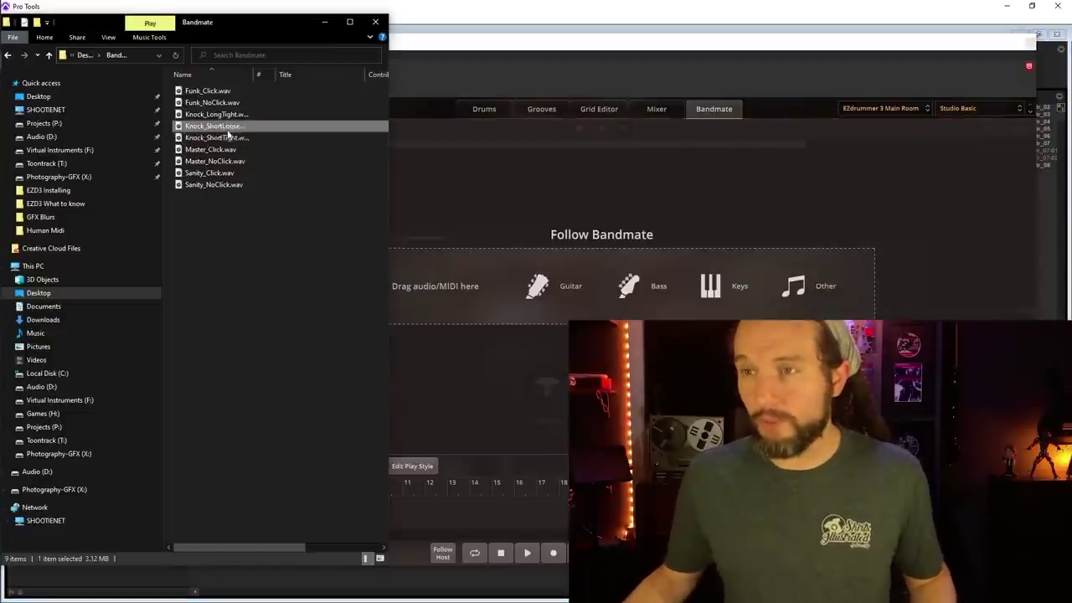
click(223, 127)
drag(467, 250, 569, 281)
click(215, 114)
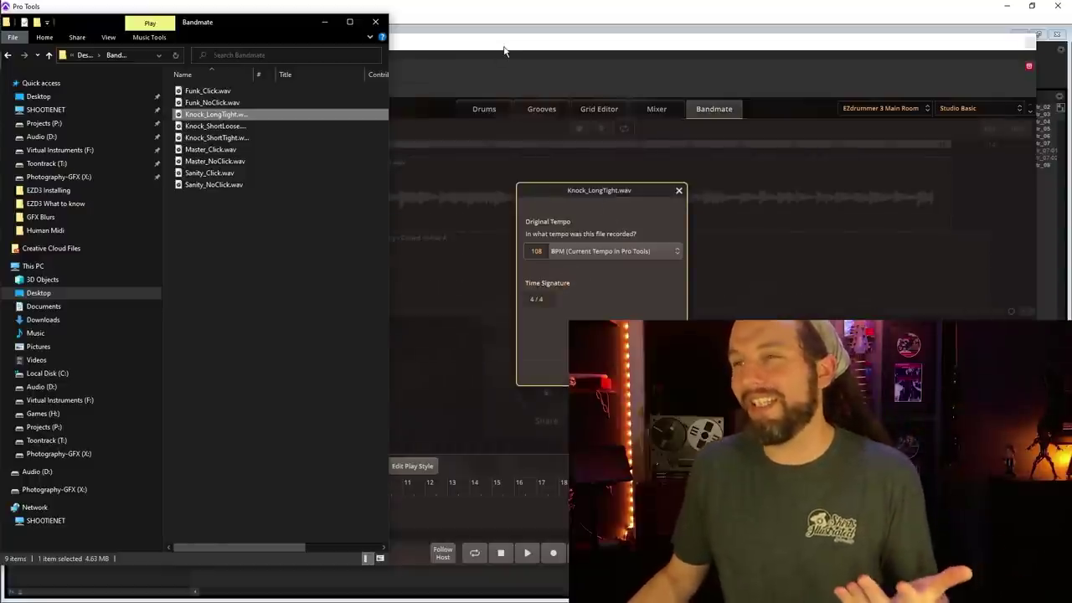
Step: Set the original tempo to 71 BPM (1/2x Estimated Tempo) and audition the Closed Hi-Hat A groove
click(503, 51)
click(641, 252)
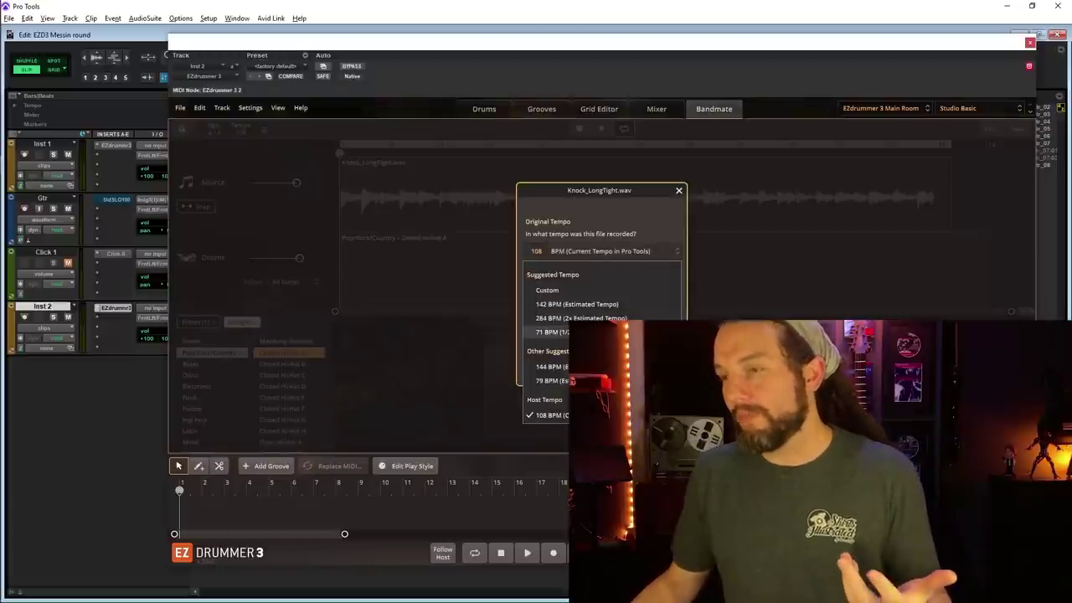
click(587, 332)
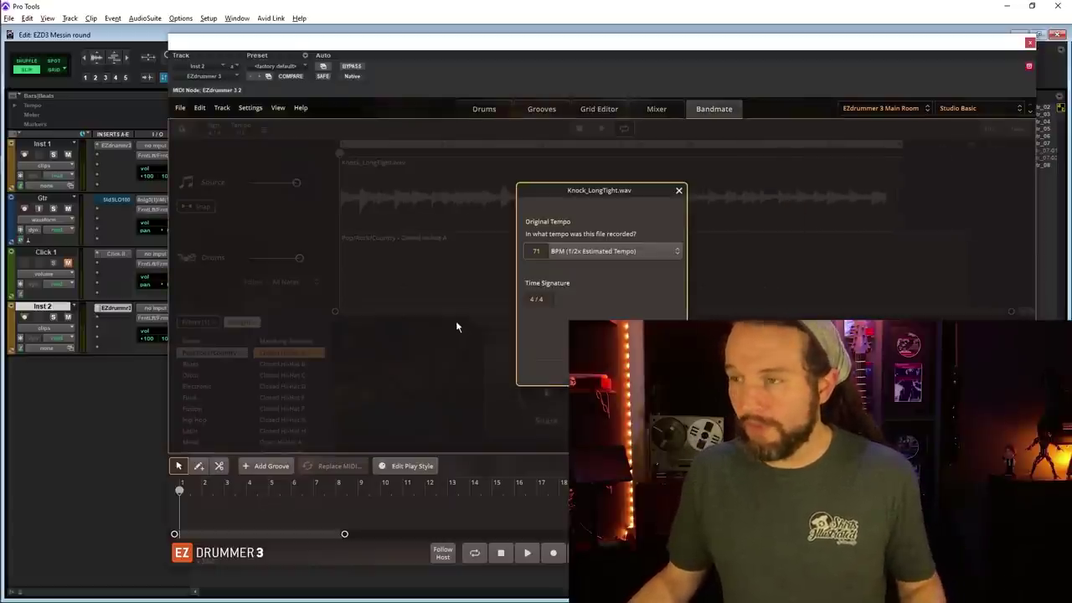
key(Return)
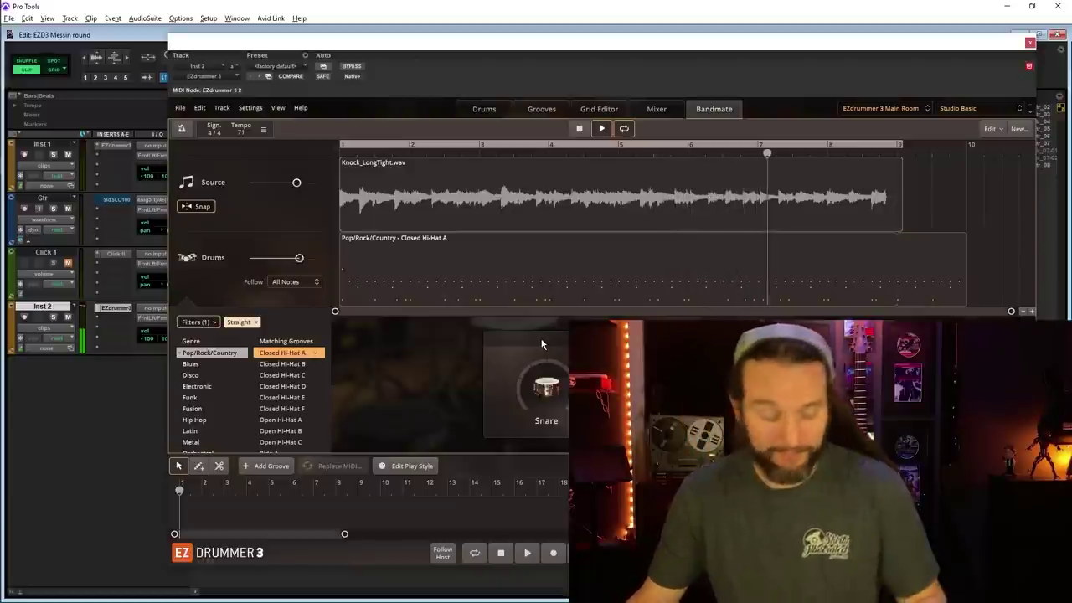
key(space)
Step: Delete the current source riff and drag Knock_ShortLoose.wav into Bandmate
click(406, 198)
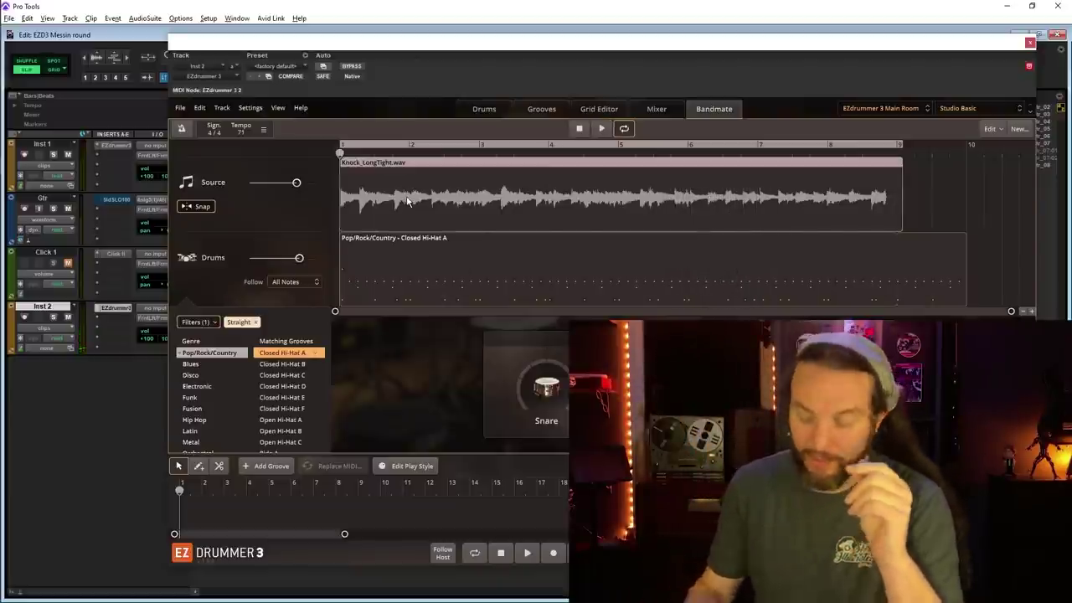
key(Delete)
key(alt+Tab)
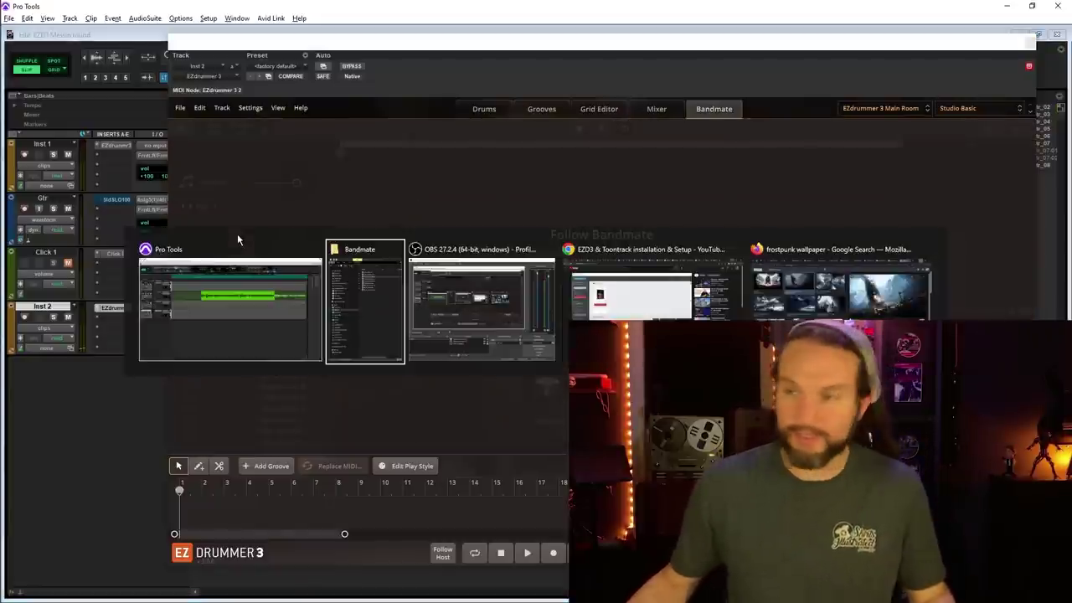
click(236, 125)
click(248, 138)
click(228, 129)
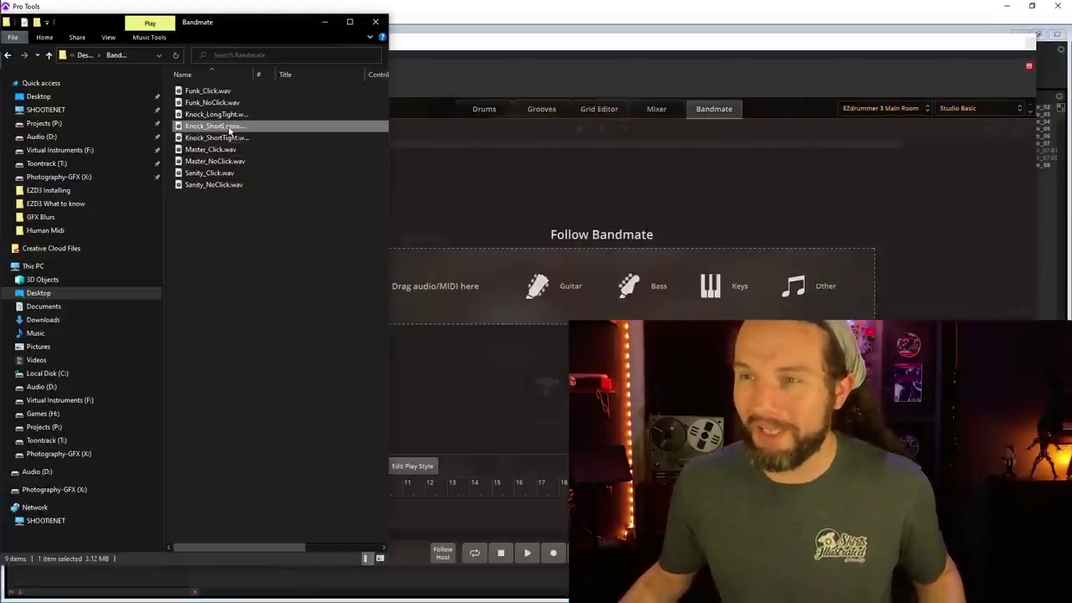
drag(632, 311, 606, 289)
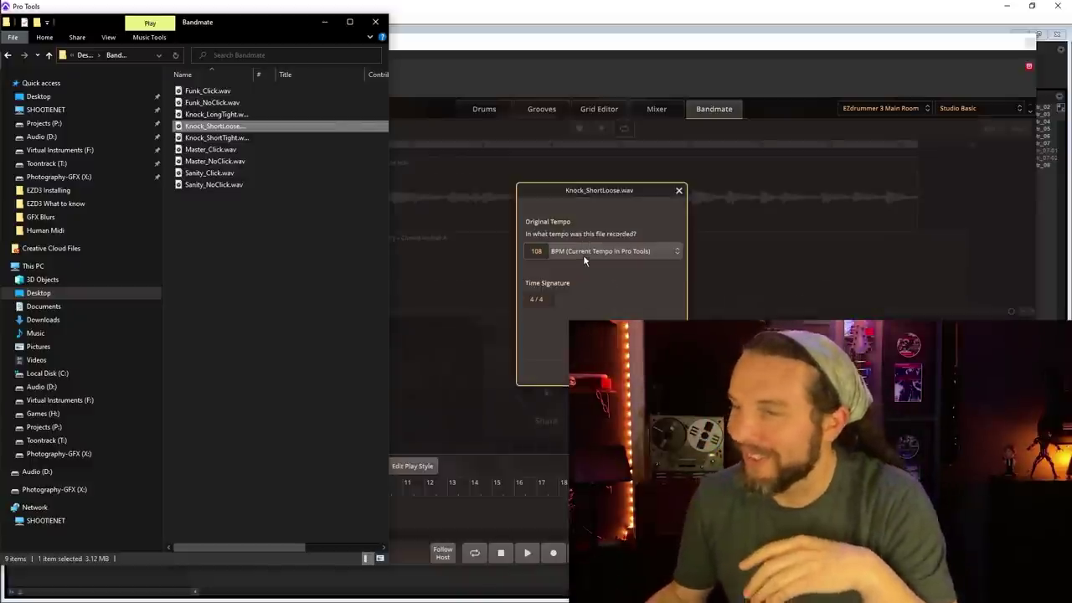
Step: Choose the estimated 77 BPM as the original tempo and generate the groove
click(584, 255)
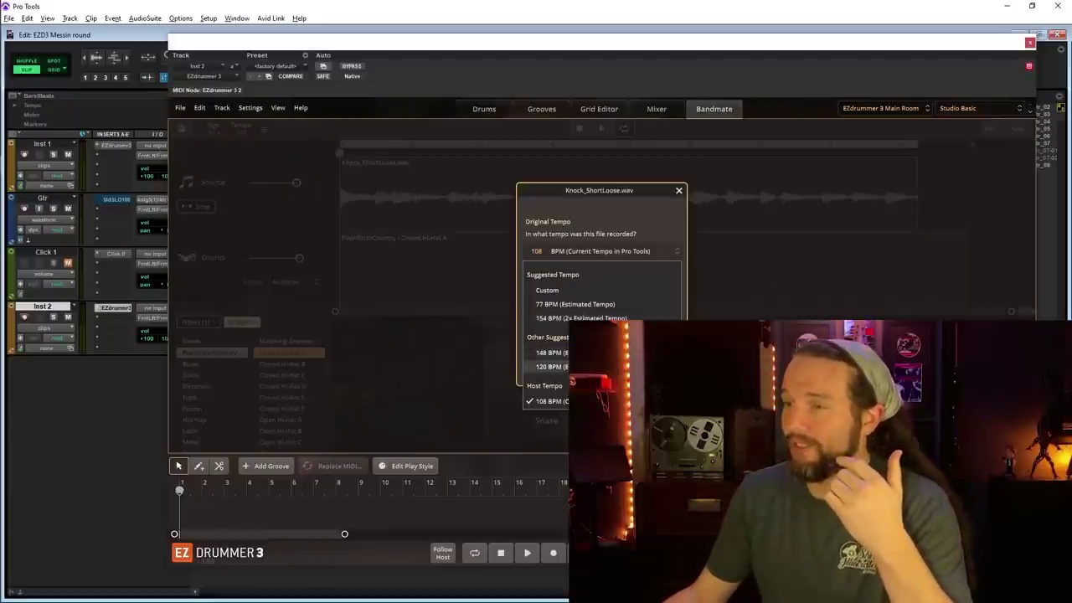
click(560, 305)
click(348, 303)
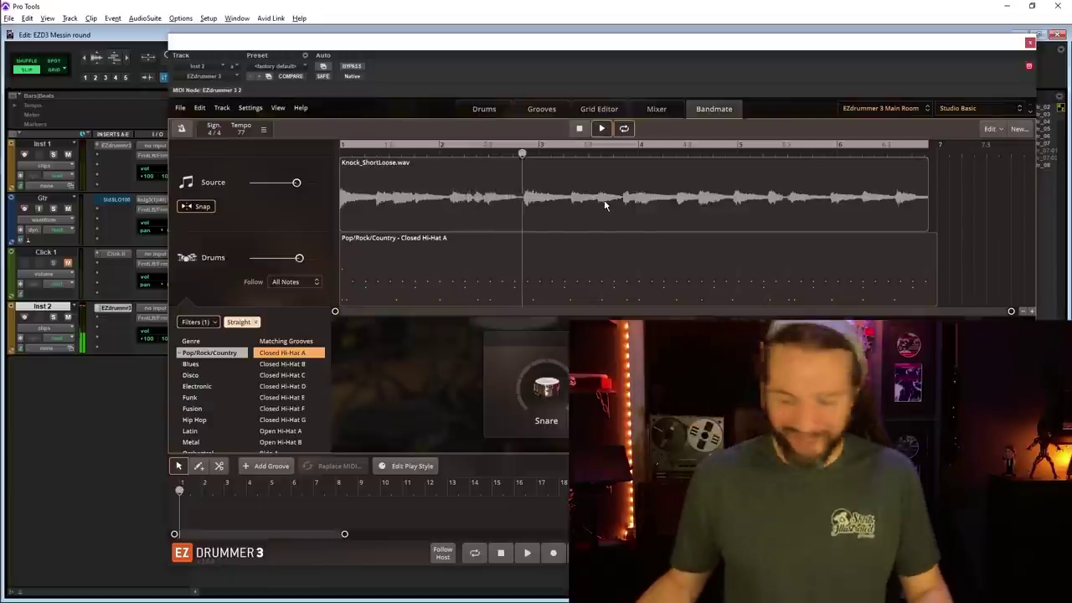
Step: Switch the riff's original tempo to 154, then 148, then 120 BPM, playing each
key(space)
click(263, 129)
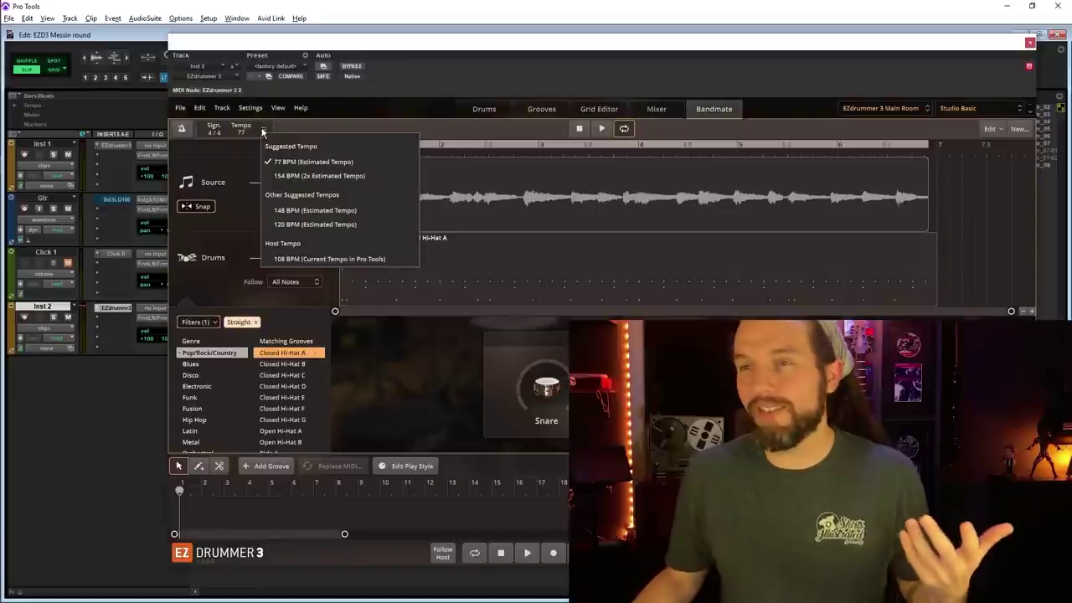
click(301, 177)
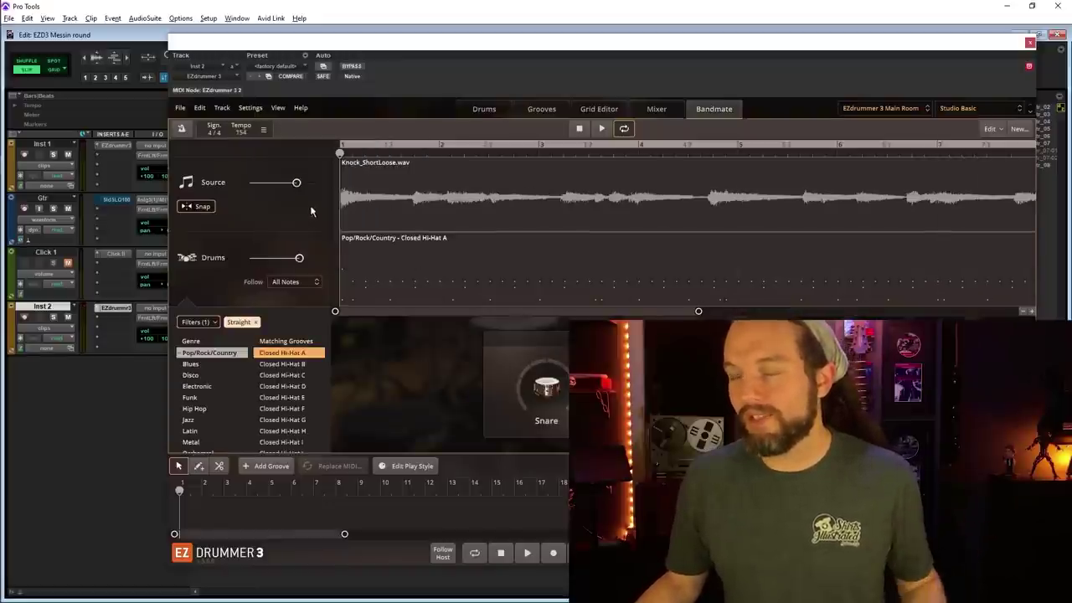
key(space)
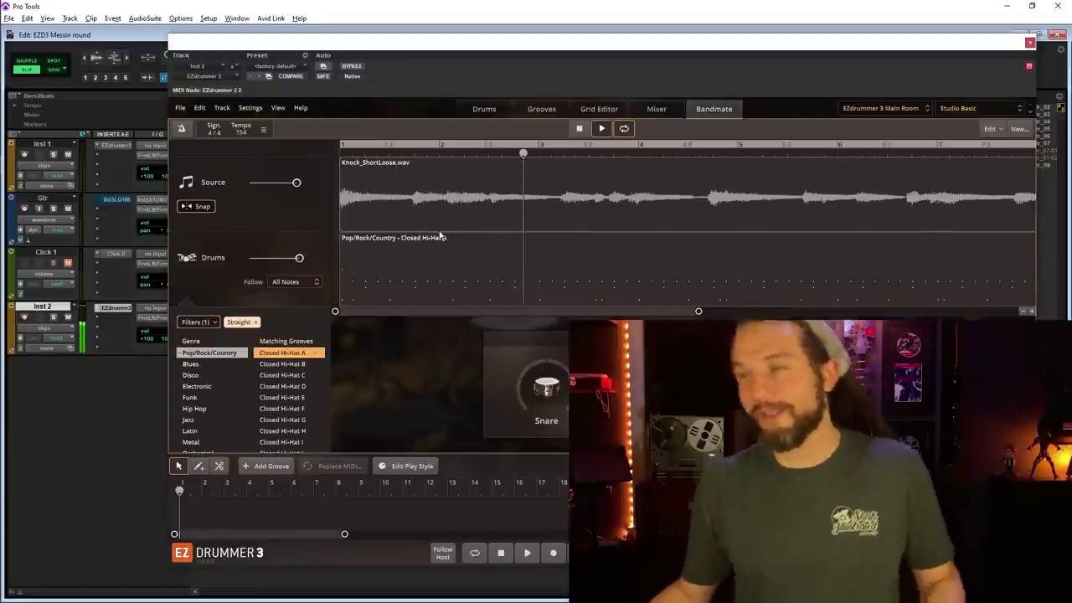
key(space)
click(263, 129)
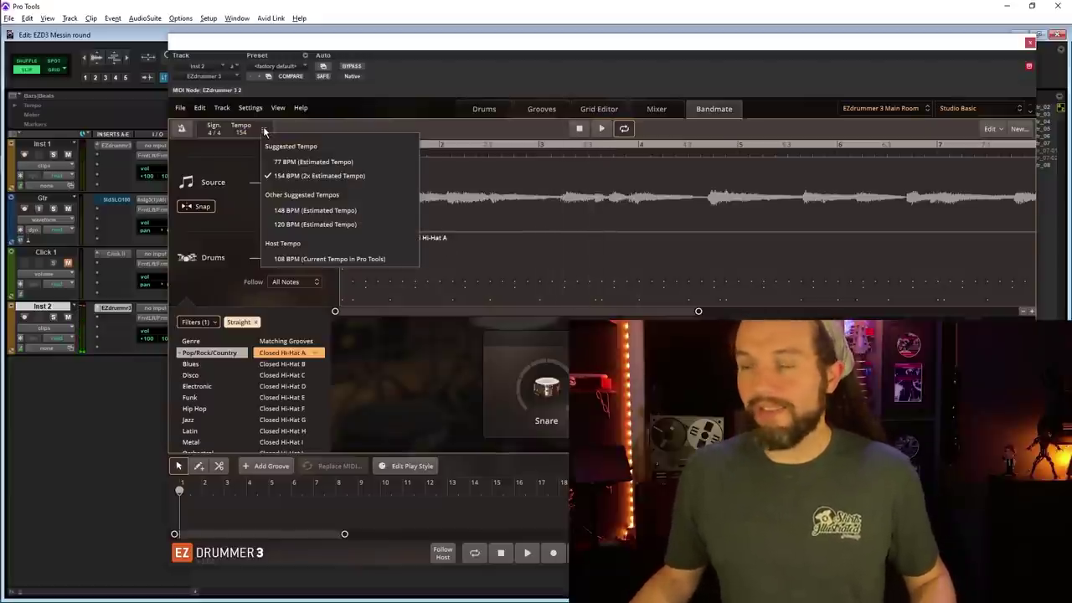
click(299, 211)
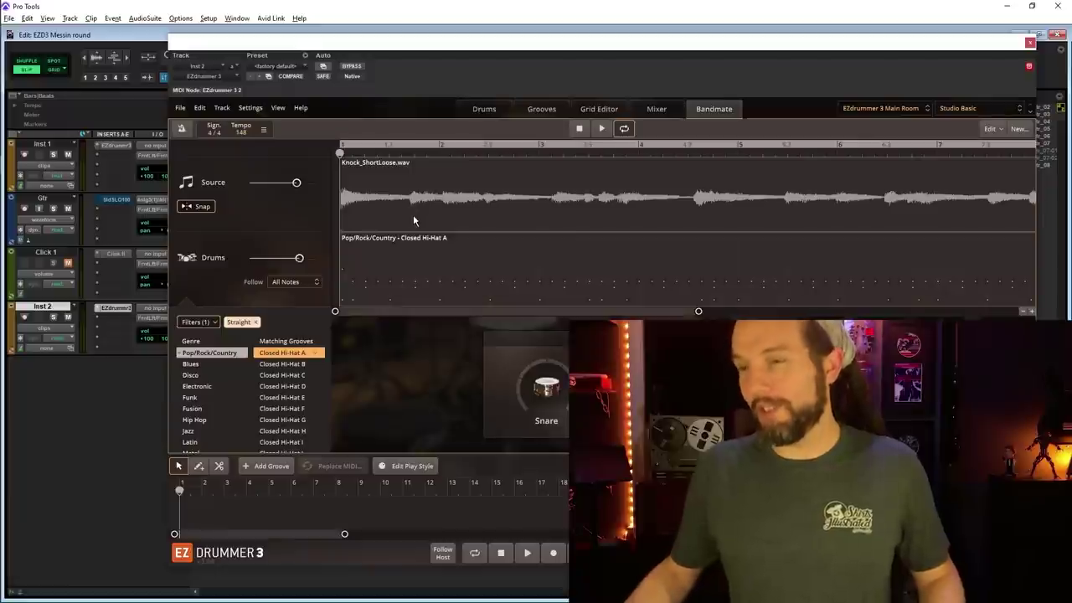
key(space)
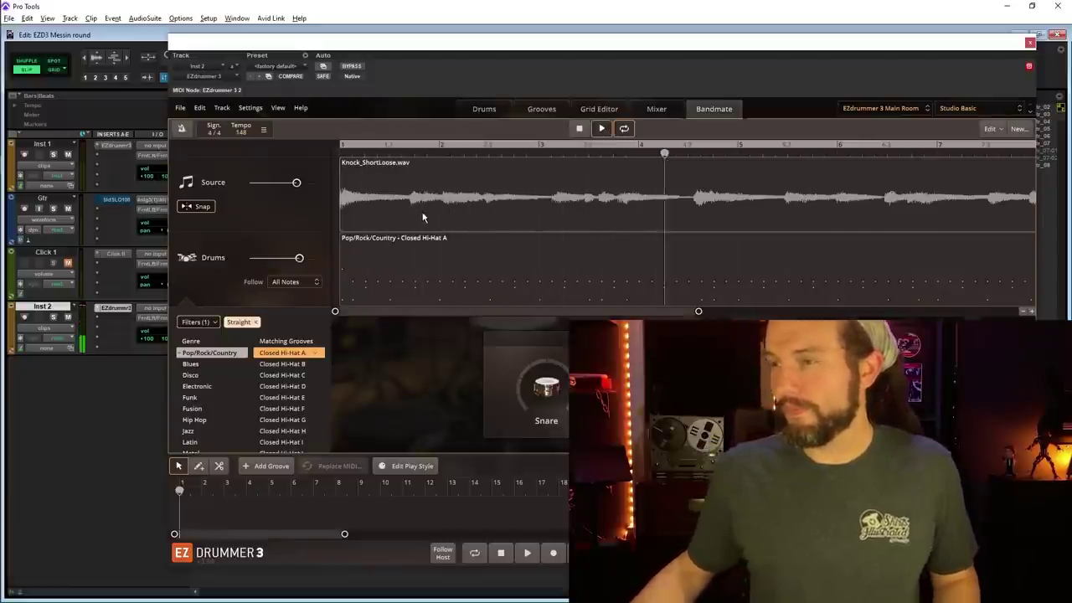
click(242, 132)
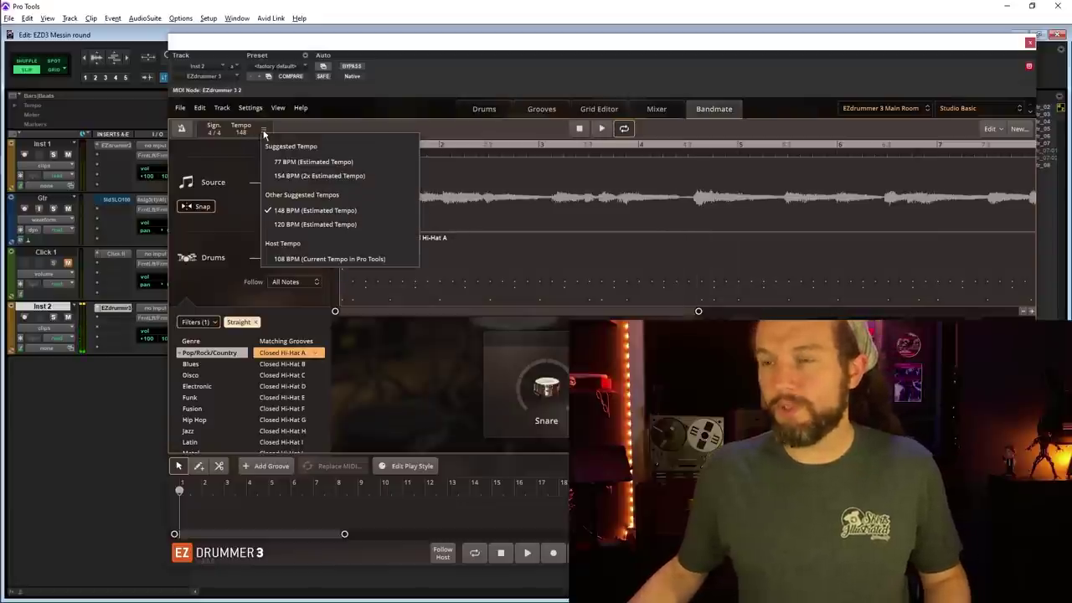
click(318, 228)
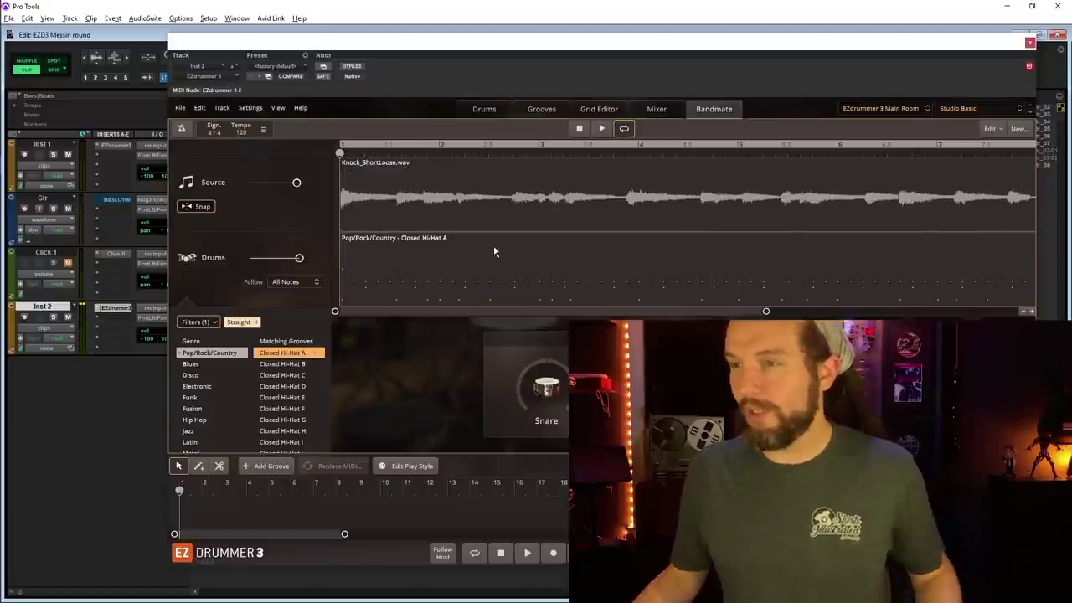
key(space)
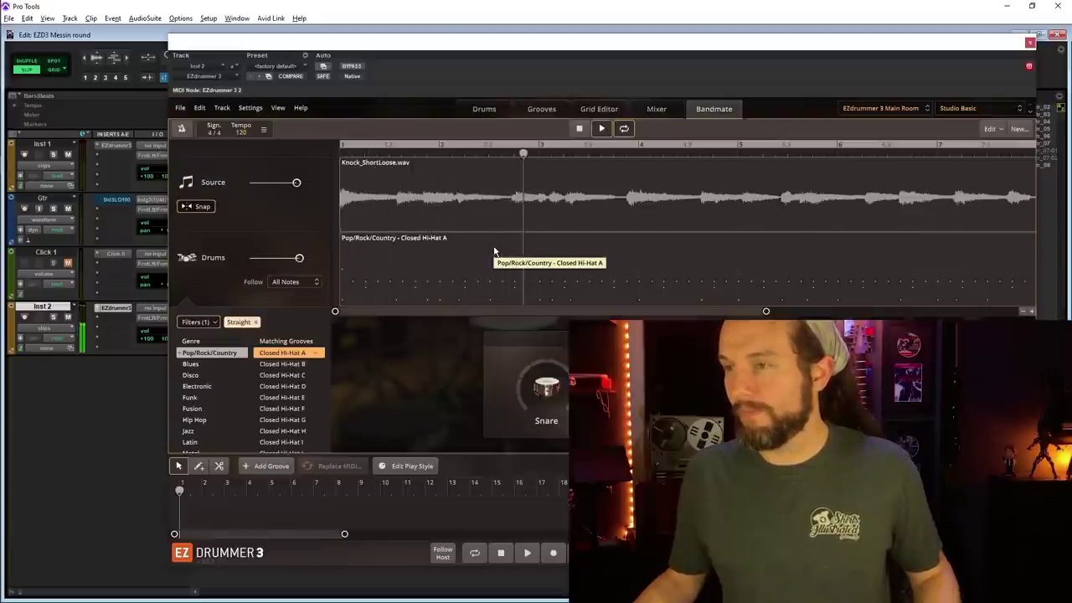
key(space)
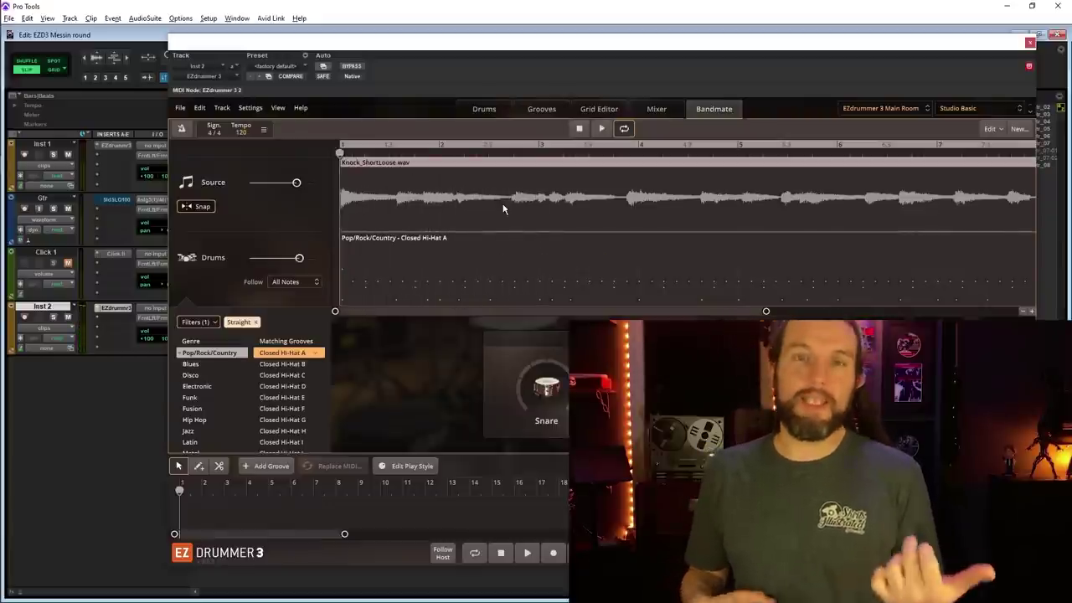
Step: Delete the Knock_ShortLoose.wav source and its Closed Hi-Hat A groove from Bandmate
key(Delete)
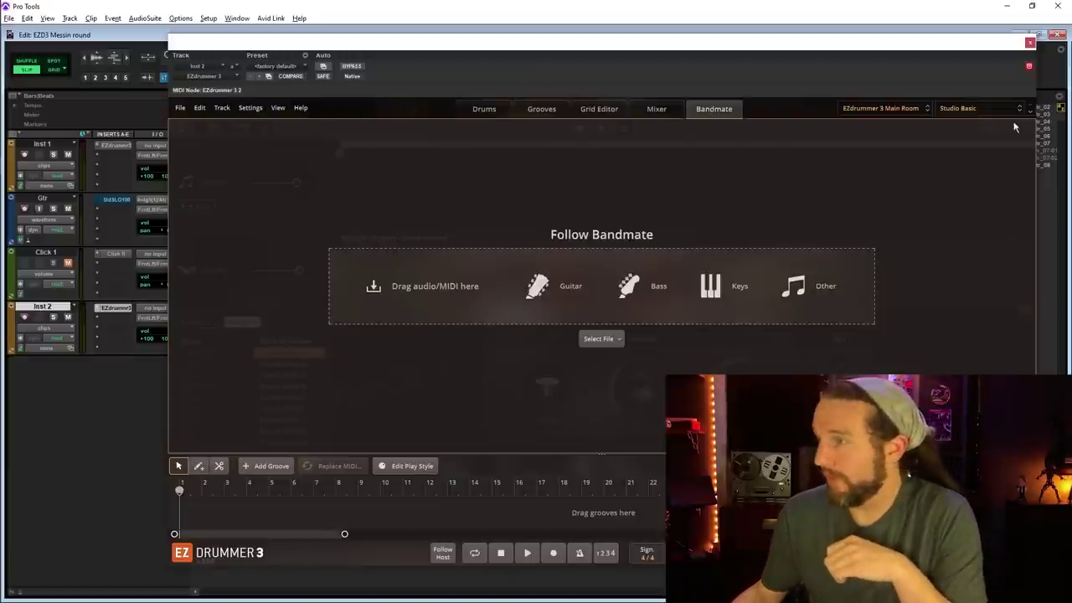
Step: Drop Knock_LongTight.wav from Explorer into Bandmate and accept 108 BPM with the Closed Hi-Hat A groove
click(661, 114)
click(710, 110)
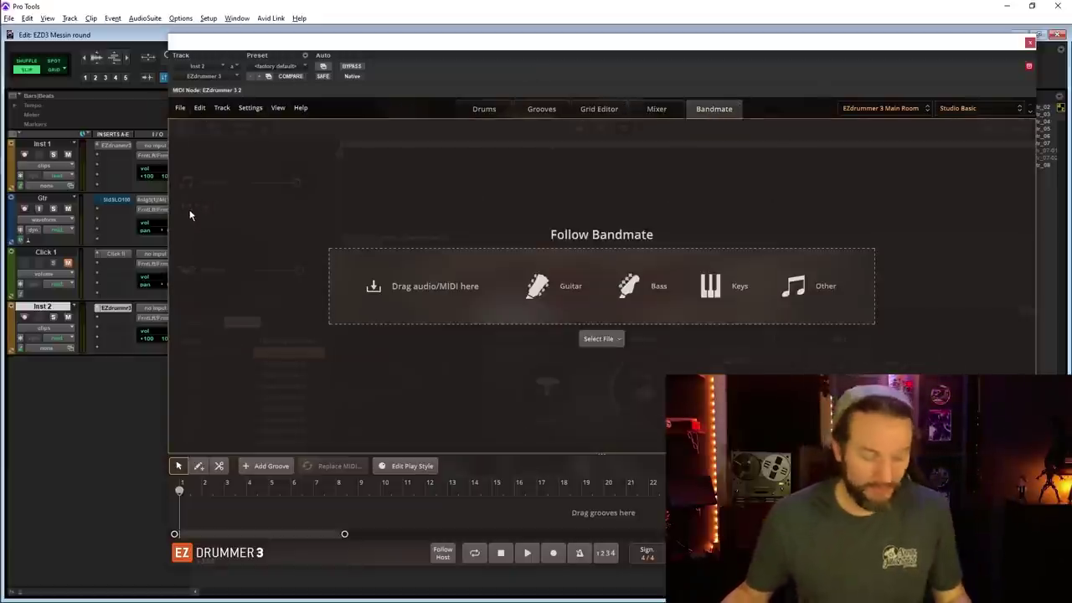
key(alt+Tab)
drag(216, 114, 537, 252)
click(668, 369)
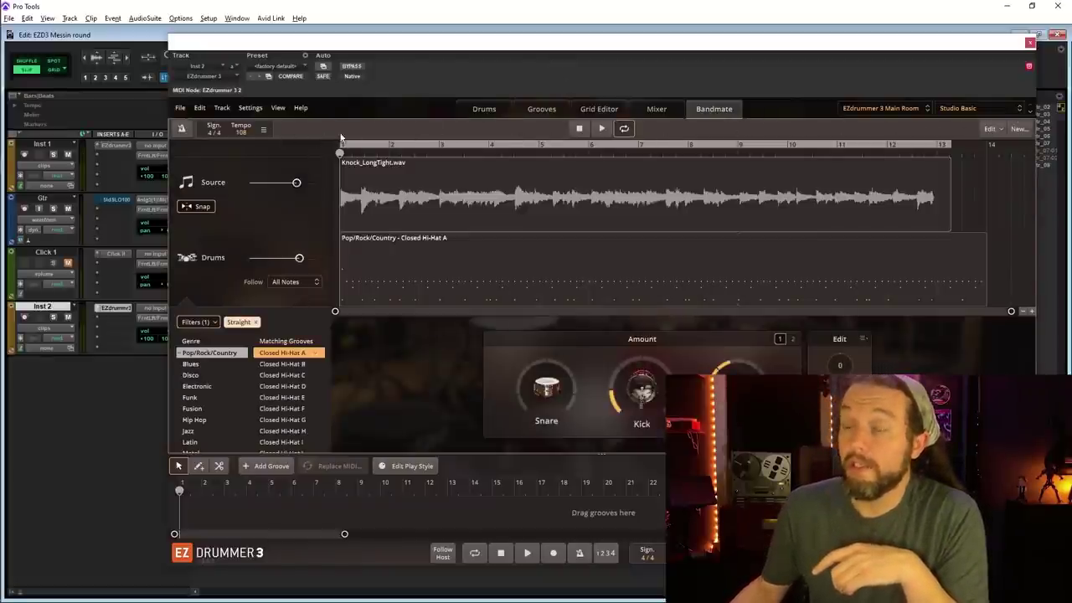
Step: Pick the scissors Split Tool, turn source Snap off, then reposition and widen the EZdrummer window
click(219, 466)
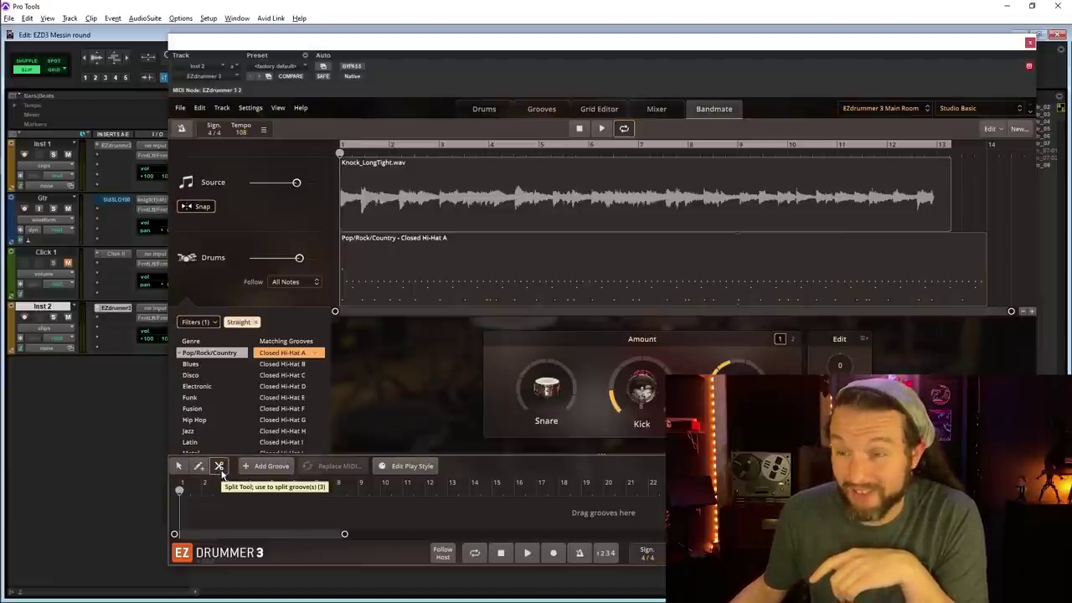
click(201, 207)
drag(340, 201, 303, 209)
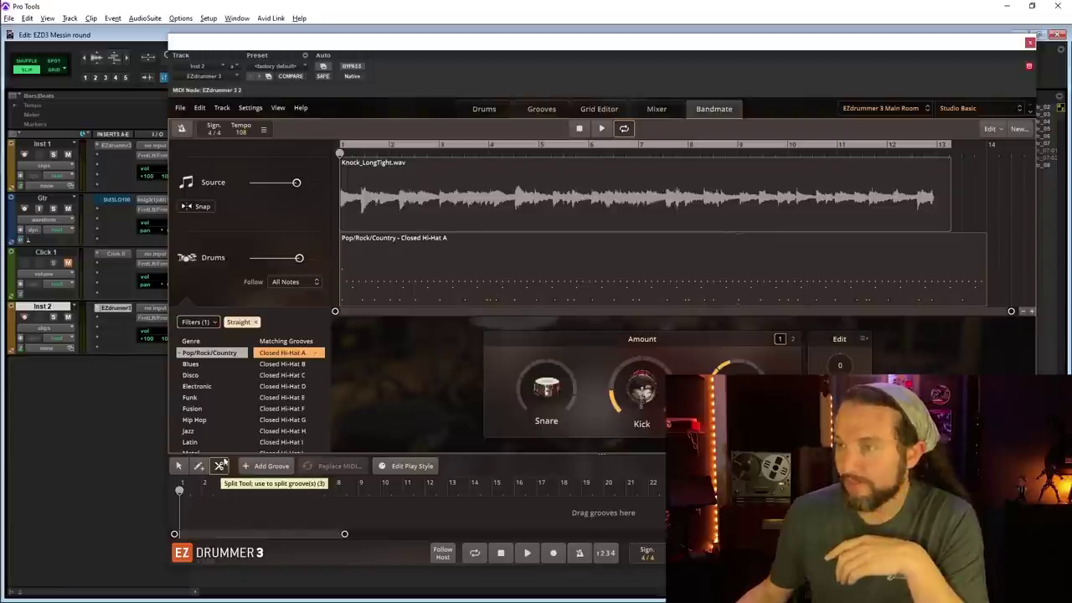
drag(922, 49, 786, 16)
drag(898, 591, 1071, 601)
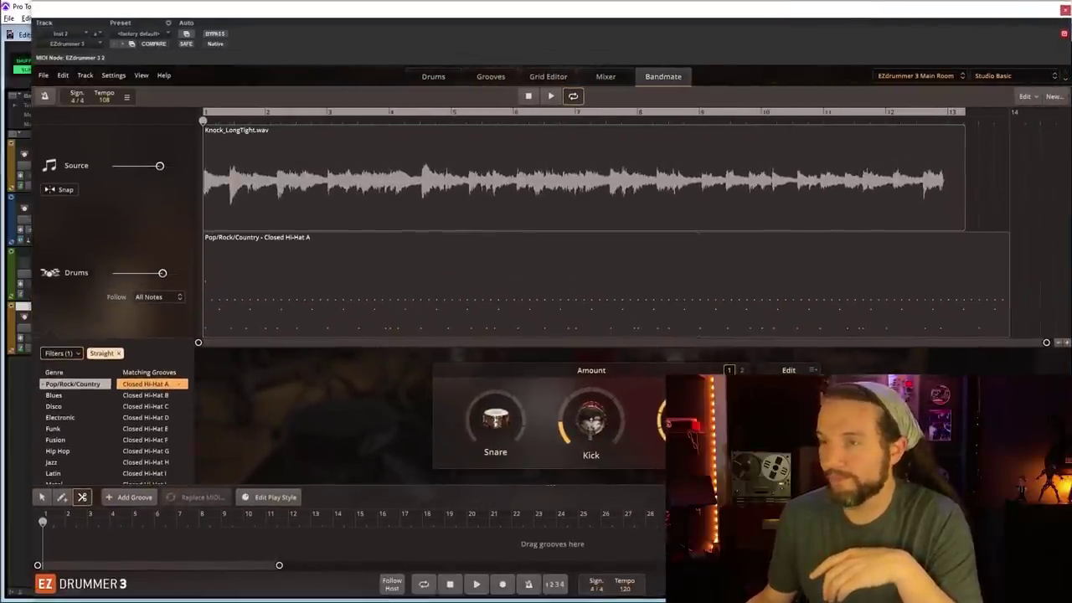
Step: Play Knock_LongTight.wav and its groove from around bar 1.7, then select the source clip with scissors active
click(248, 159)
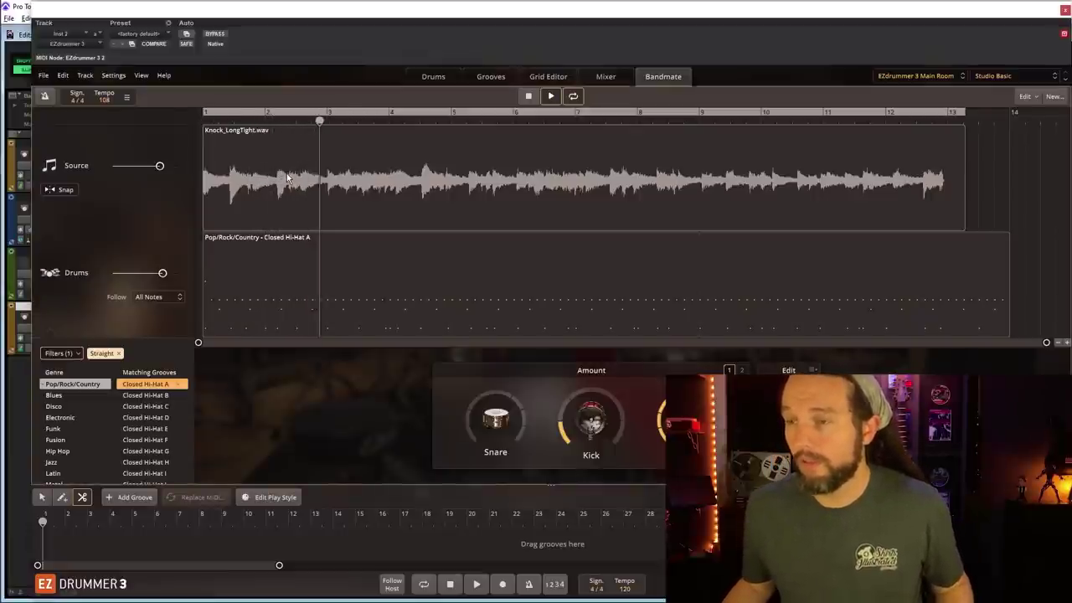
key(space)
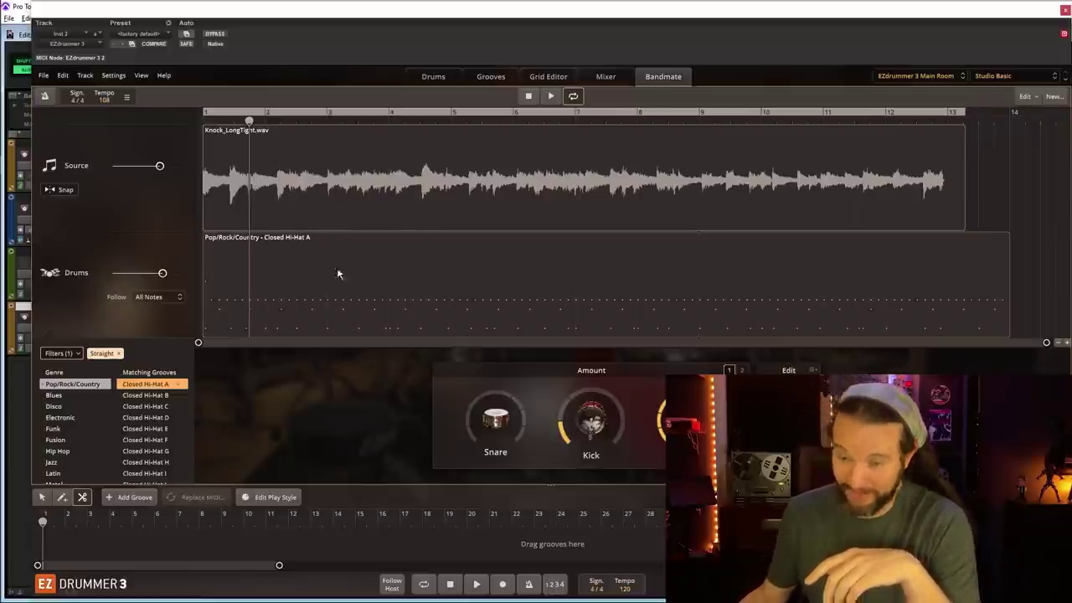
click(82, 497)
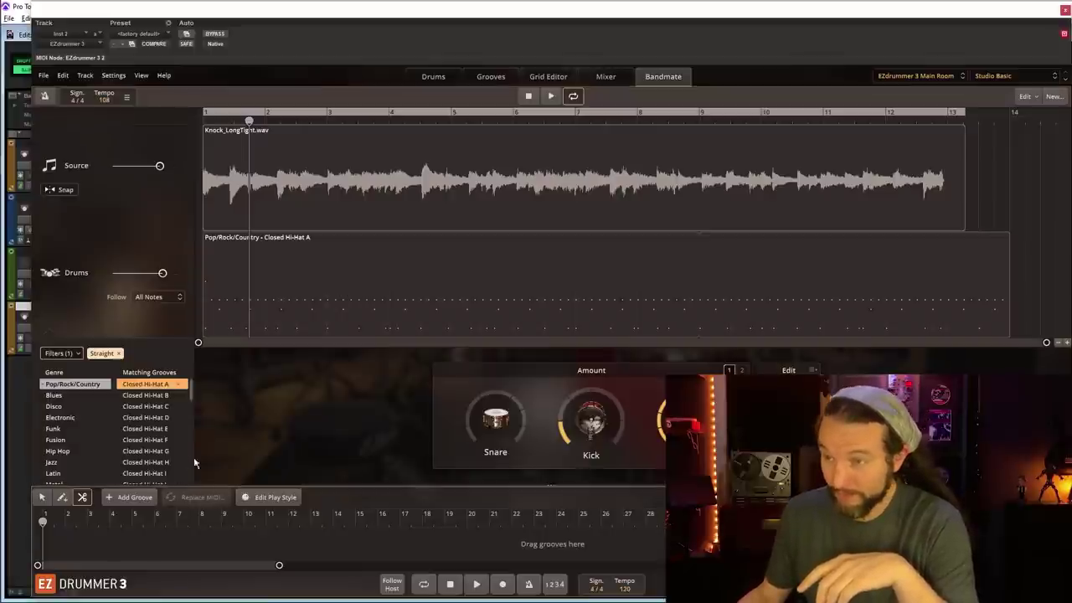
click(423, 176)
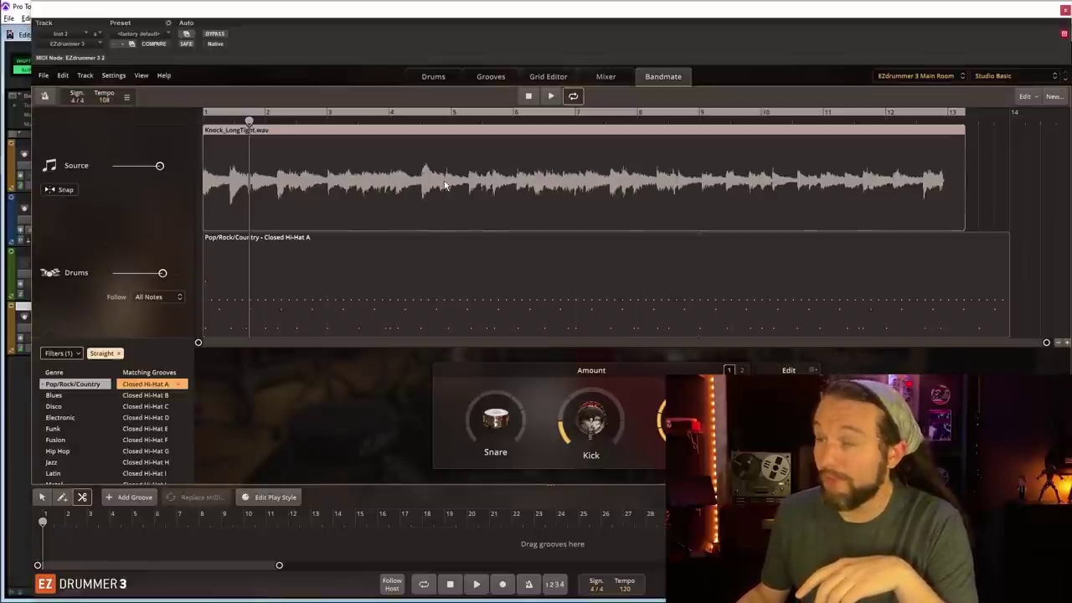